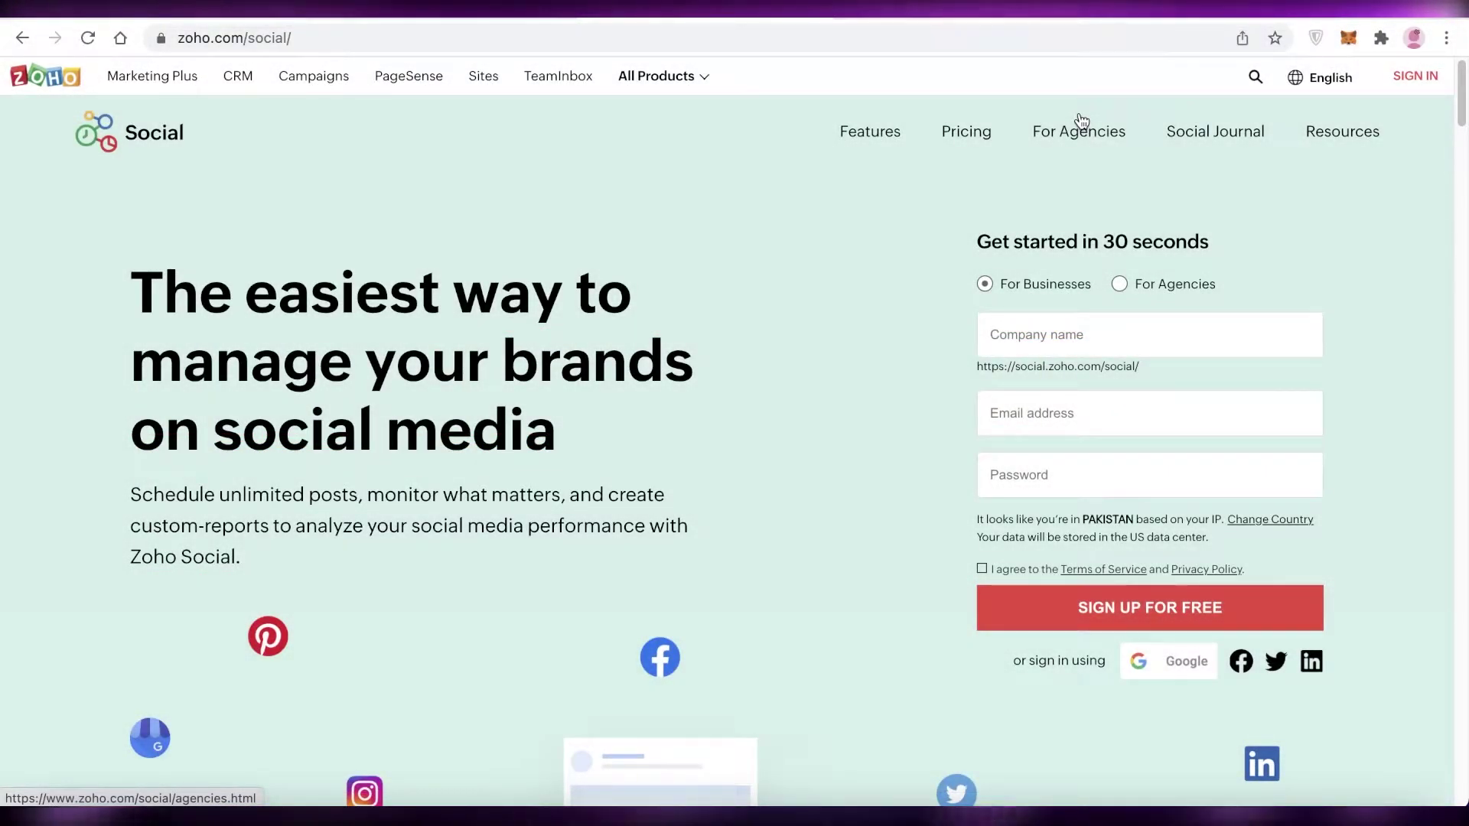
Browse the Zoho Social signup page and the main Zoho home page, then return to Zoho Social
{"action": "scroll", "coordinate": [1079, 121], "scroll_direction": "down", "scroll_amount": 3}
{"action": "scroll", "coordinate": [1075, 121], "scroll_direction": "up", "scroll_amount": 1}
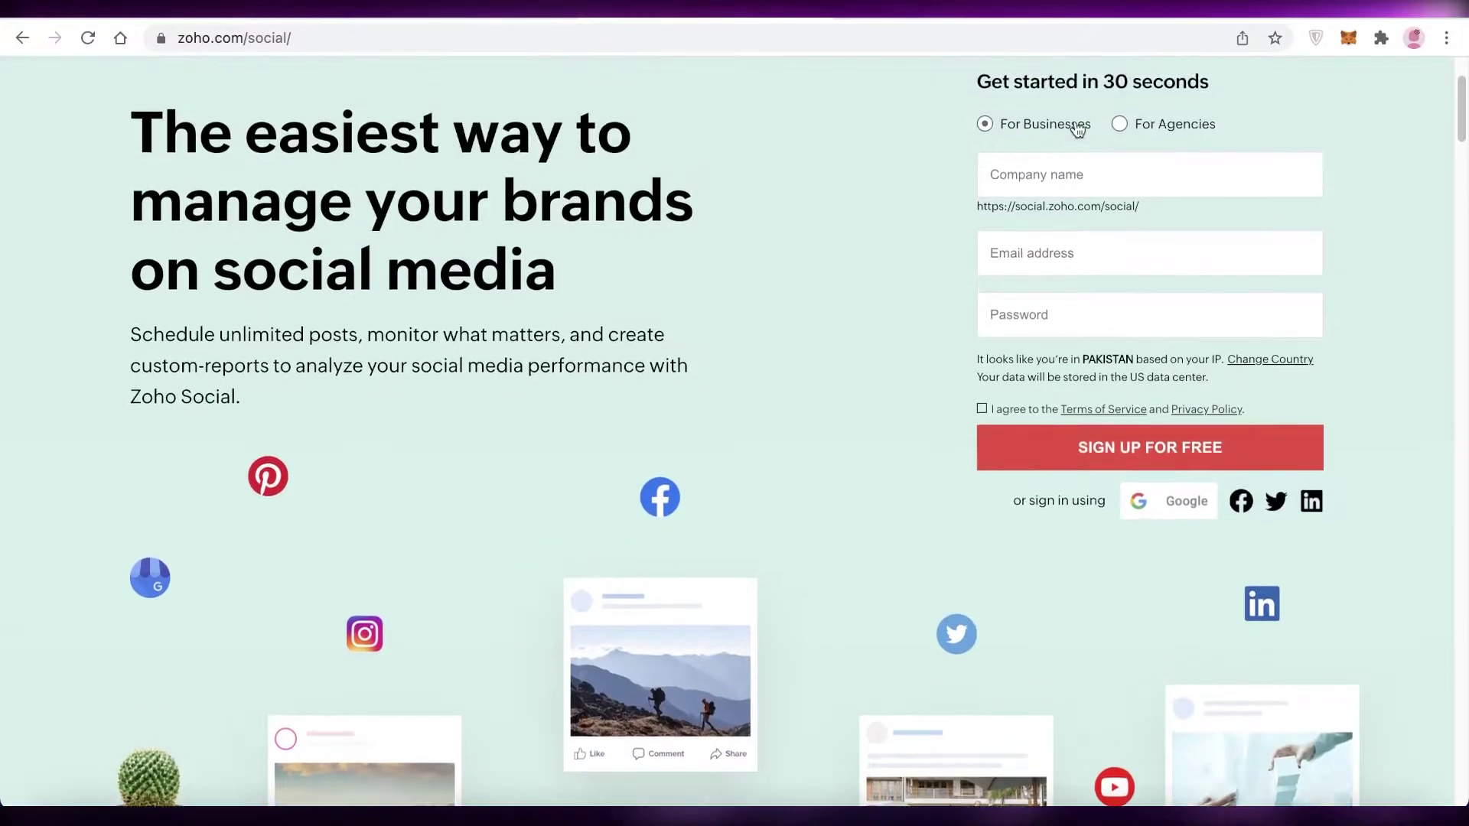
{"action": "scroll", "coordinate": [1073, 137], "scroll_direction": "down", "scroll_amount": 2}
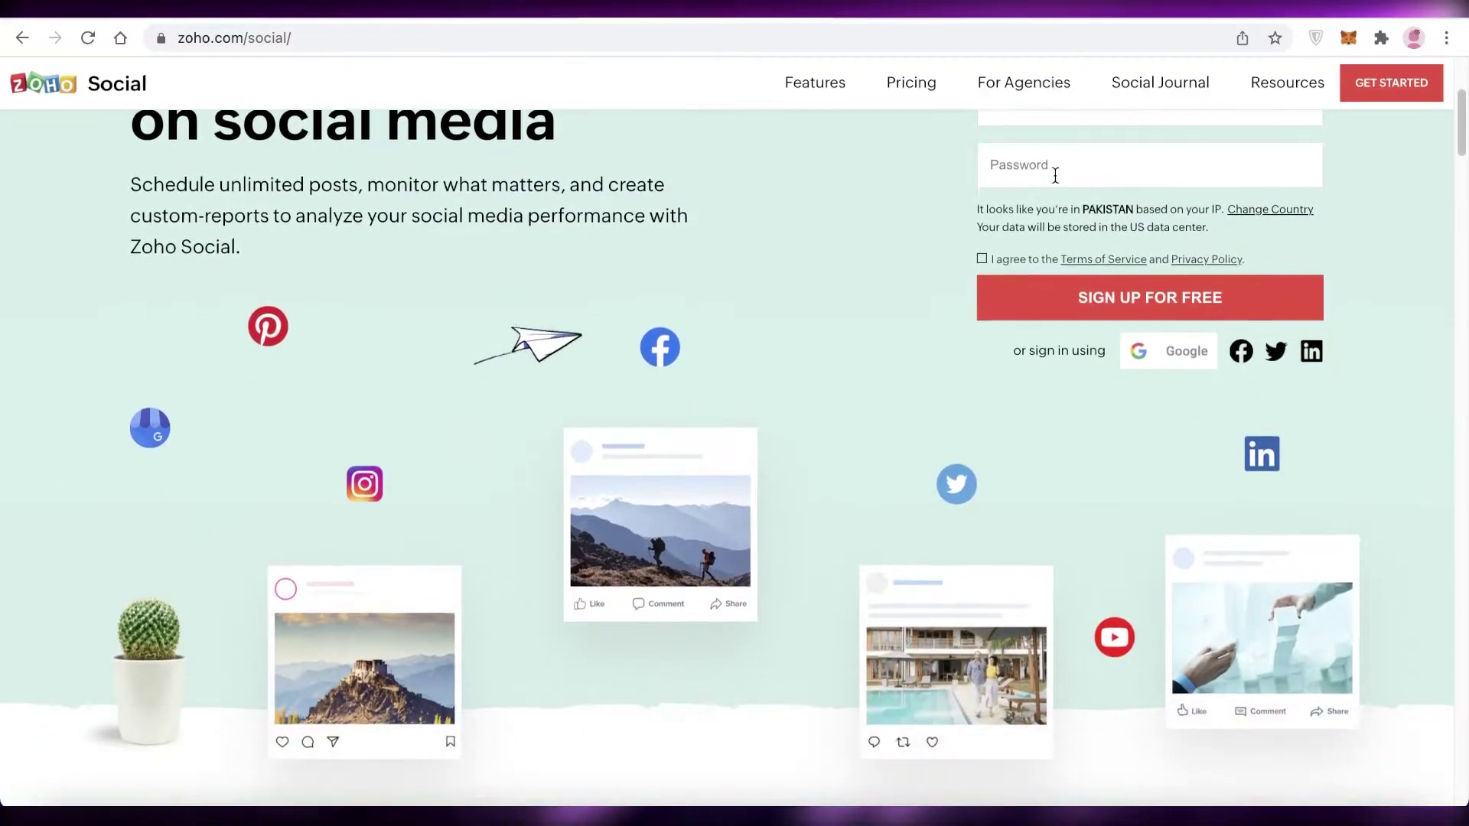
{"action": "scroll", "coordinate": [989, 252], "scroll_direction": "down", "scroll_amount": 5}
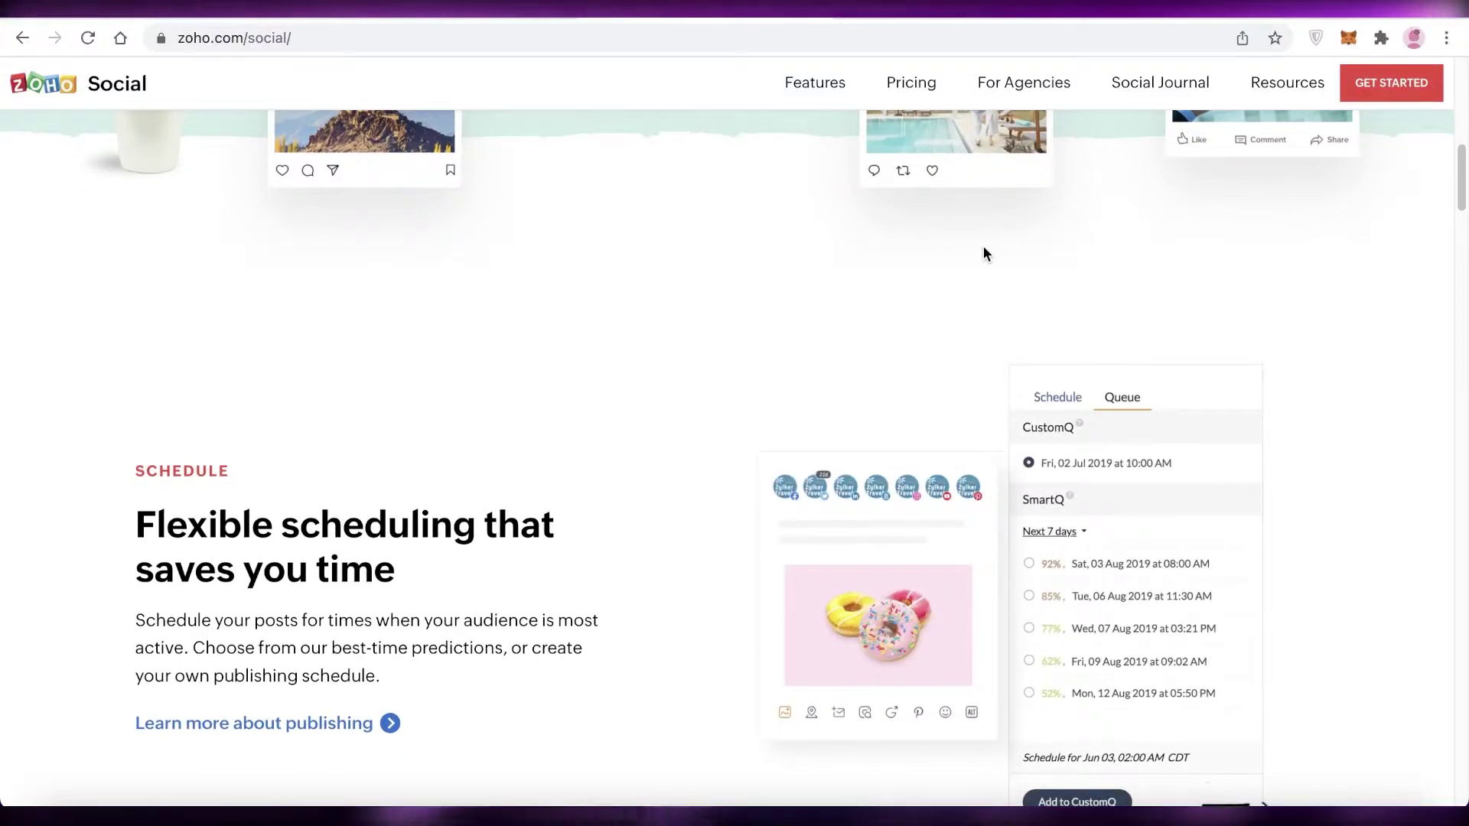
{"action": "scroll", "coordinate": [982, 253], "scroll_direction": "down", "scroll_amount": 5}
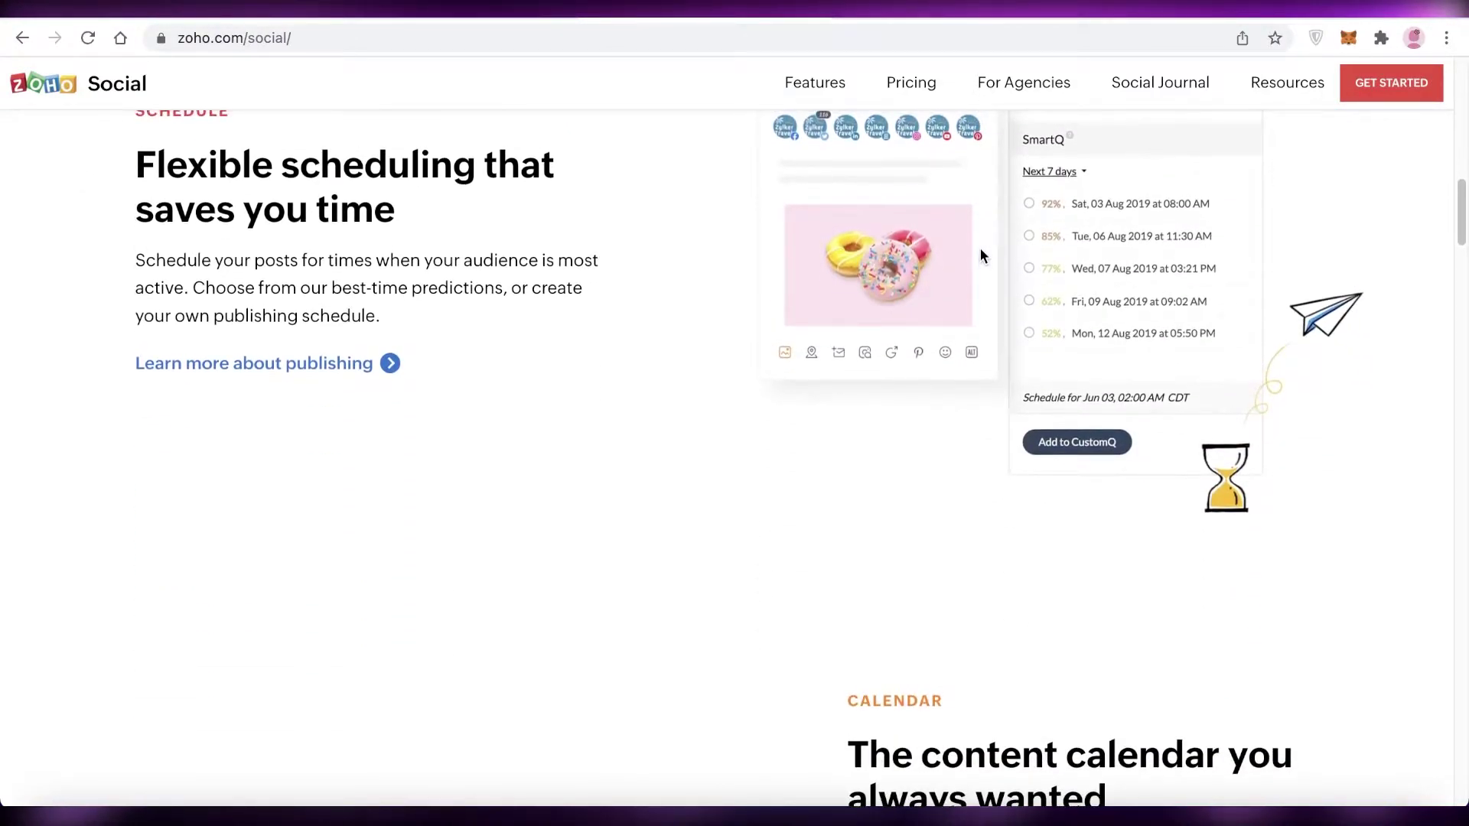
{"action": "scroll", "coordinate": [980, 256], "scroll_direction": "up", "scroll_amount": 10}
{"action": "scroll", "coordinate": [788, 261], "scroll_direction": "up", "scroll_amount": 3}
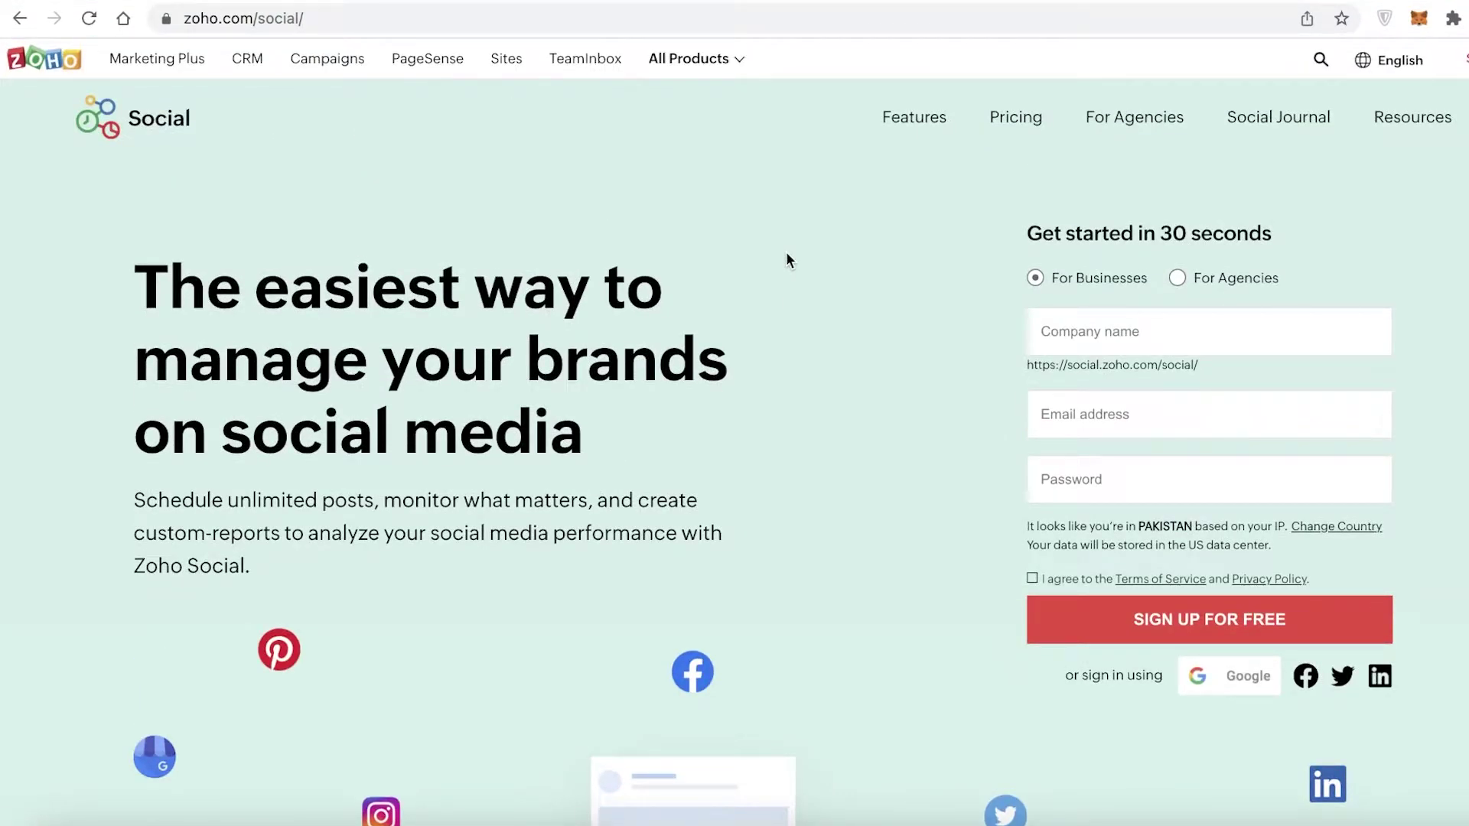
{"action": "scroll", "coordinate": [786, 260], "scroll_direction": "down", "scroll_amount": 1}
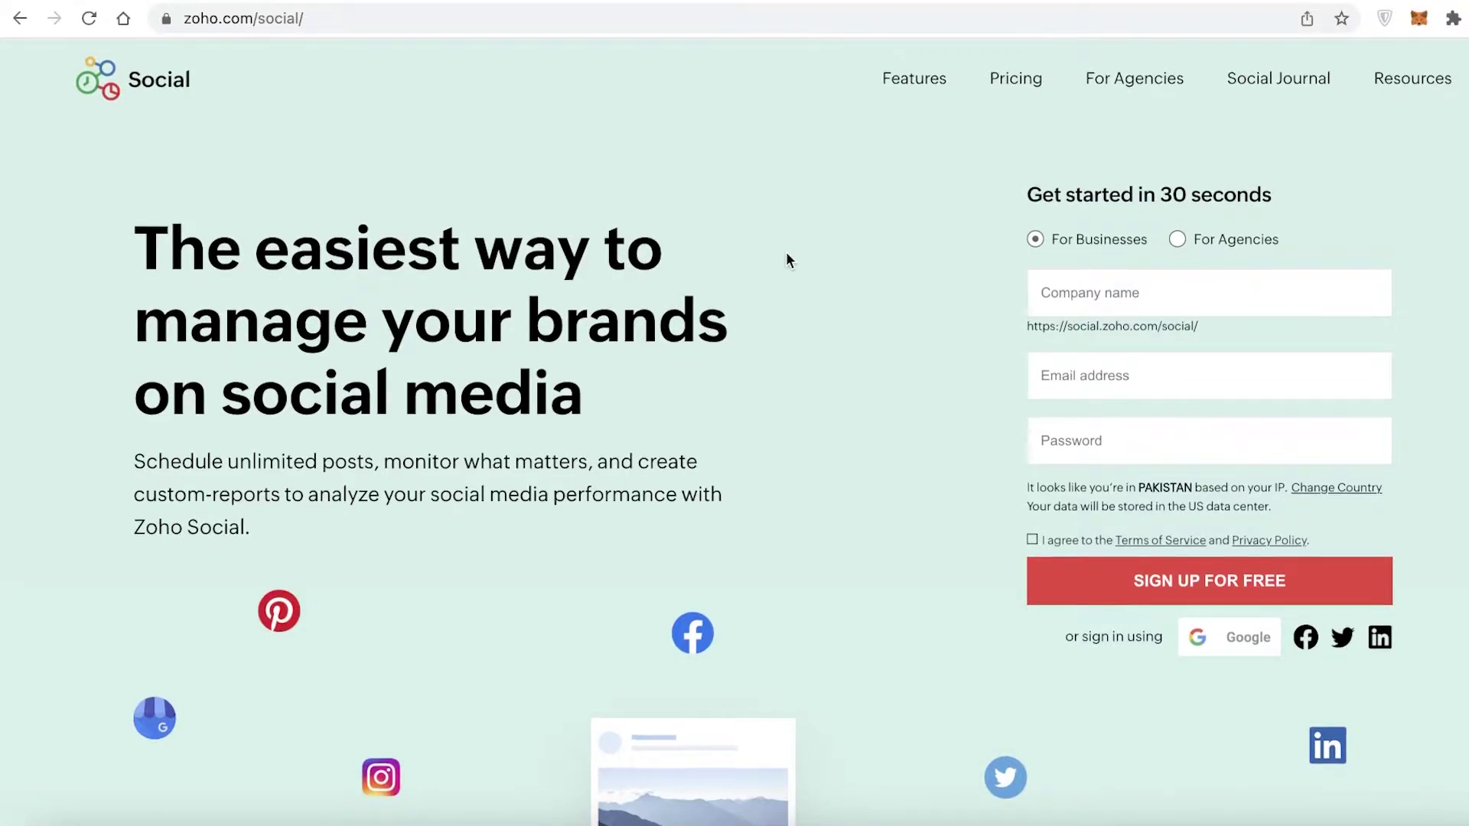
{"action": "scroll", "coordinate": [788, 260], "scroll_direction": "up", "scroll_amount": 1}
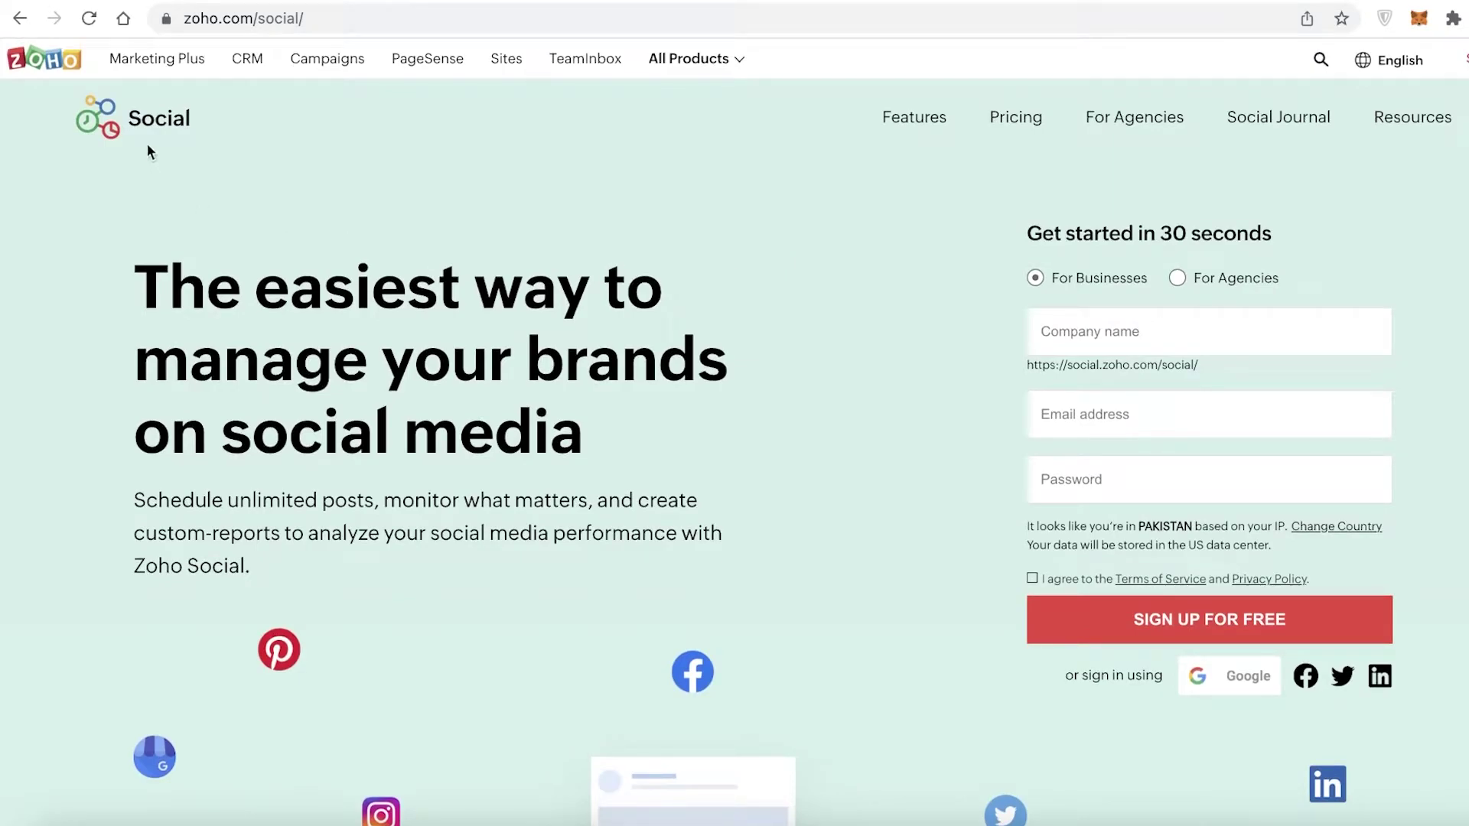
{"action": "left_click", "coordinate": [63, 77]}
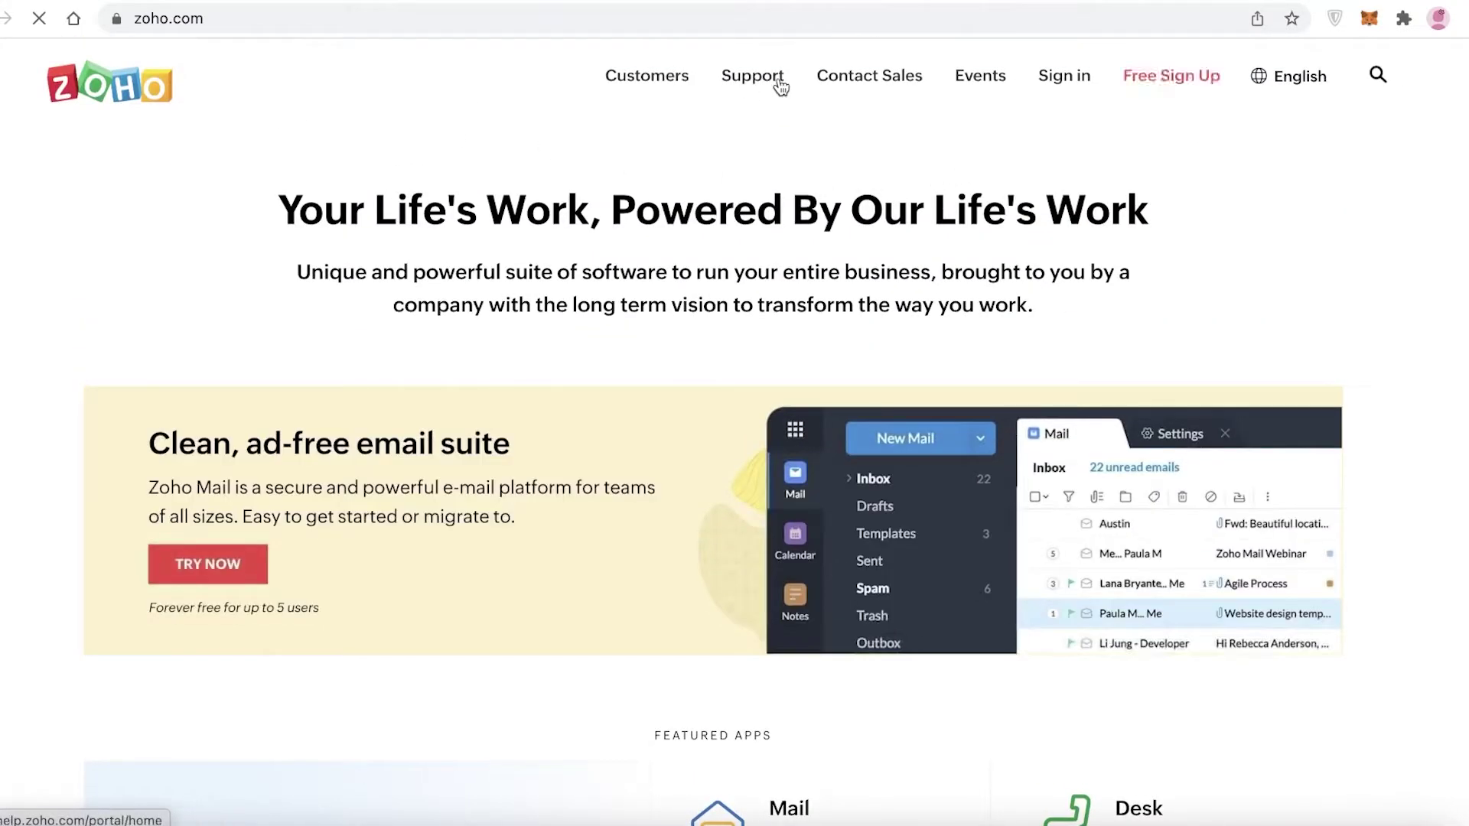
{"action": "scroll", "coordinate": [226, 182], "scroll_direction": "down", "scroll_amount": 10}
{"action": "scroll", "coordinate": [225, 182], "scroll_direction": "down", "scroll_amount": 9}
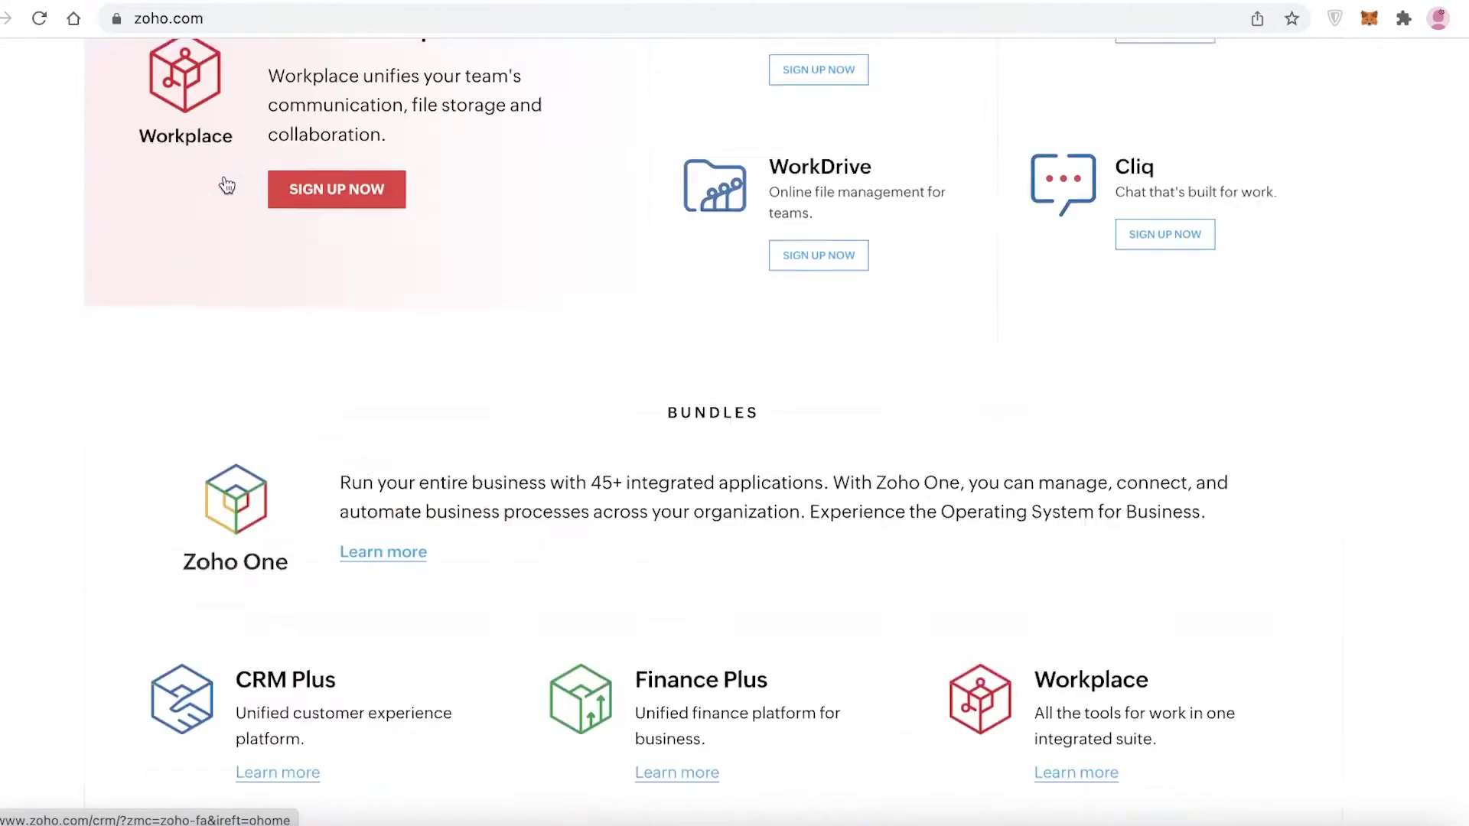
{"action": "scroll", "coordinate": [225, 182], "scroll_direction": "down", "scroll_amount": 10}
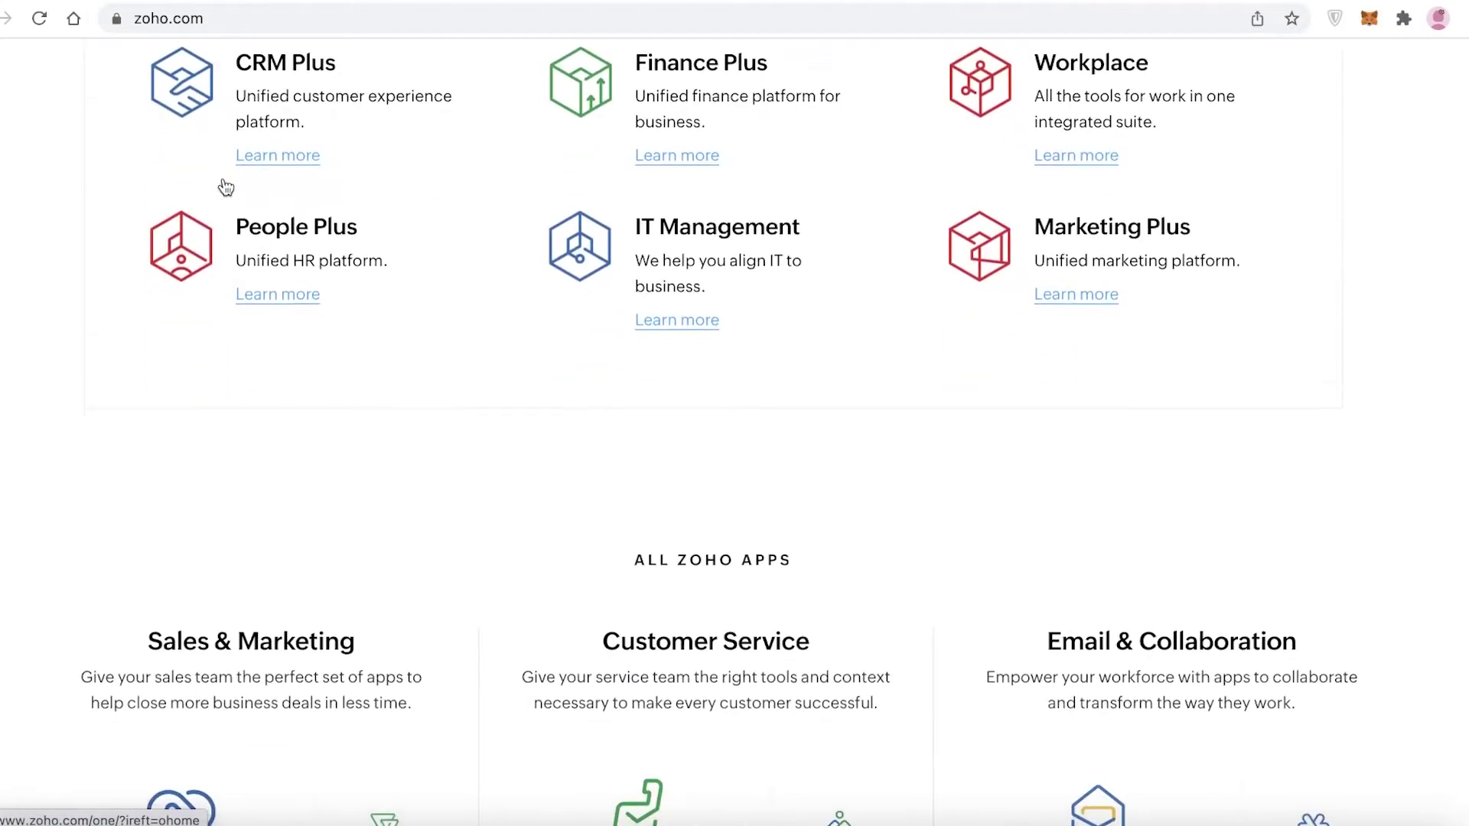
{"action": "scroll", "coordinate": [228, 176], "scroll_direction": "up", "scroll_amount": 20}
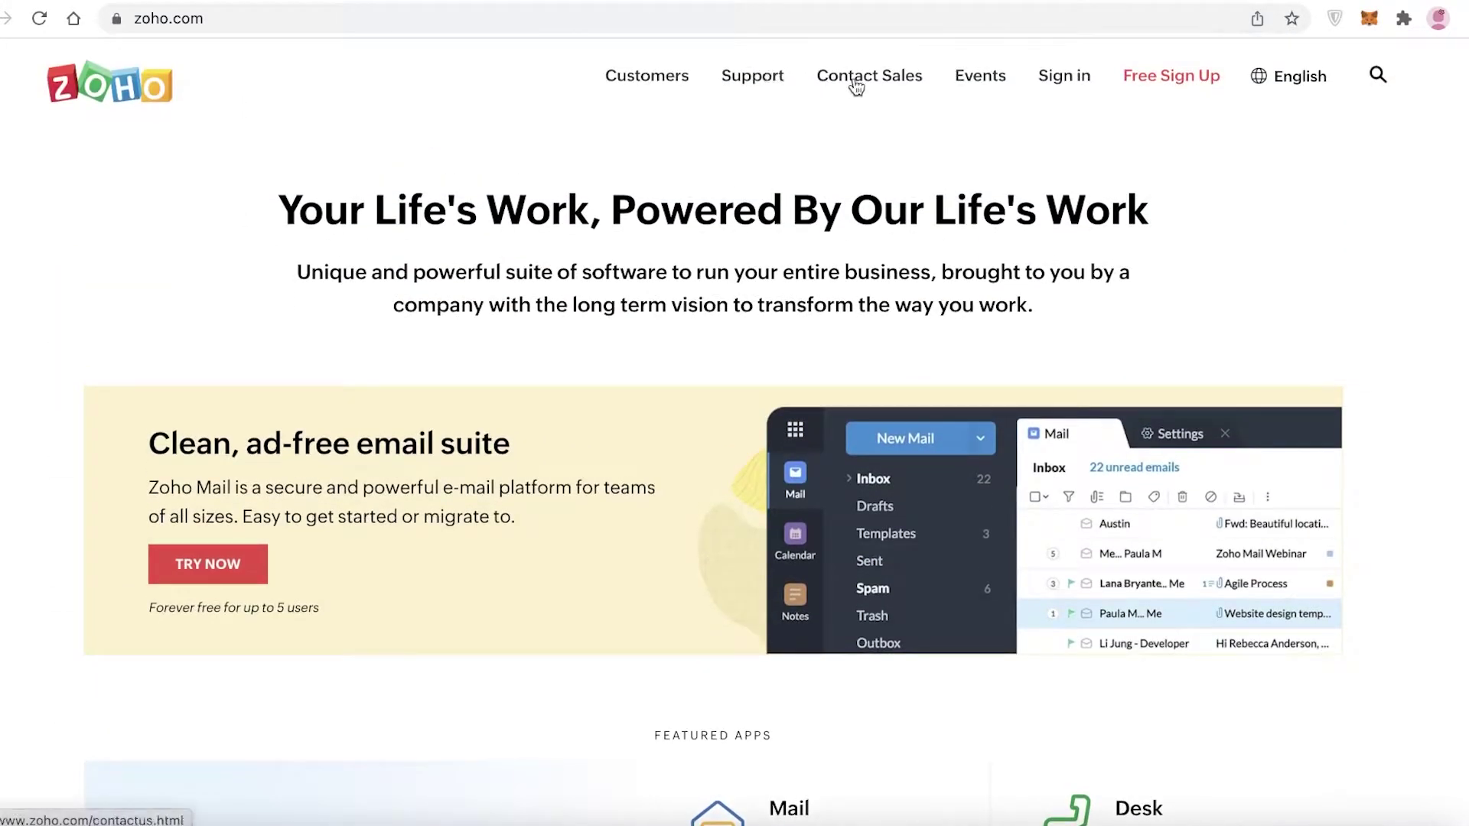
{"action": "left_click", "coordinate": [13, 15]}
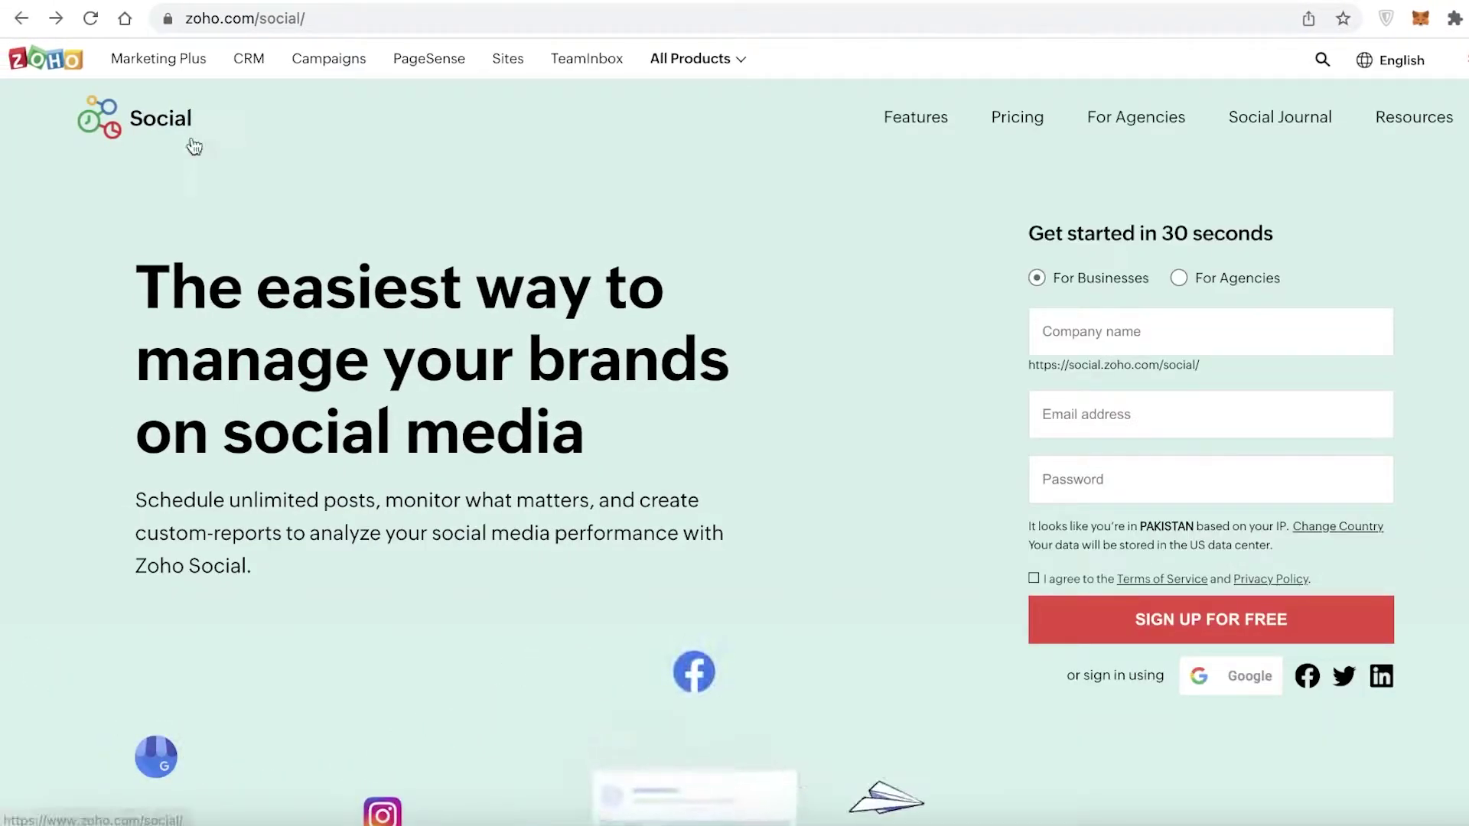
Fill the company name from a saved suggestion, toggle Agencies and Businesses, then clear the name
{"action": "left_click", "coordinate": [1169, 330]}
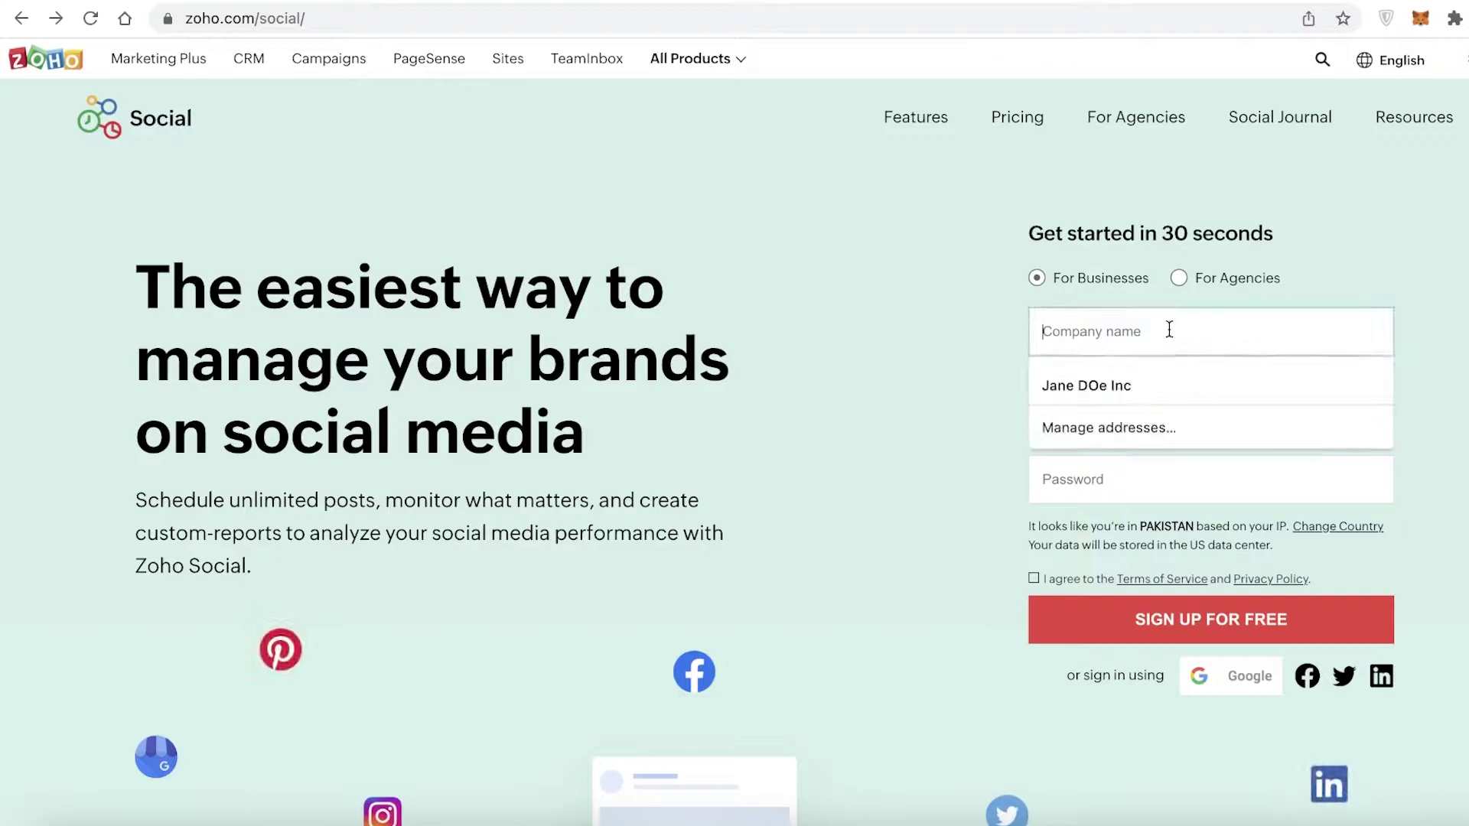
{"action": "left_click", "coordinate": [1139, 372]}
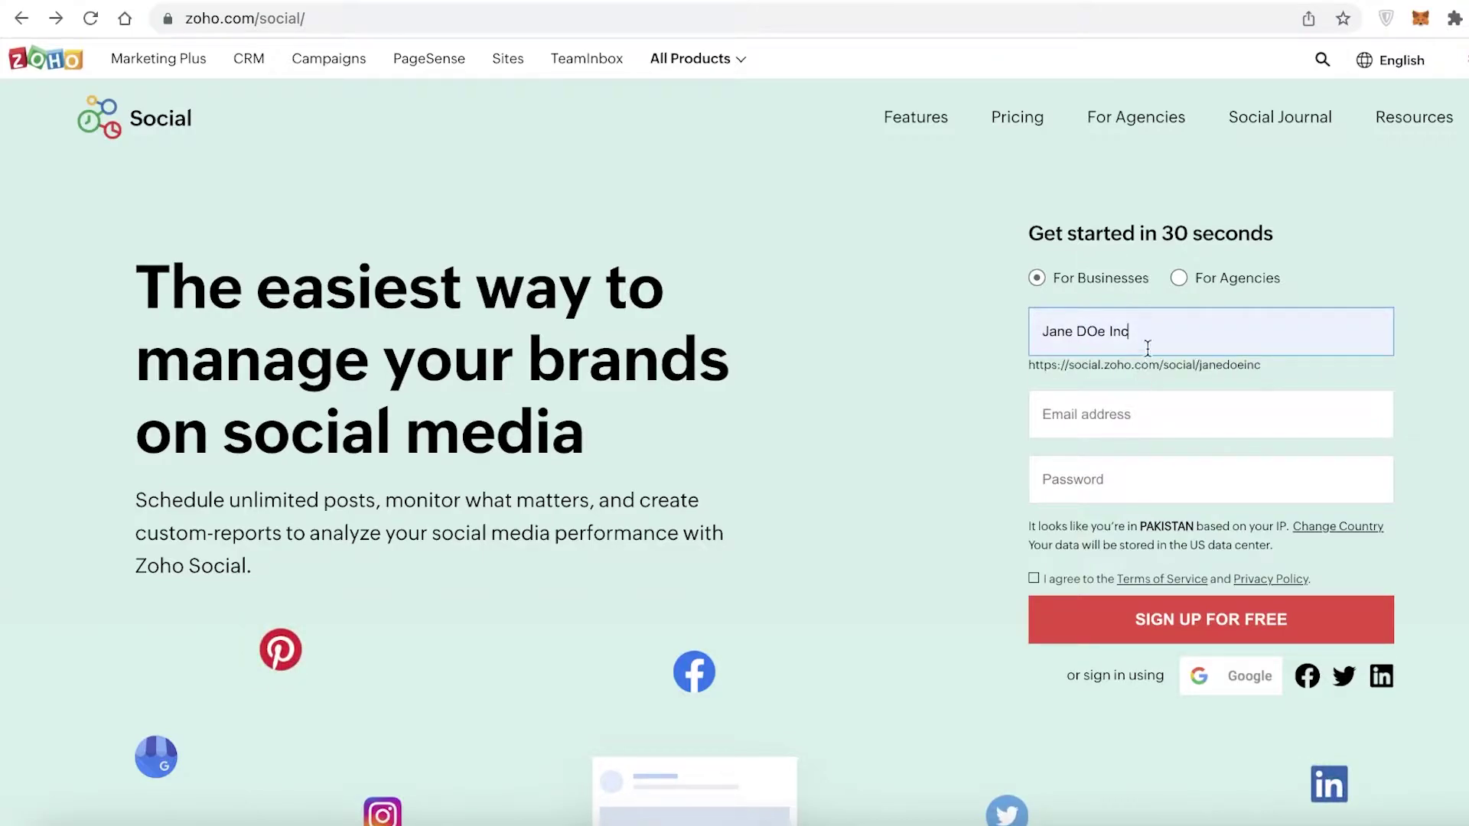
{"action": "left_click", "coordinate": [1188, 278]}
{"action": "left_click", "coordinate": [1072, 288]}
{"action": "triple_click", "coordinate": [1184, 333]}
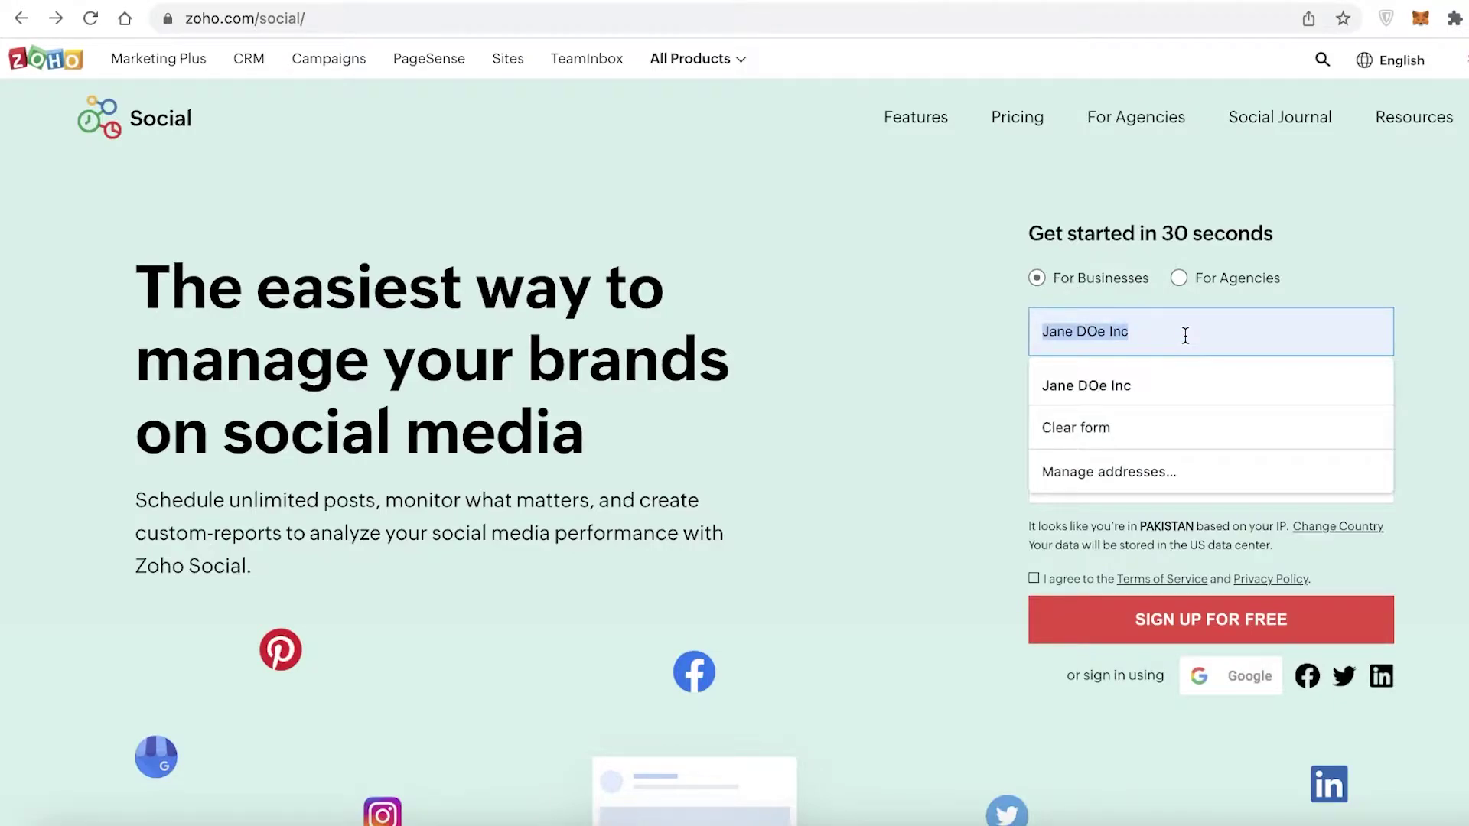
{"action": "key", "text": "BackSpace"}
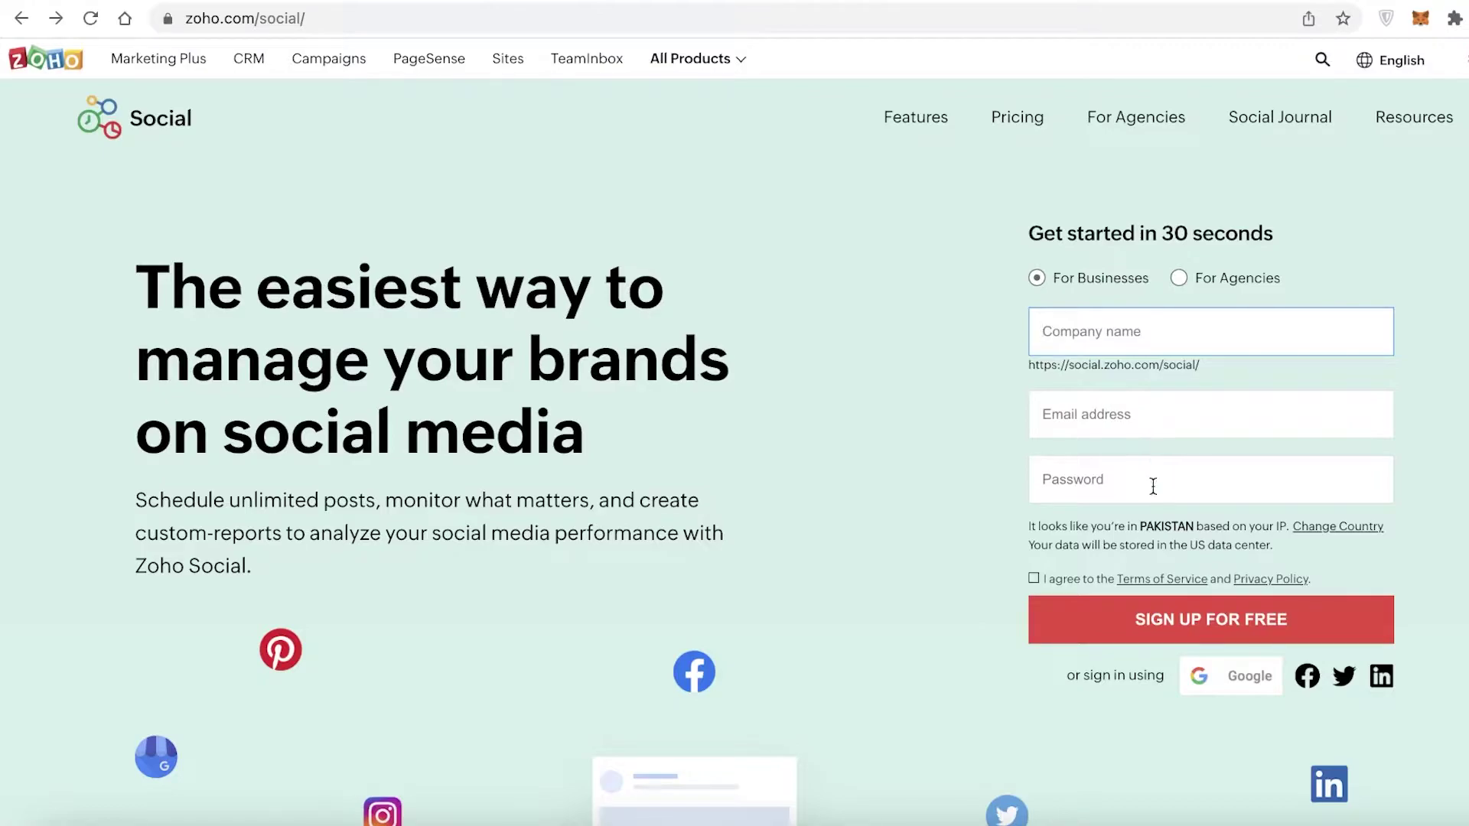
Sign up with the first Google account and finish signing in to reach Account Unconfirmed
{"action": "left_click", "coordinate": [1198, 687]}
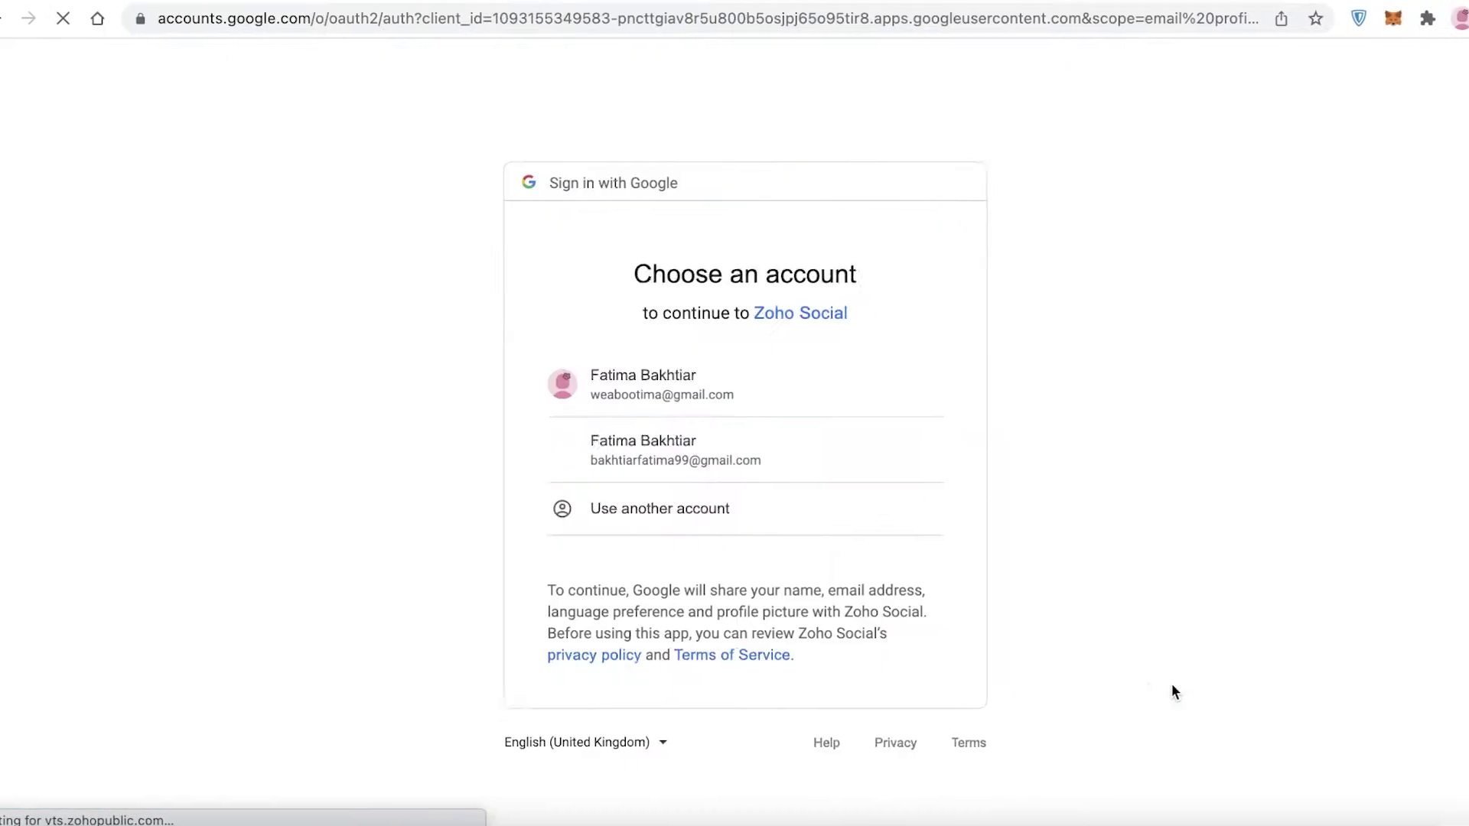
{"action": "left_click", "coordinate": [619, 409]}
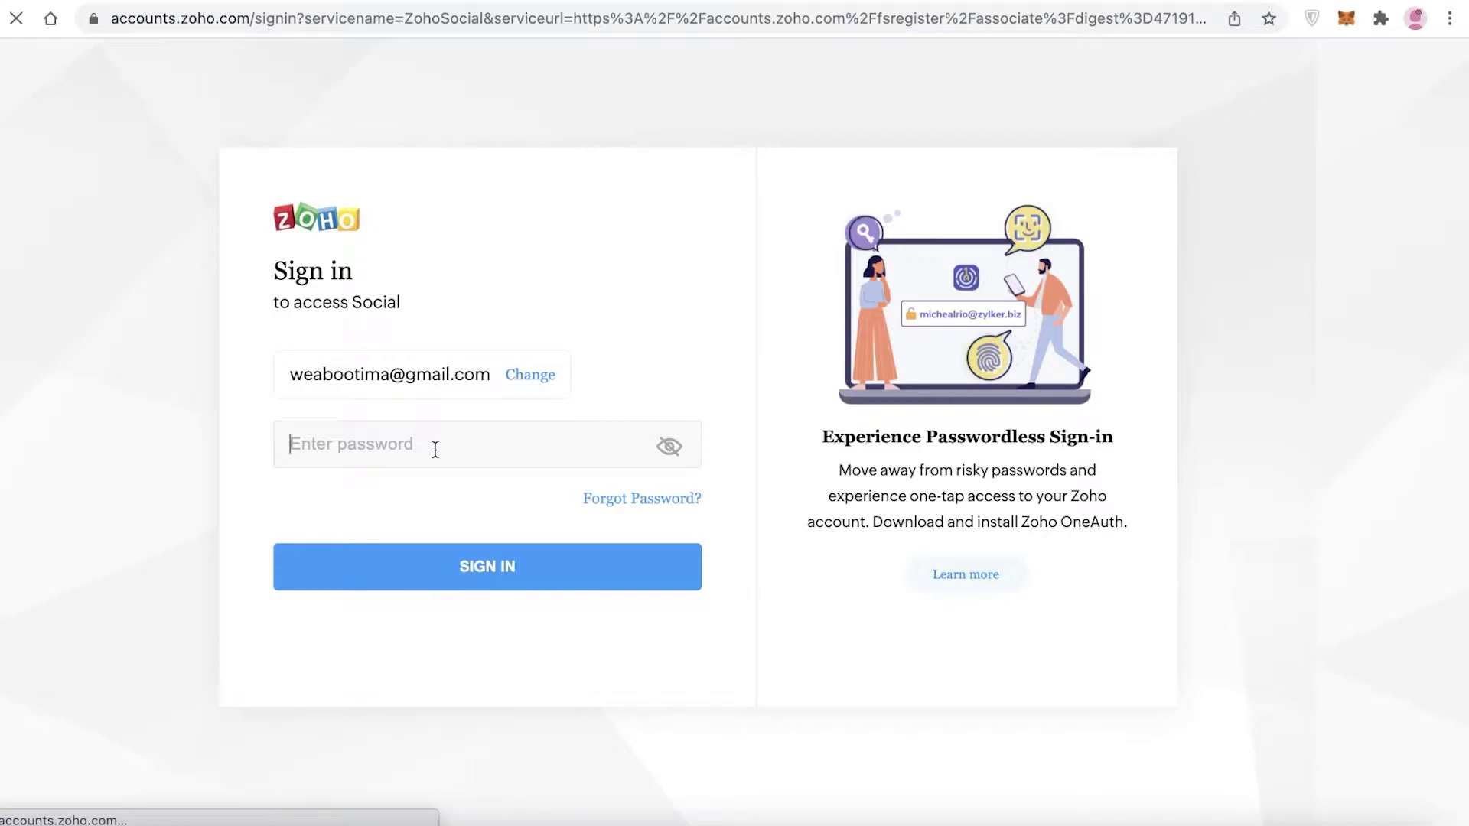
{"action": "type", "text": "a"}
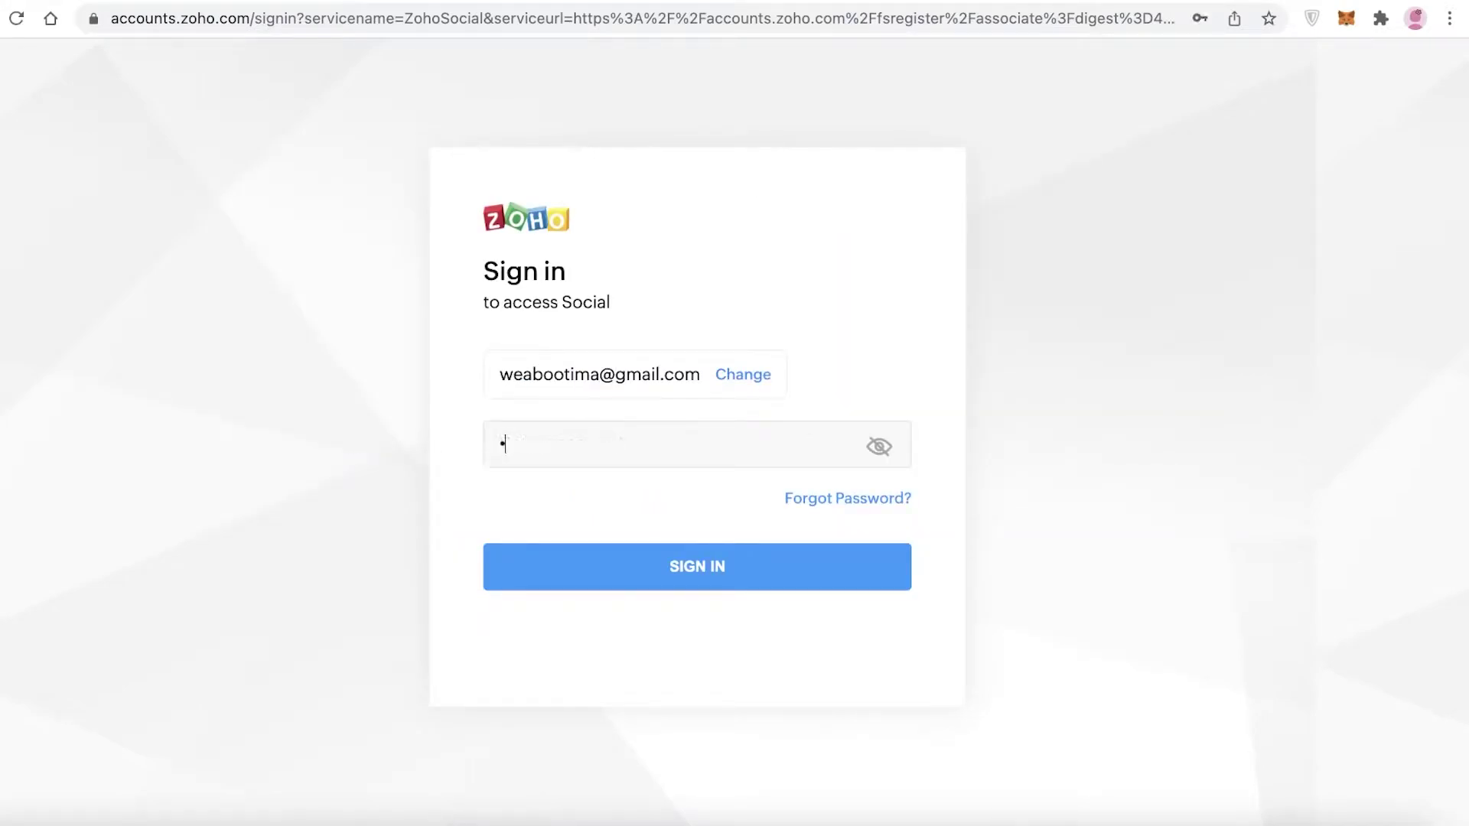
{"action": "type", "text": "aa"}
{"action": "key", "text": "BackSpace"}
{"action": "key", "text": "BackSpace"}
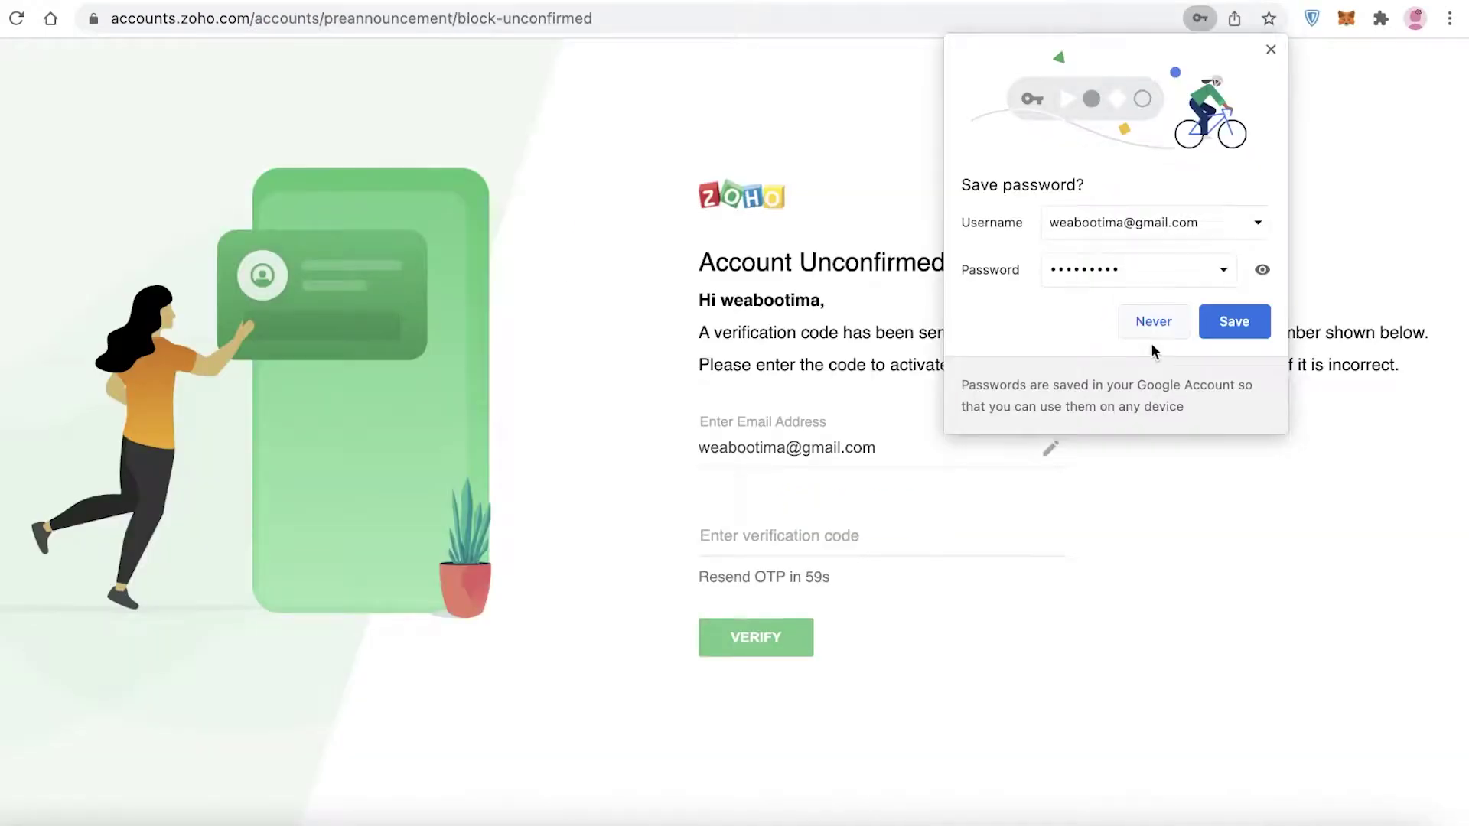
{"action": "left_click", "coordinate": [1151, 320]}
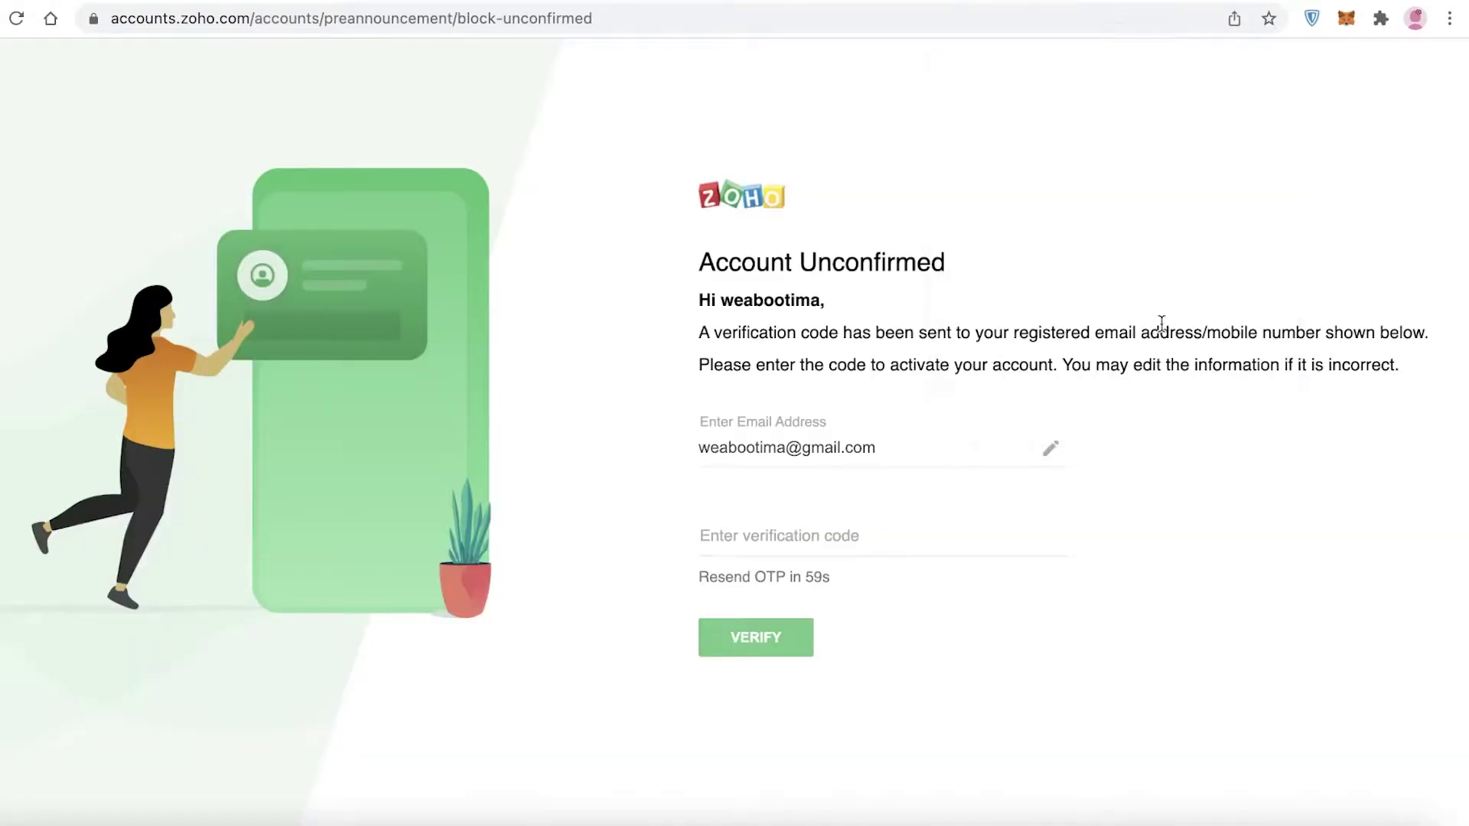
Load gmail.com in a new browser tab
{"action": "left_click", "coordinate": [824, 2]}
{"action": "type", "text": "gmail.com"}
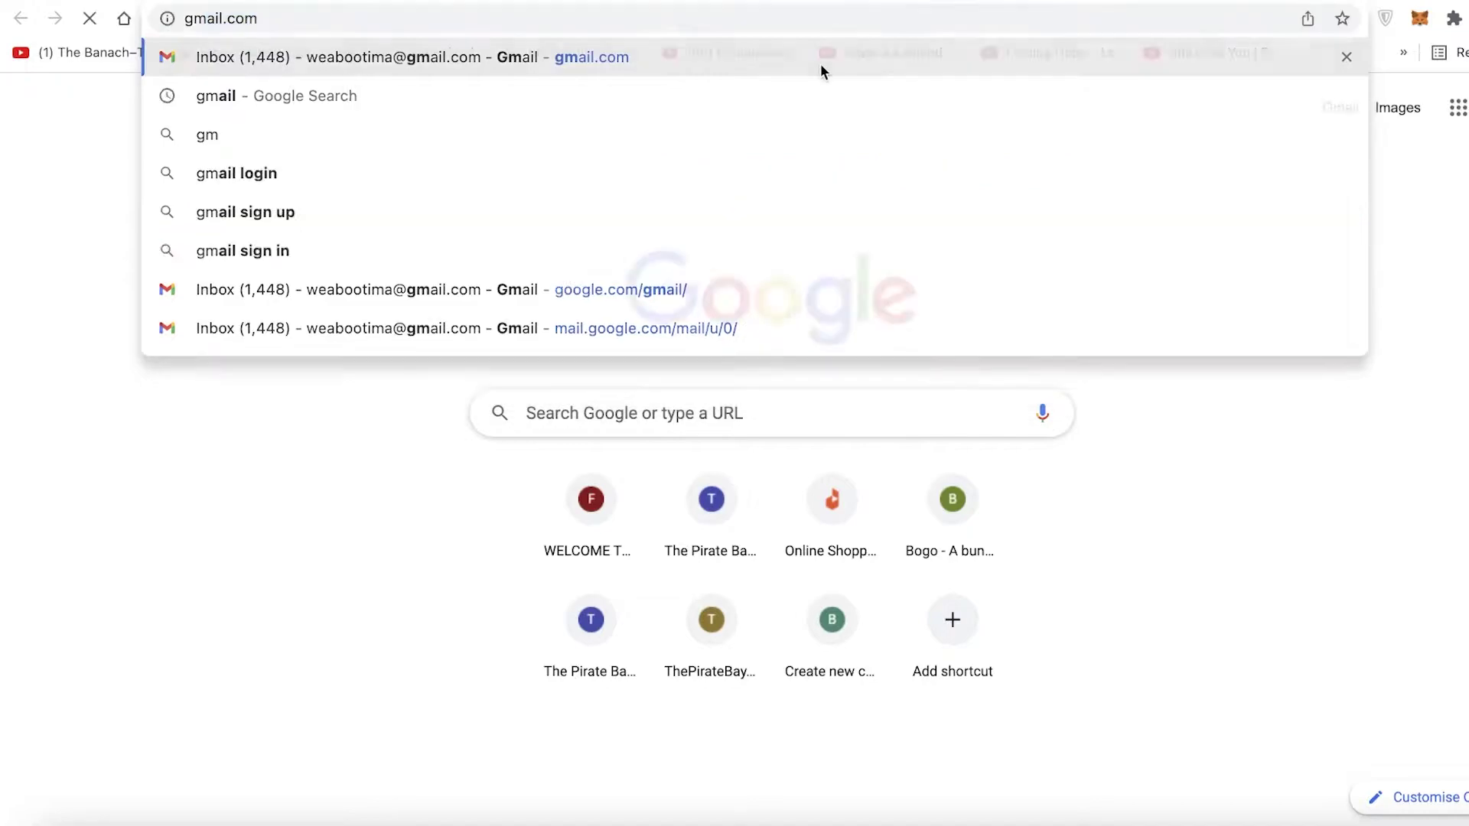
{"action": "key", "text": "Return"}
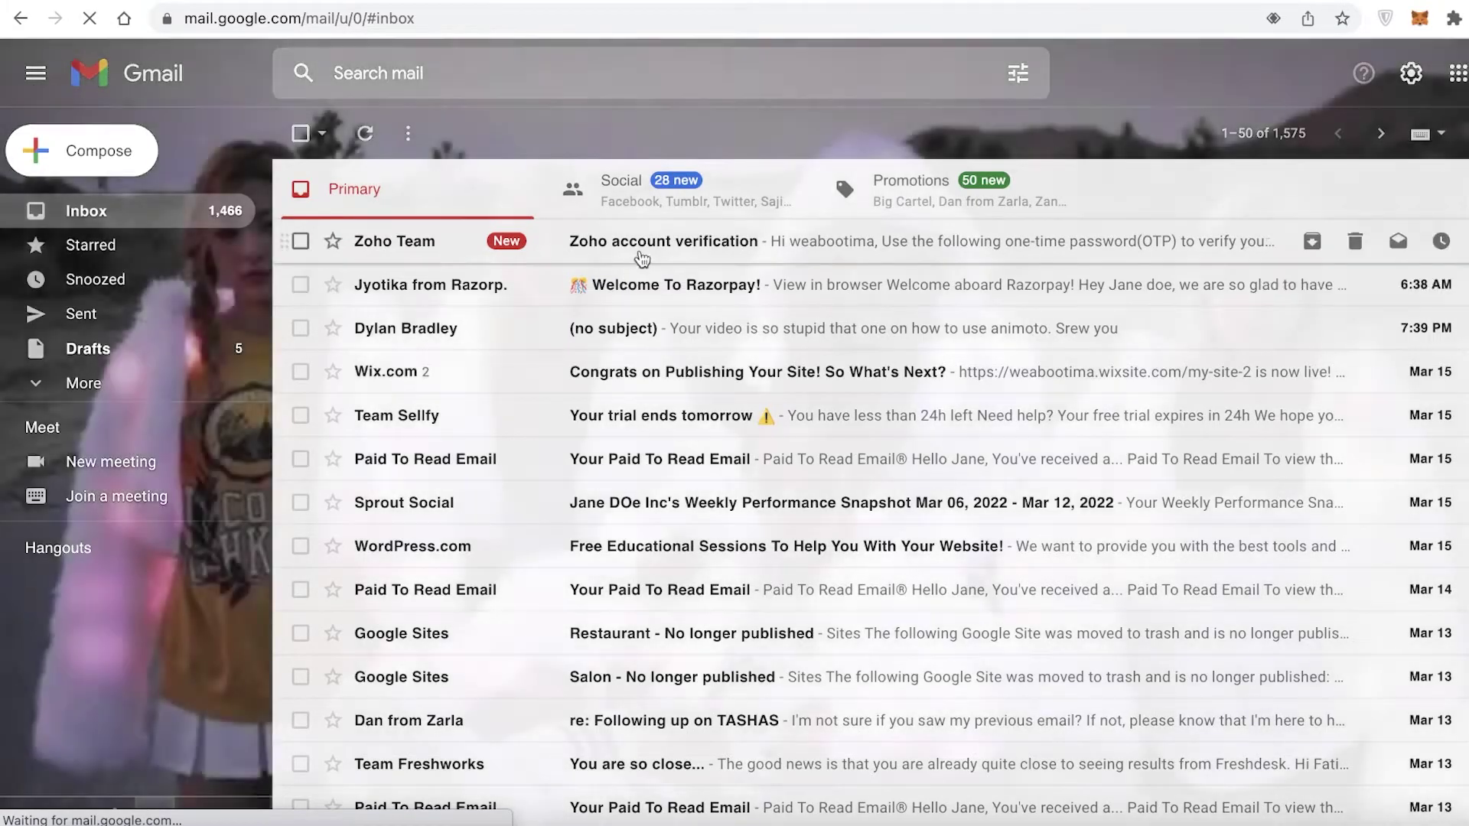
Open the Zoho account verification email and copy its one-time code
{"action": "left_click", "coordinate": [639, 243]}
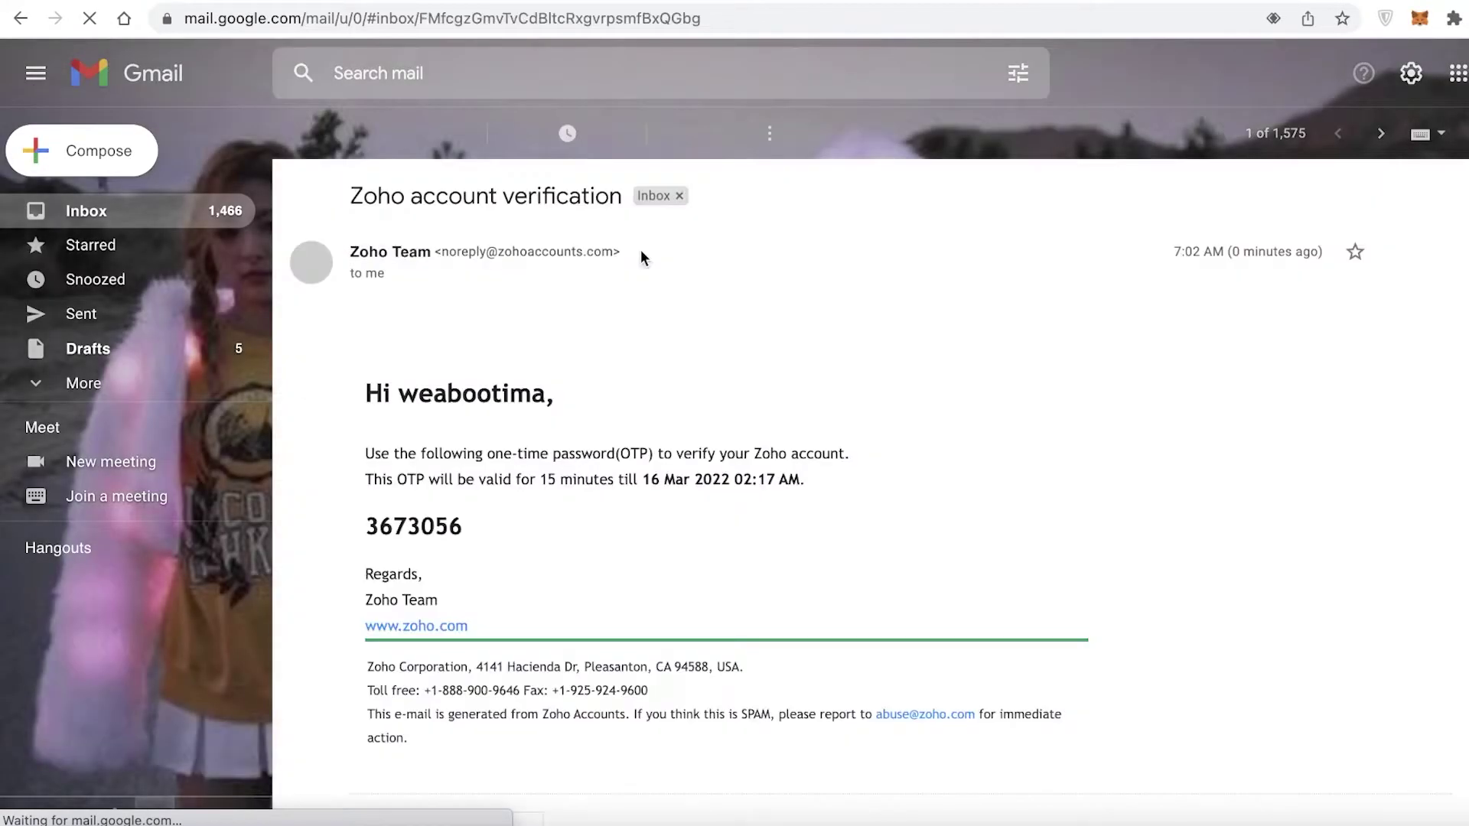
{"action": "double_click", "coordinate": [423, 528]}
{"action": "right_click", "coordinate": [422, 537]}
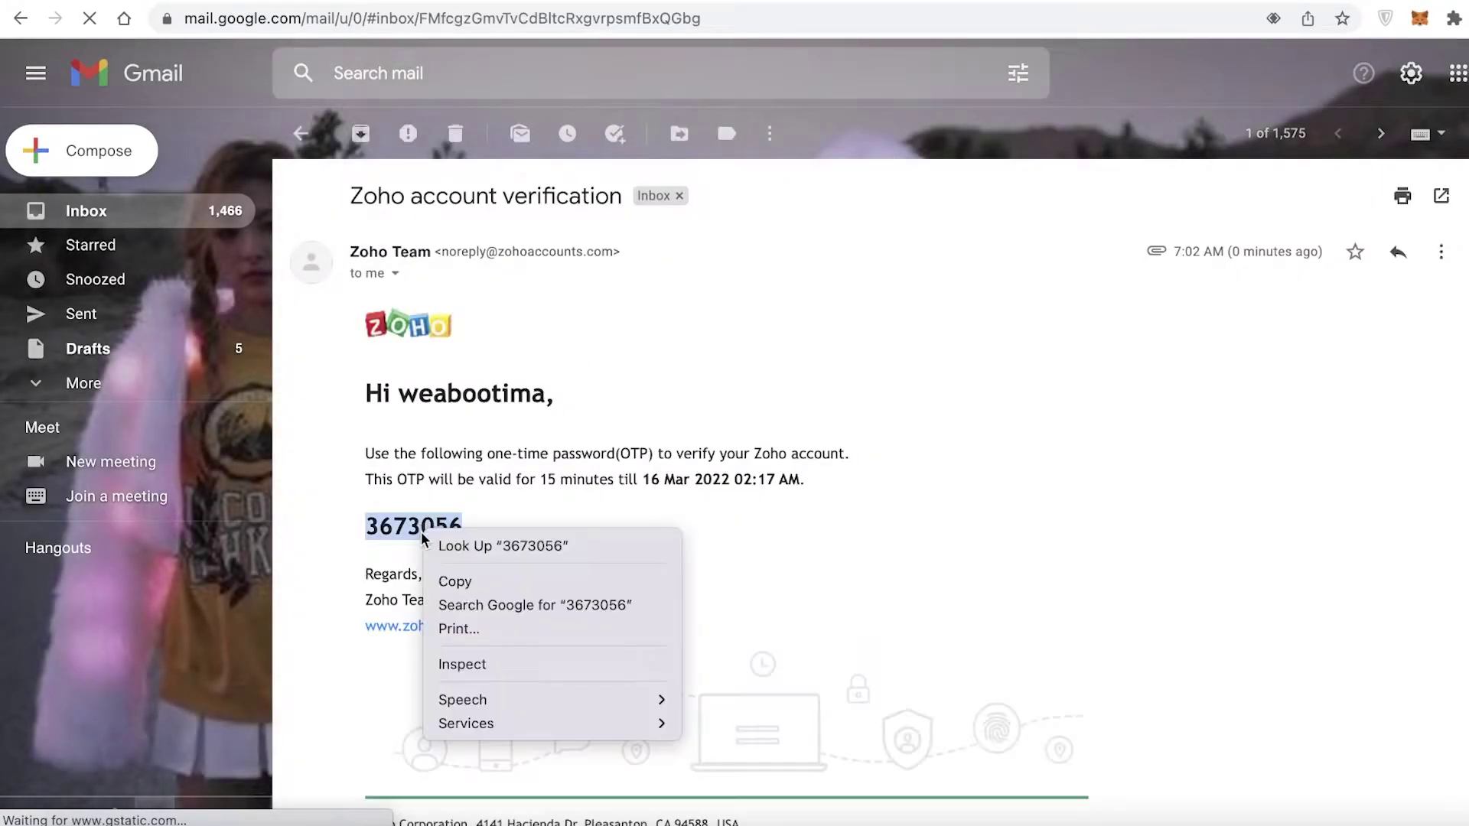
{"action": "left_click", "coordinate": [430, 582]}
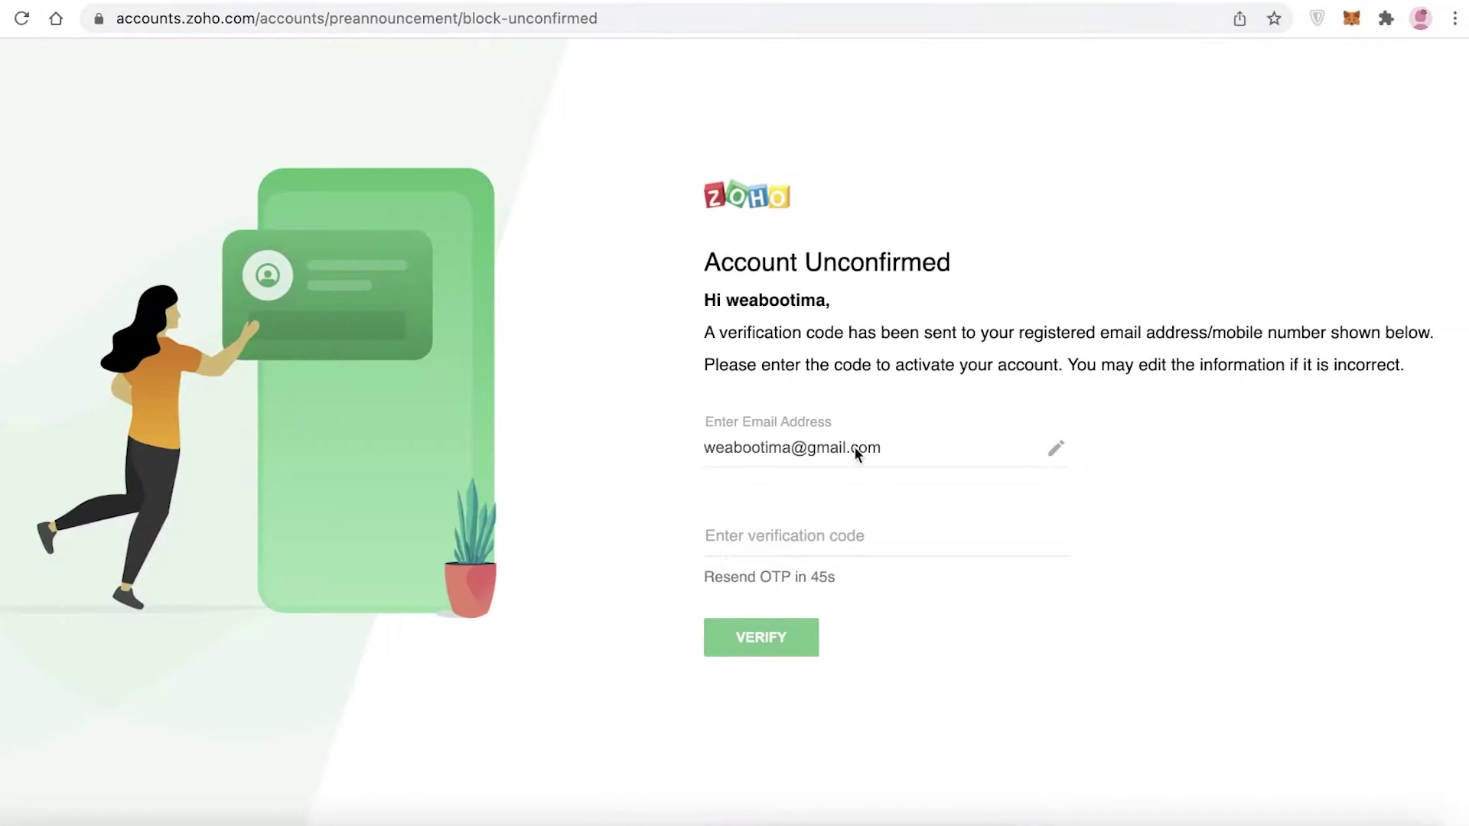
Paste the emailed code, verify the account, confirm Google account linking, and launch Zoho Social
{"action": "right_click", "coordinate": [811, 527]}
{"action": "left_click", "coordinate": [834, 665]}
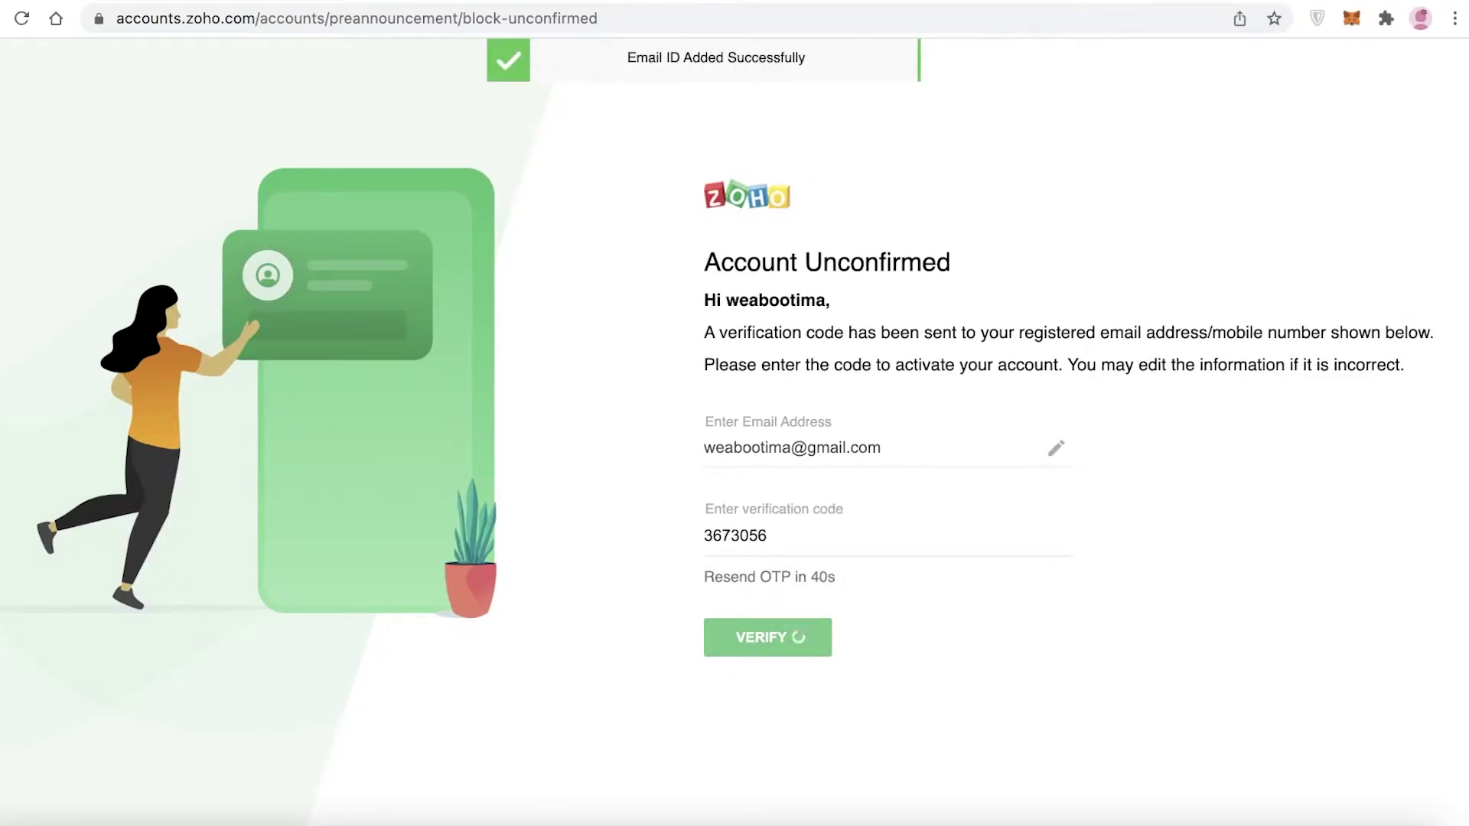
{"action": "left_click", "coordinate": [374, 606]}
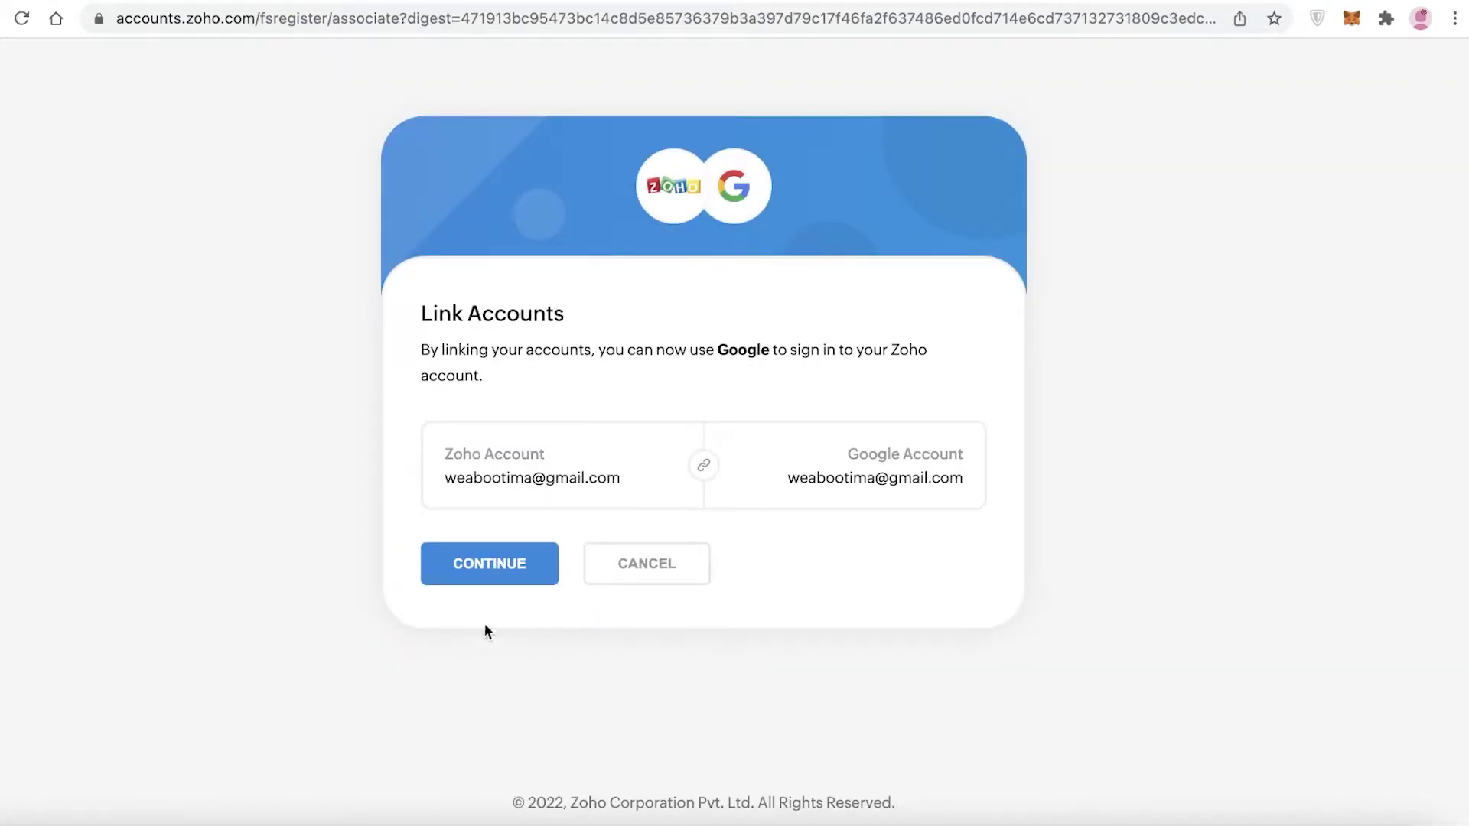
{"action": "left_click", "coordinate": [503, 586]}
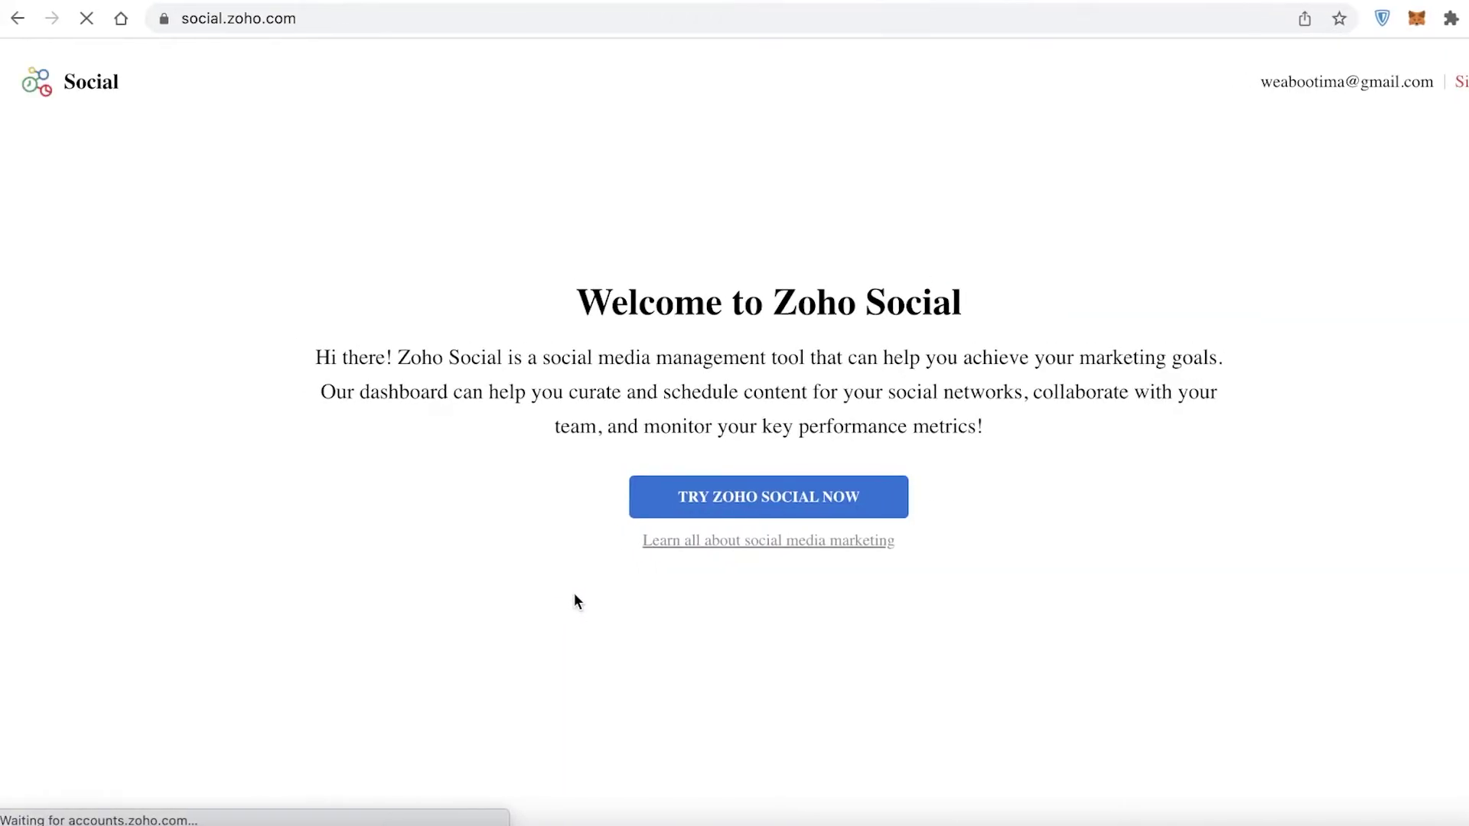
{"action": "left_click", "coordinate": [734, 512]}
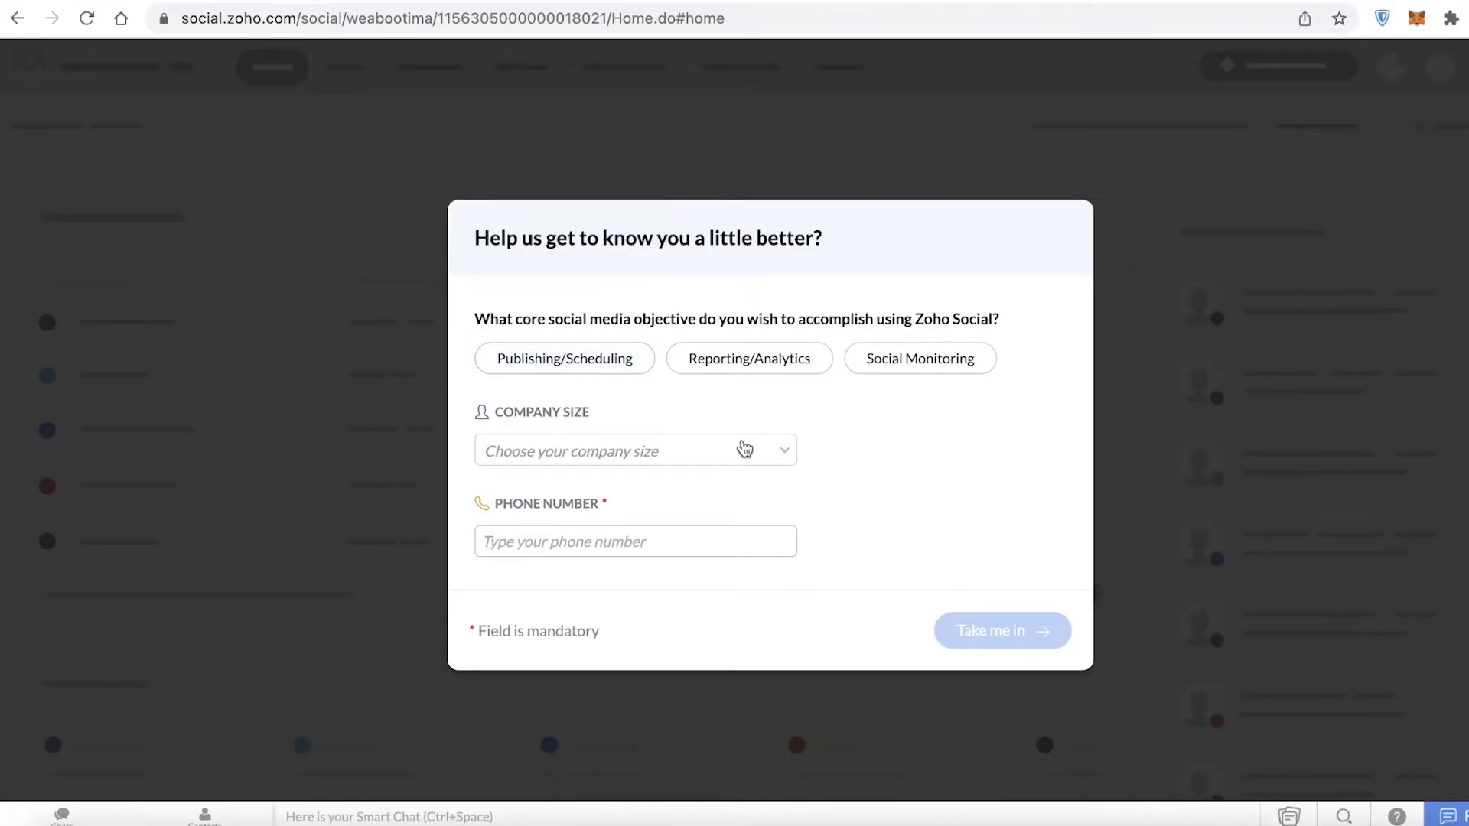
Submit the questionnaire with Publishing/Scheduling, 0-10 employees and the saved phone number
{"action": "left_click", "coordinate": [625, 363]}
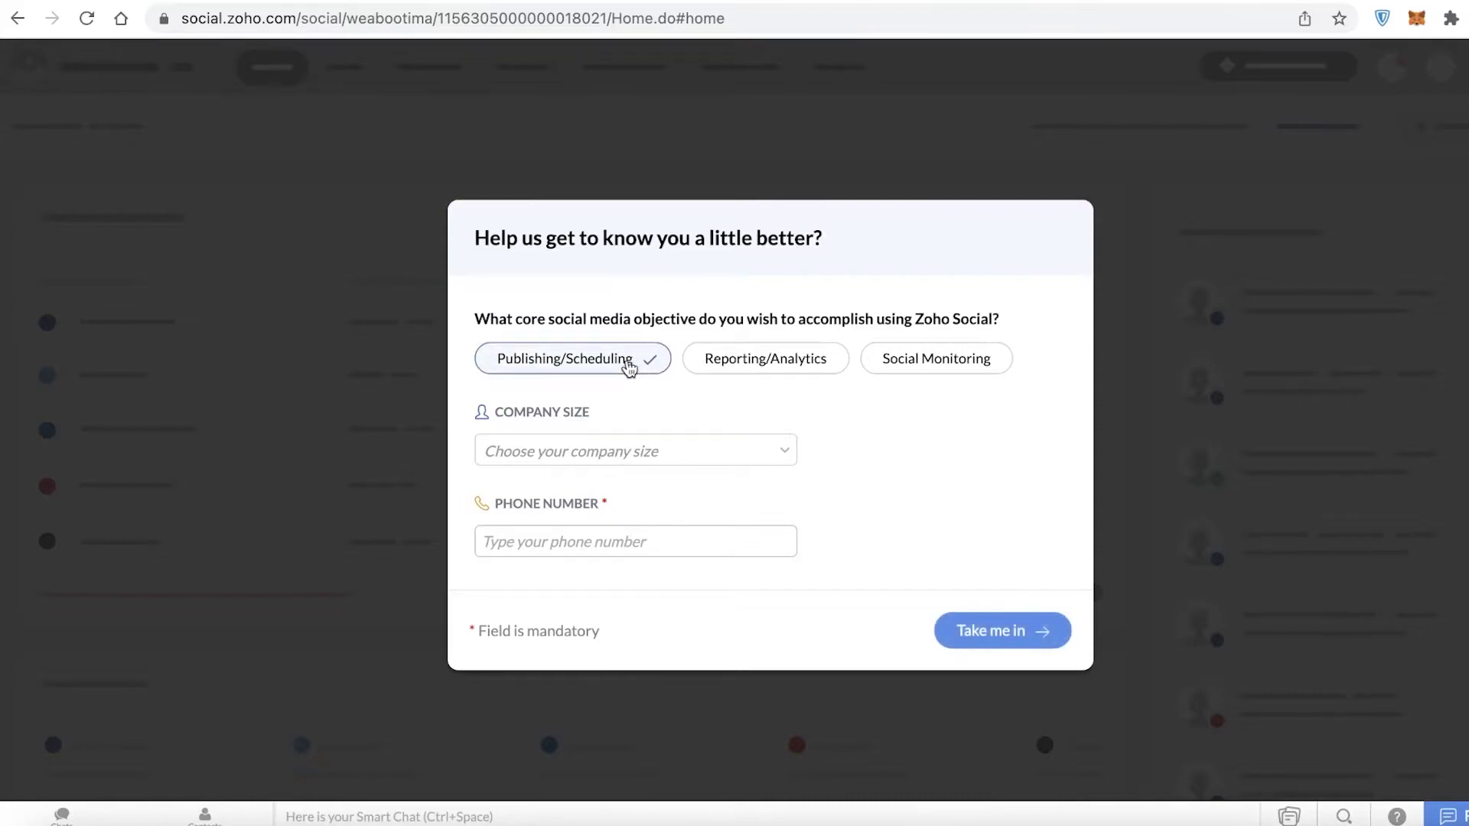
{"action": "left_click", "coordinate": [640, 451]}
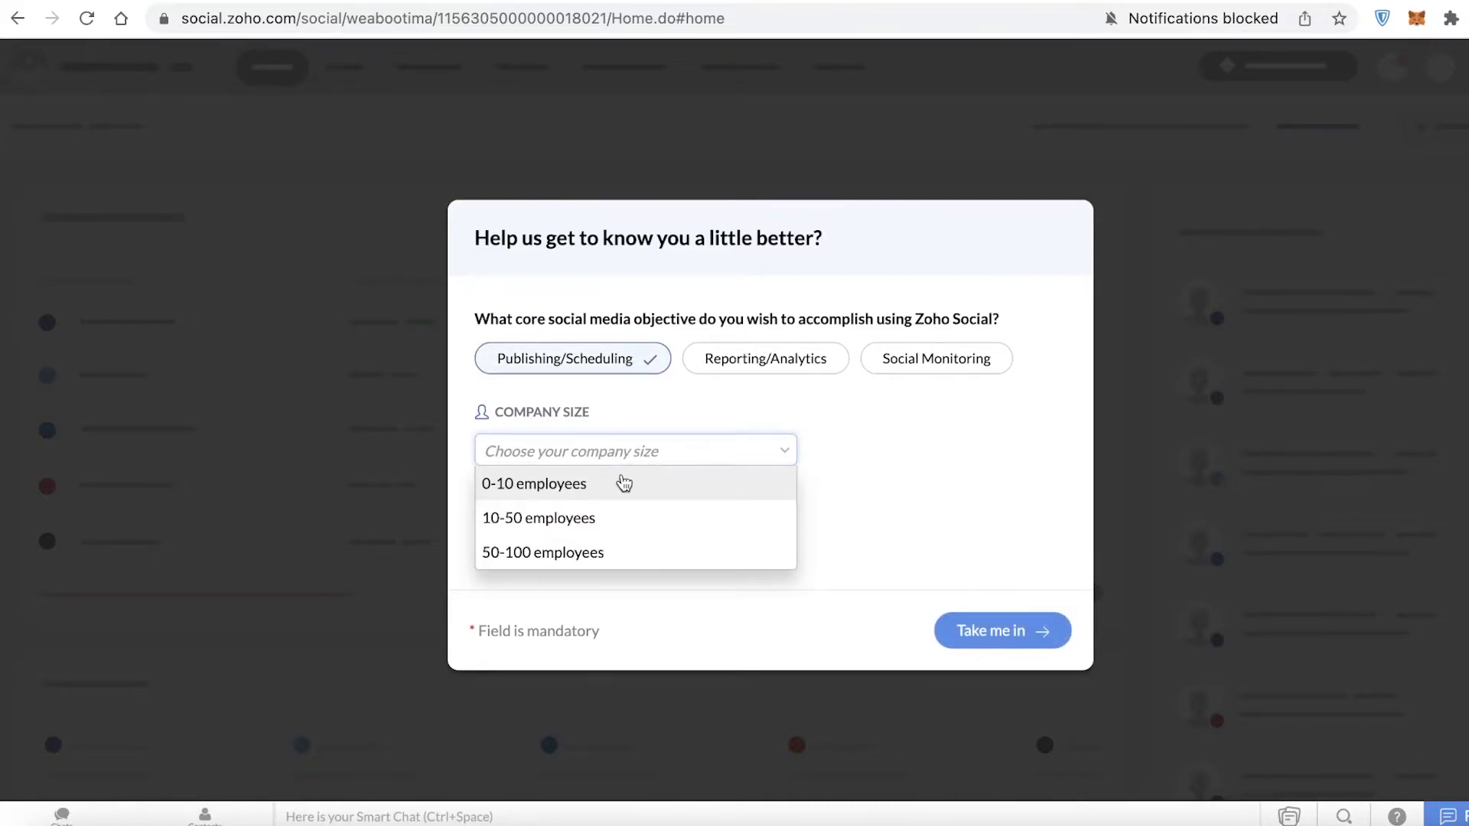
{"action": "left_click", "coordinate": [622, 481]}
{"action": "left_click", "coordinate": [592, 539]}
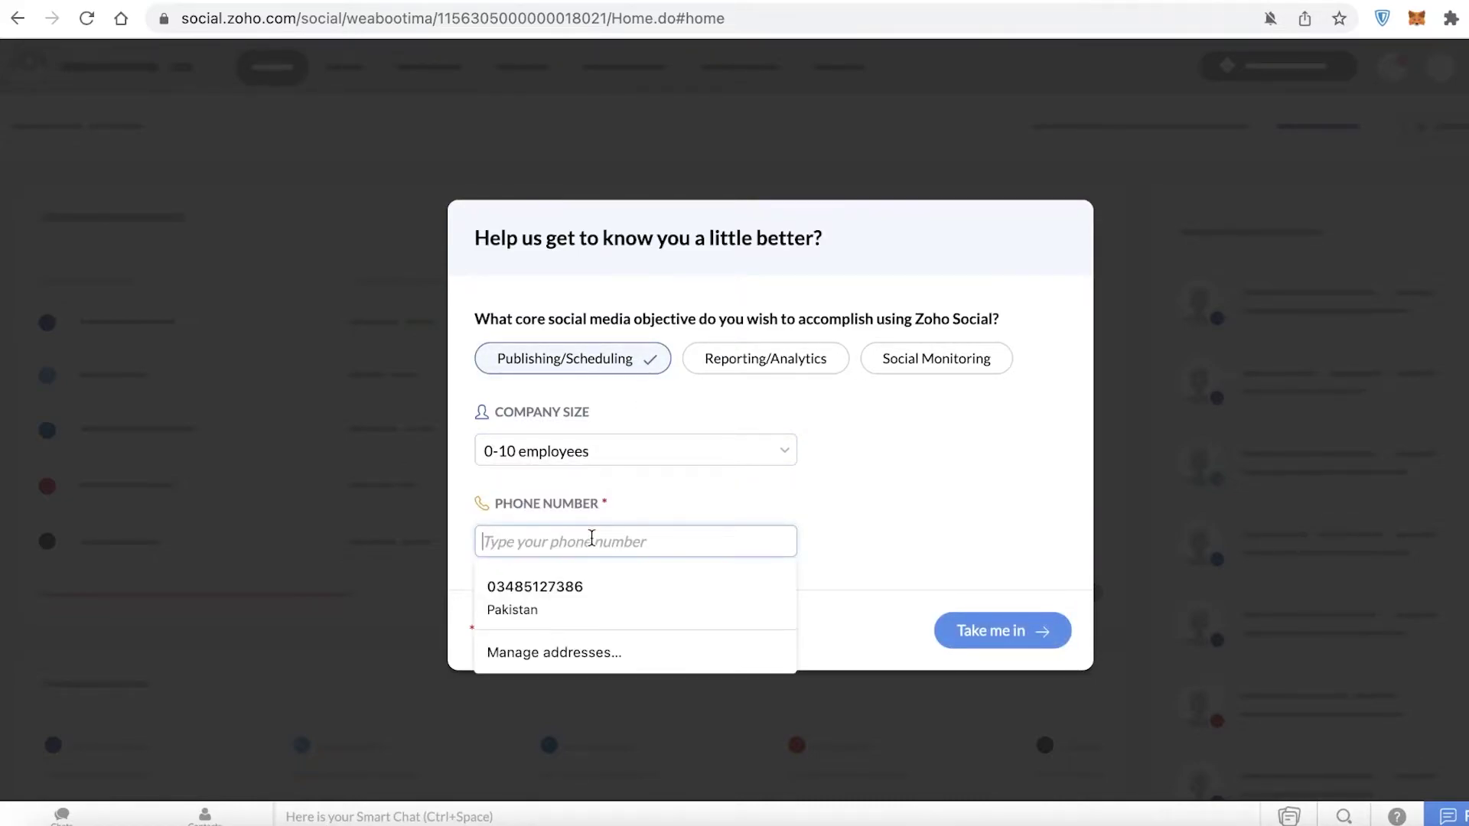
{"action": "left_click", "coordinate": [576, 586]}
{"action": "left_click", "coordinate": [996, 633]}
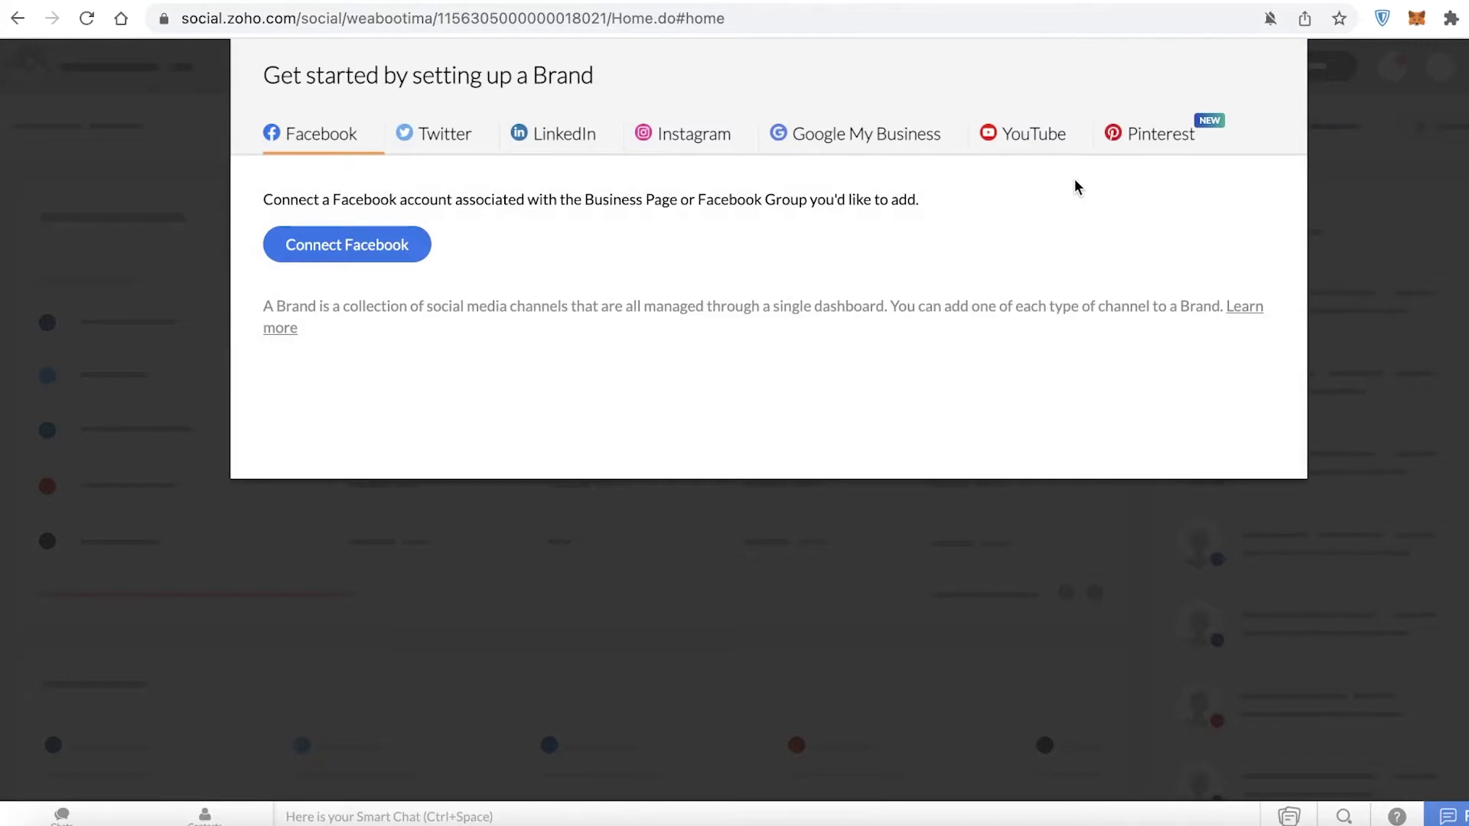
Choose Connect Facebook on the brand setup dialog's Facebook tab
{"action": "left_click", "coordinate": [346, 254]}
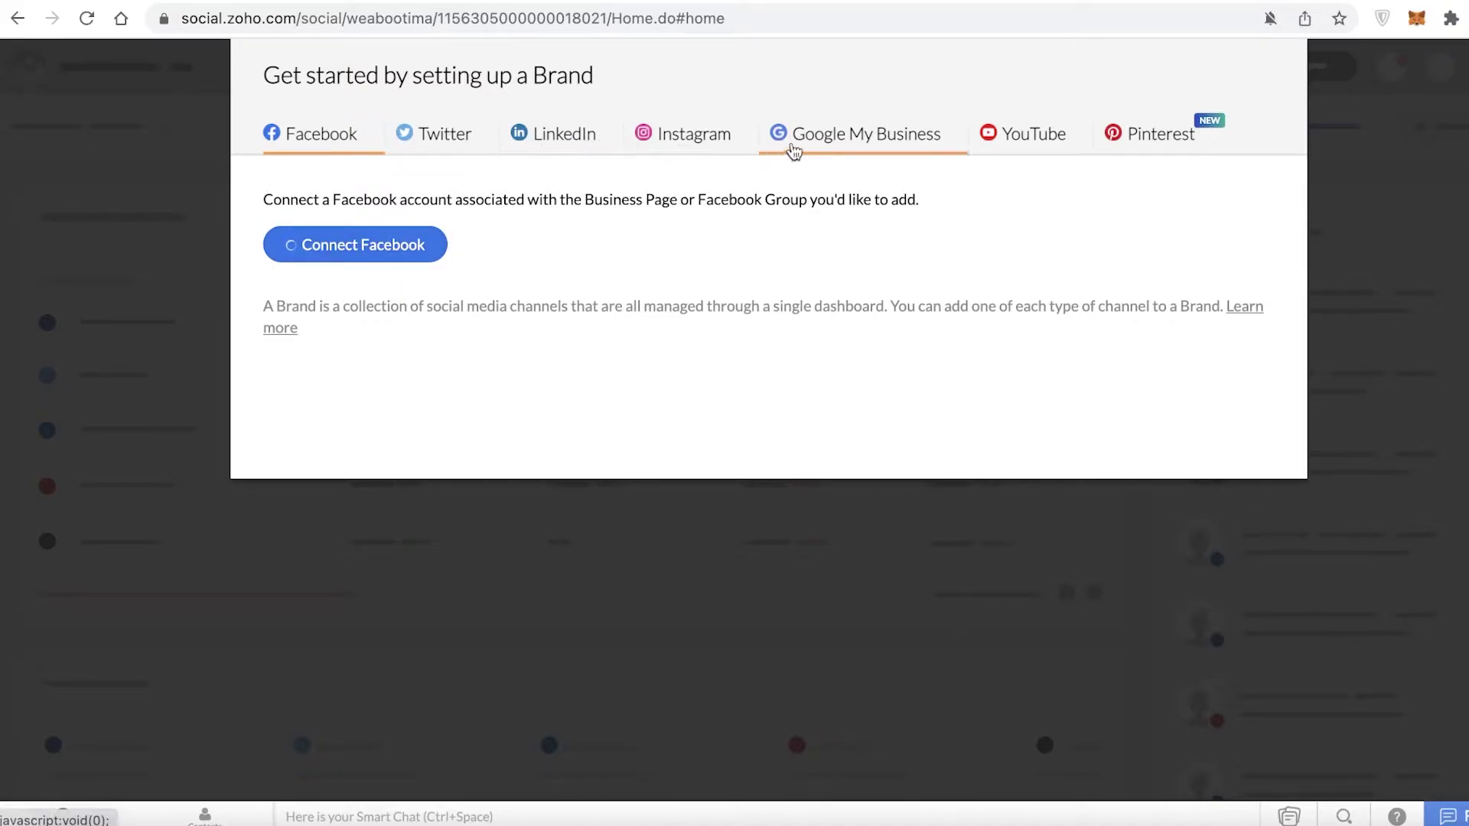
Enter and submit the Facebook account password
{"action": "left_click", "coordinate": [1123, 140]}
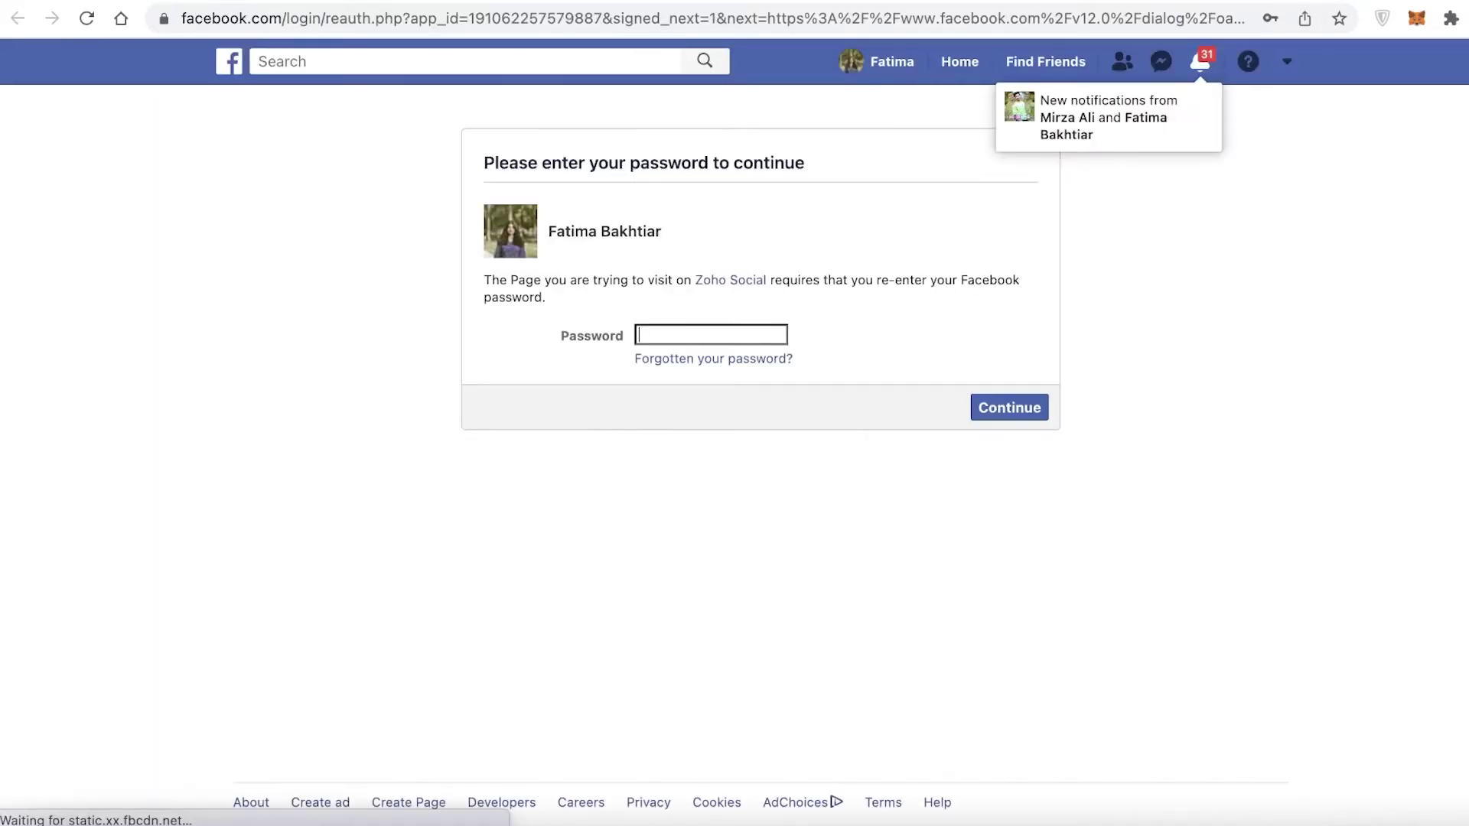
{"action": "left_click", "coordinate": [764, 334]}
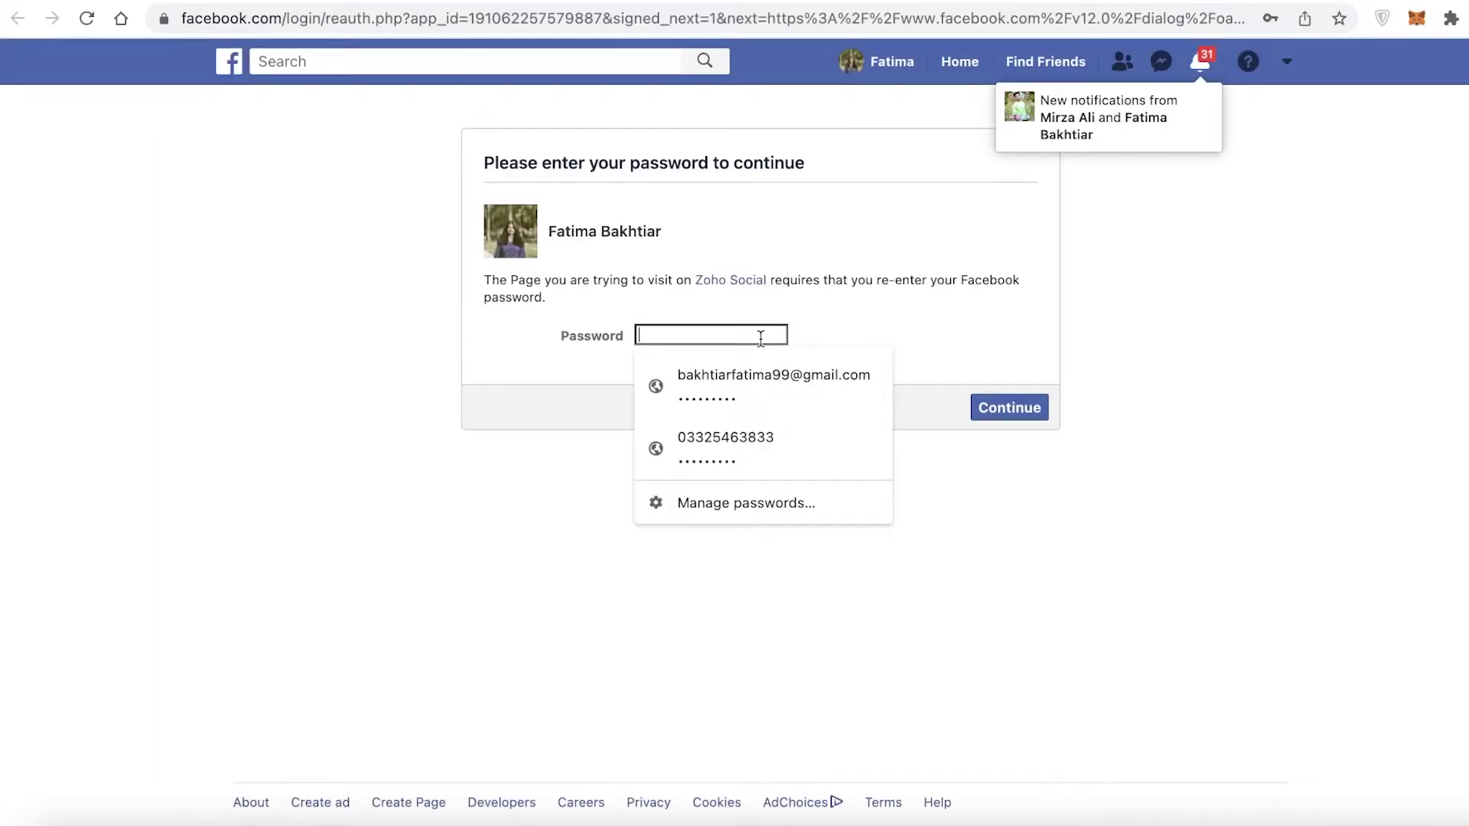
{"action": "type", "text": "f"}
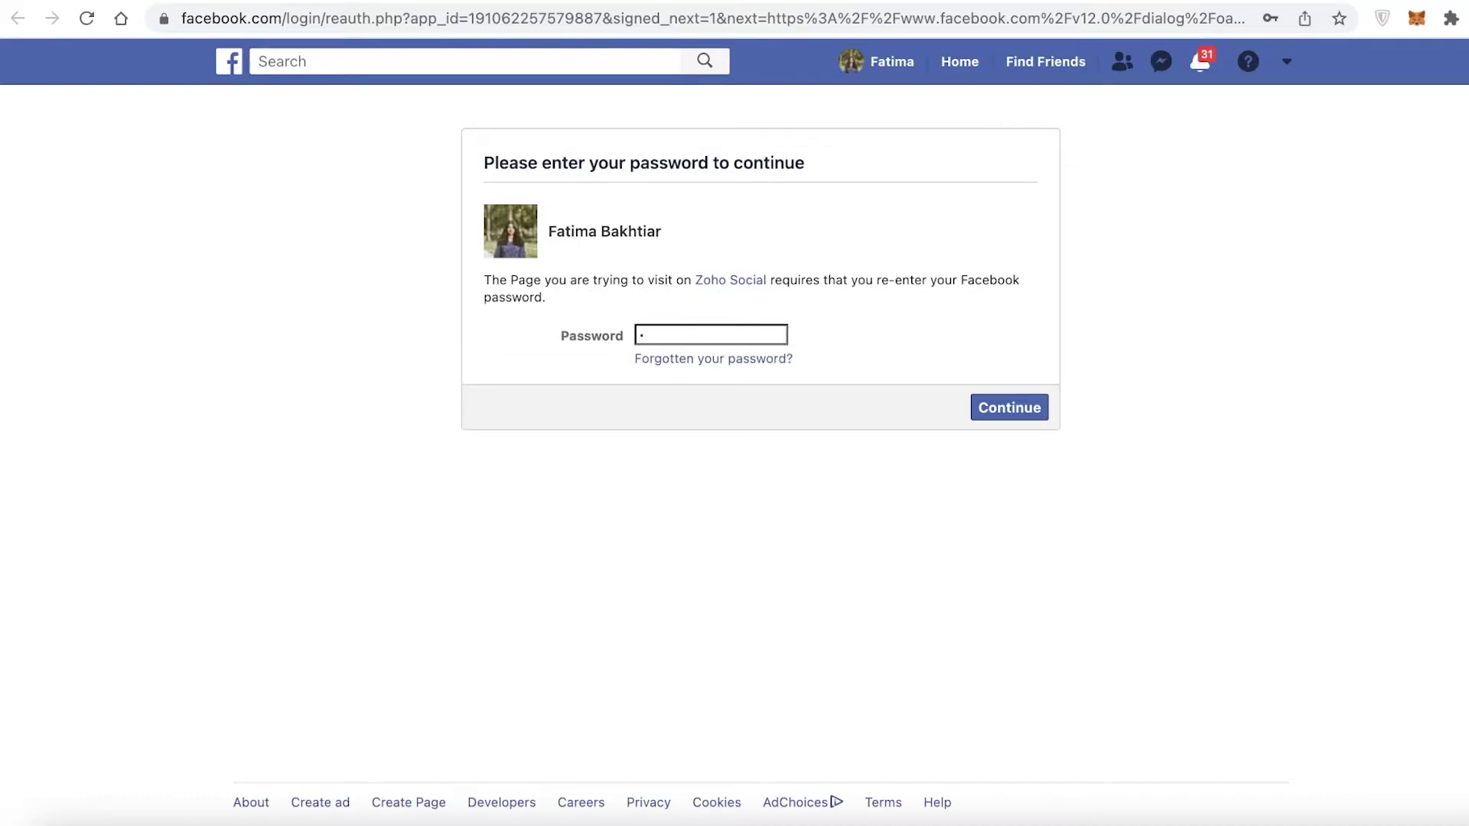
{"action": "key", "text": "BackSpace"}
{"action": "type", "text": "f"}
{"action": "key", "text": "Return"}
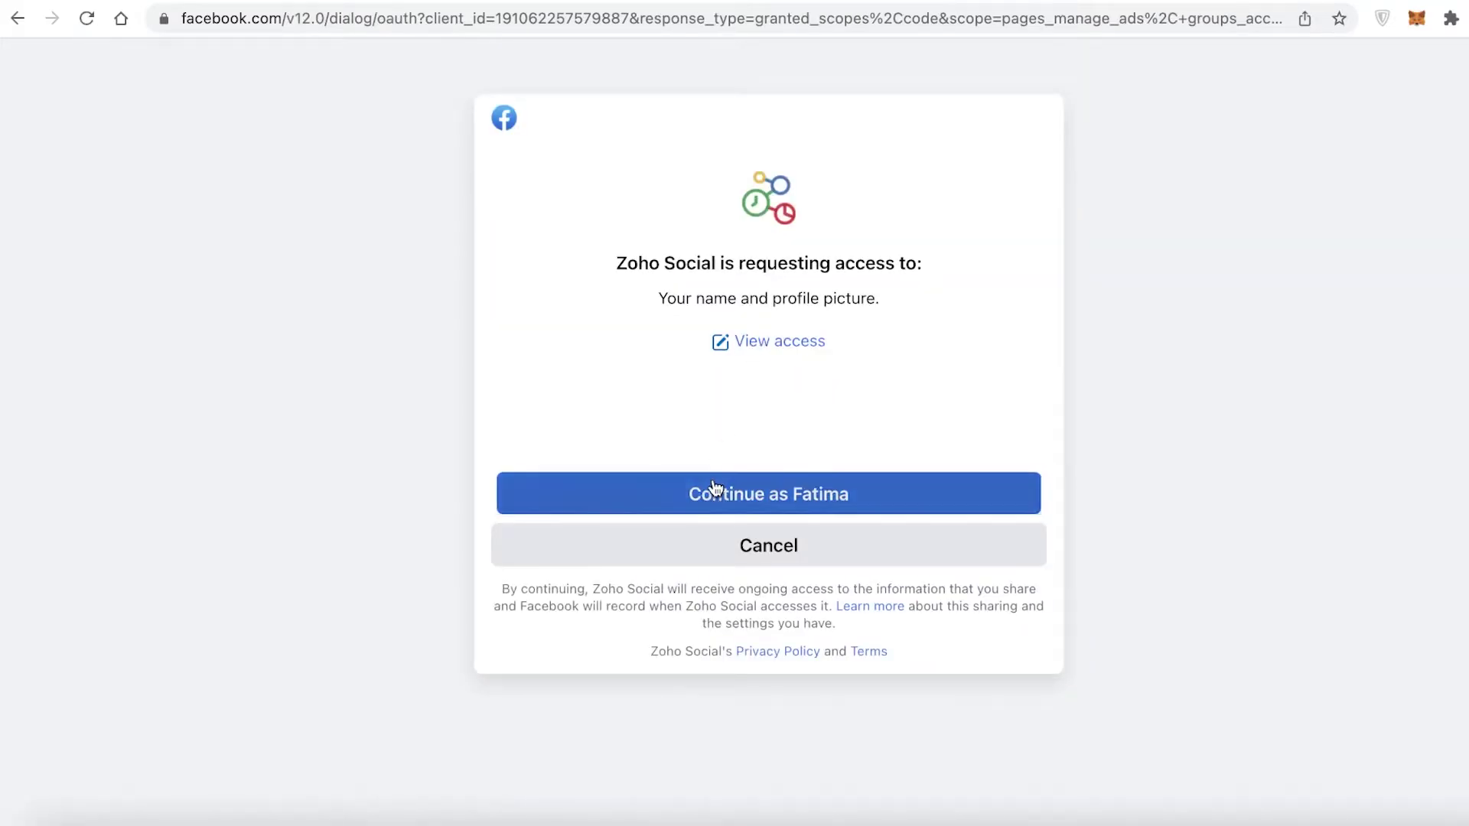
Continue as the Facebook user and accept the permissions Zoho Social requests
{"action": "left_click", "coordinate": [715, 487]}
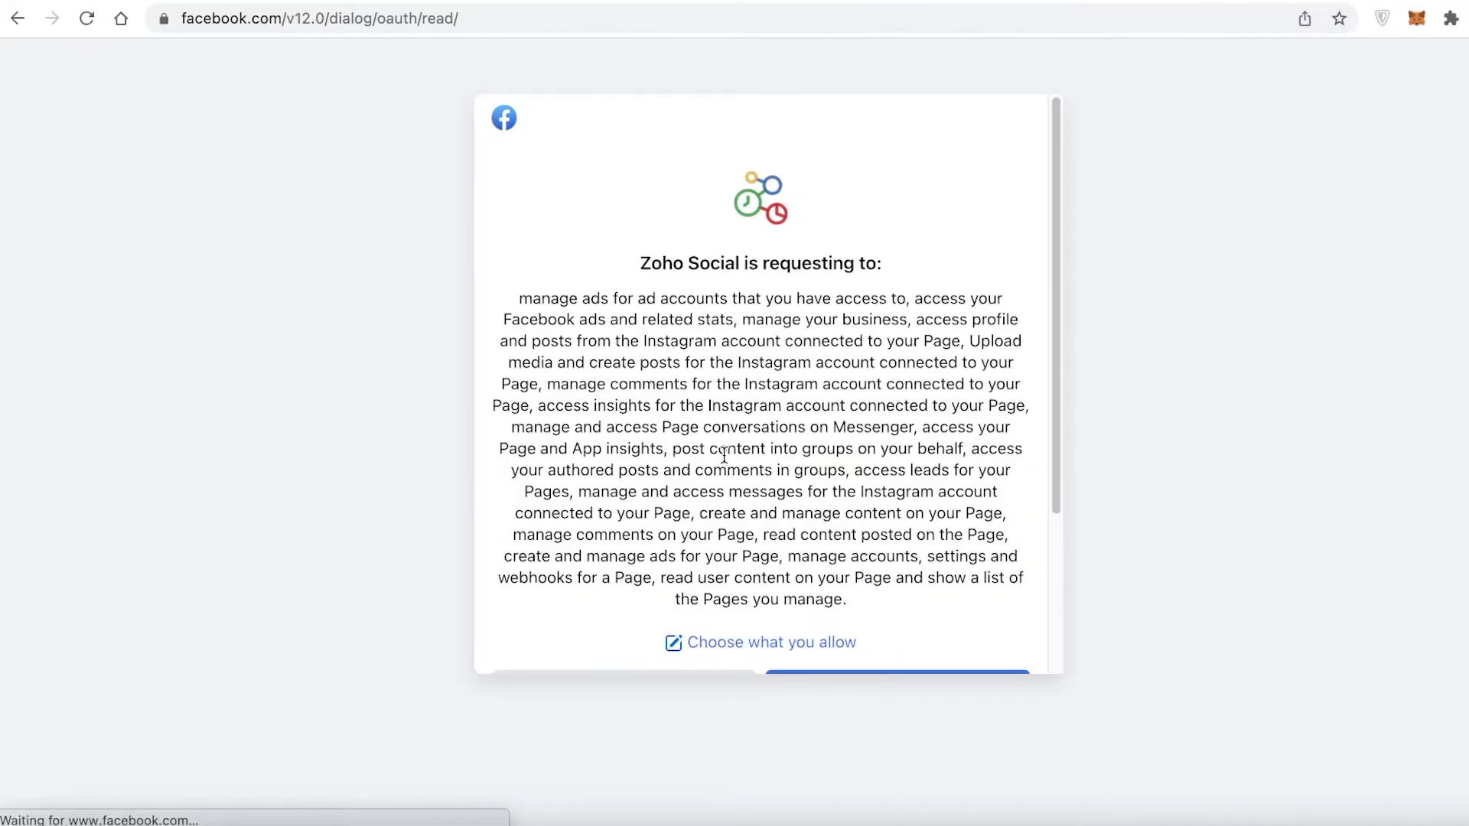
{"action": "scroll", "coordinate": [841, 459], "scroll_direction": "down", "scroll_amount": 3}
{"action": "left_click", "coordinate": [931, 485]}
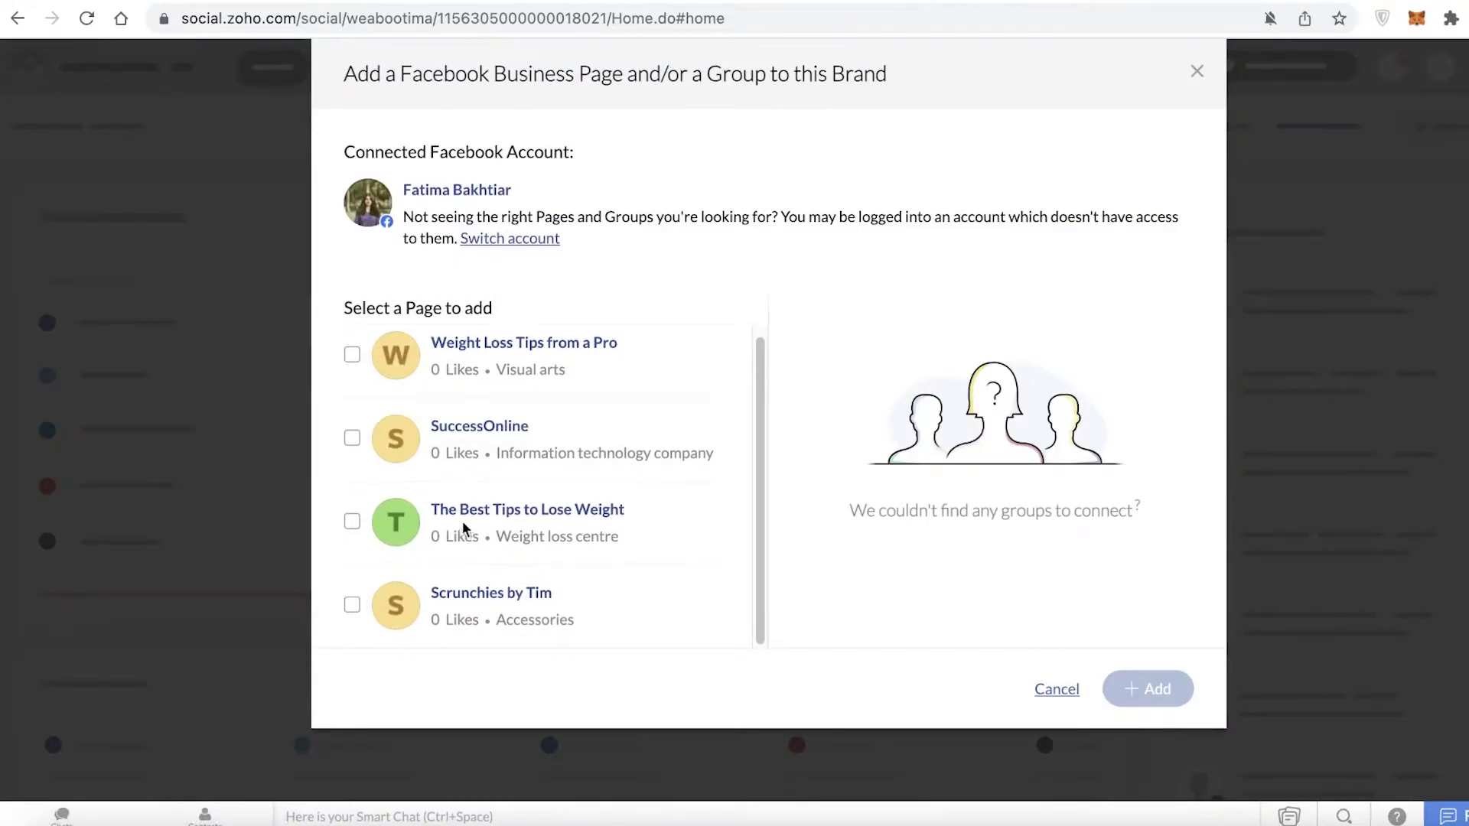
Tick the Facebook page The Best Tips to Lose Weight and add it to the brand
{"action": "scroll", "coordinate": [397, 467], "scroll_direction": "up", "scroll_amount": 1}
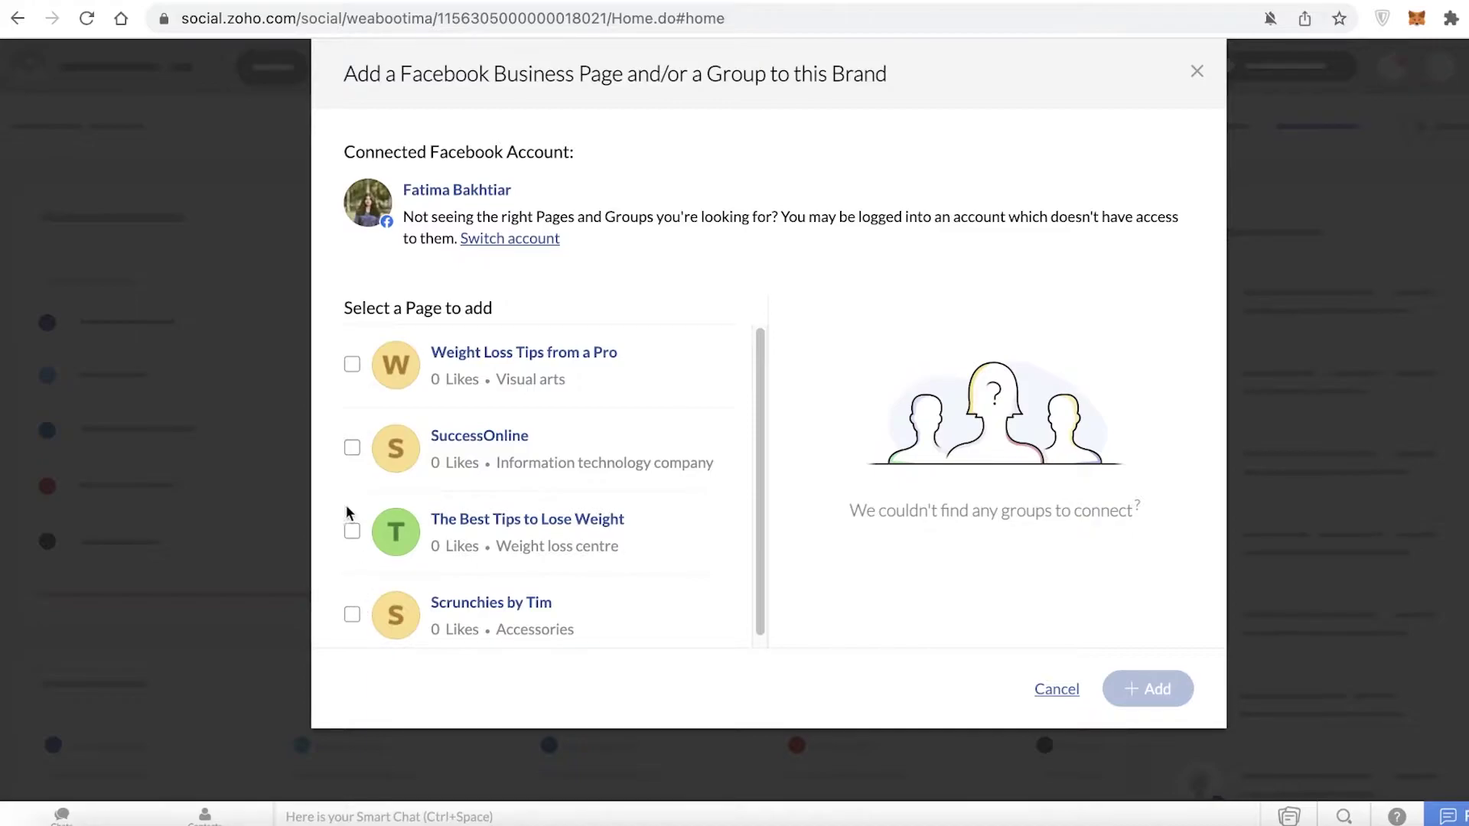
{"action": "left_click", "coordinate": [352, 531]}
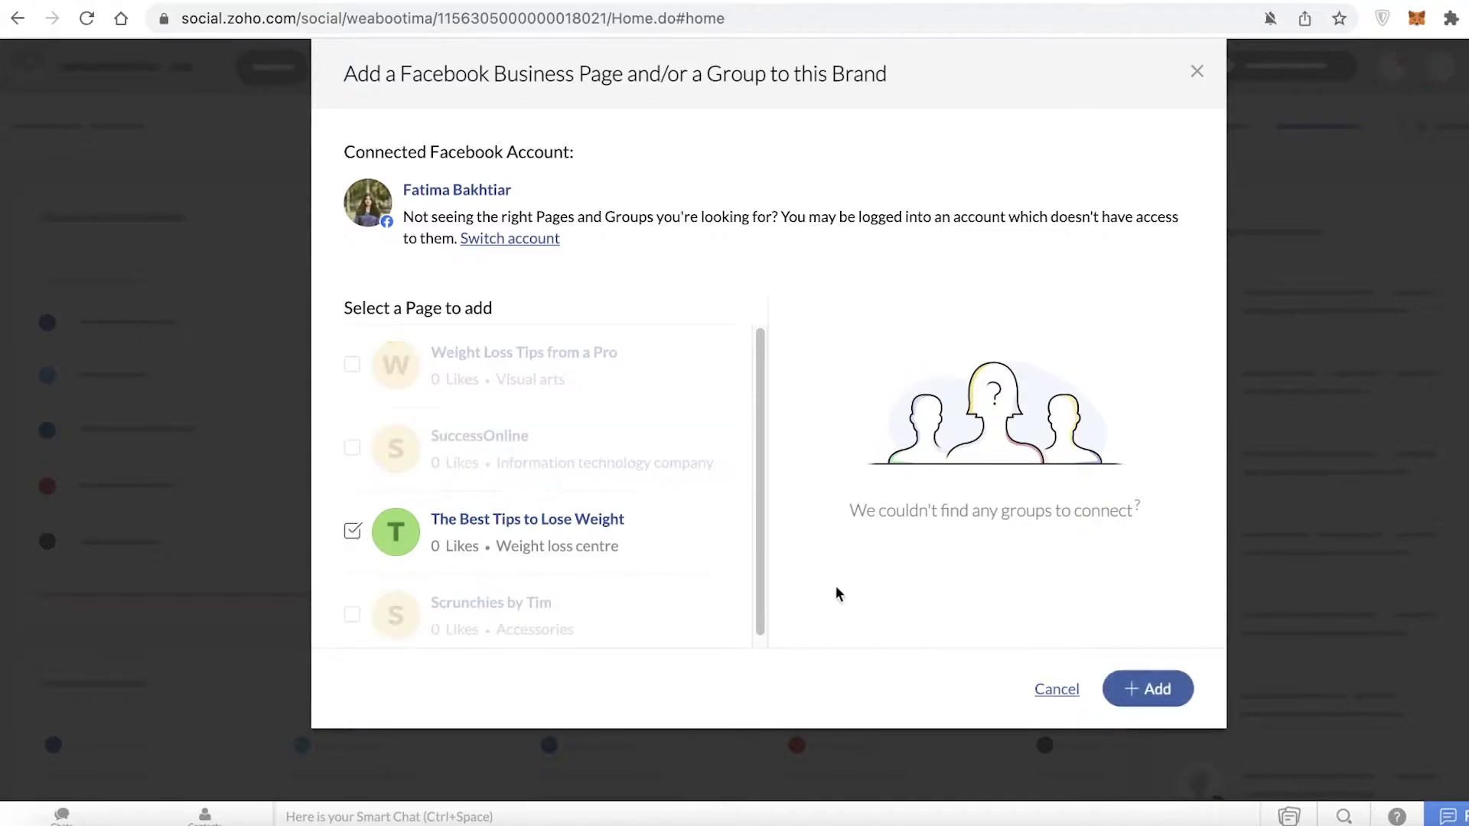
{"action": "left_click", "coordinate": [1168, 691]}
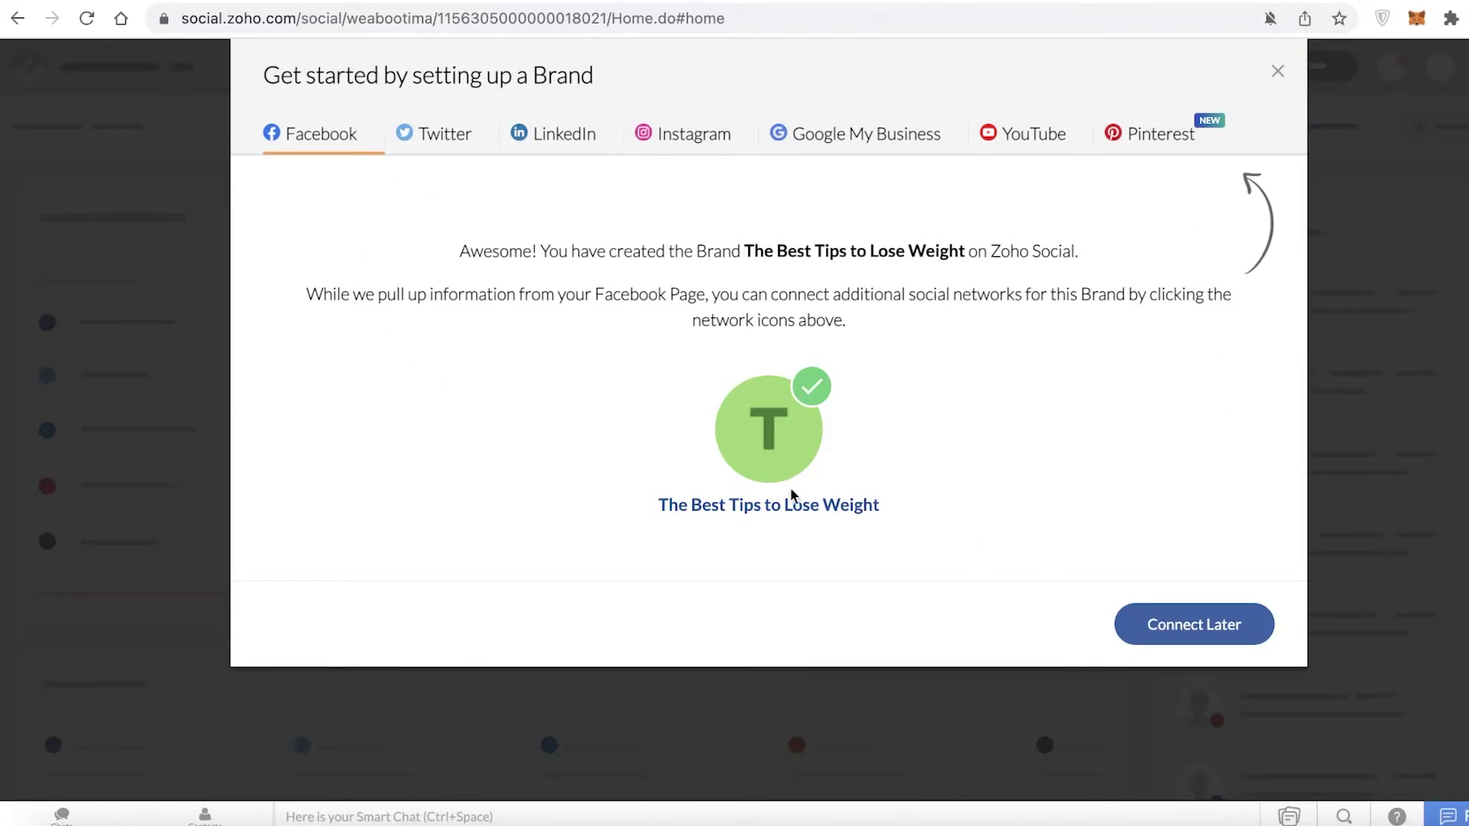
Choose Connect Later for other networks and skip inviting teammates
{"action": "left_click", "coordinate": [1134, 636]}
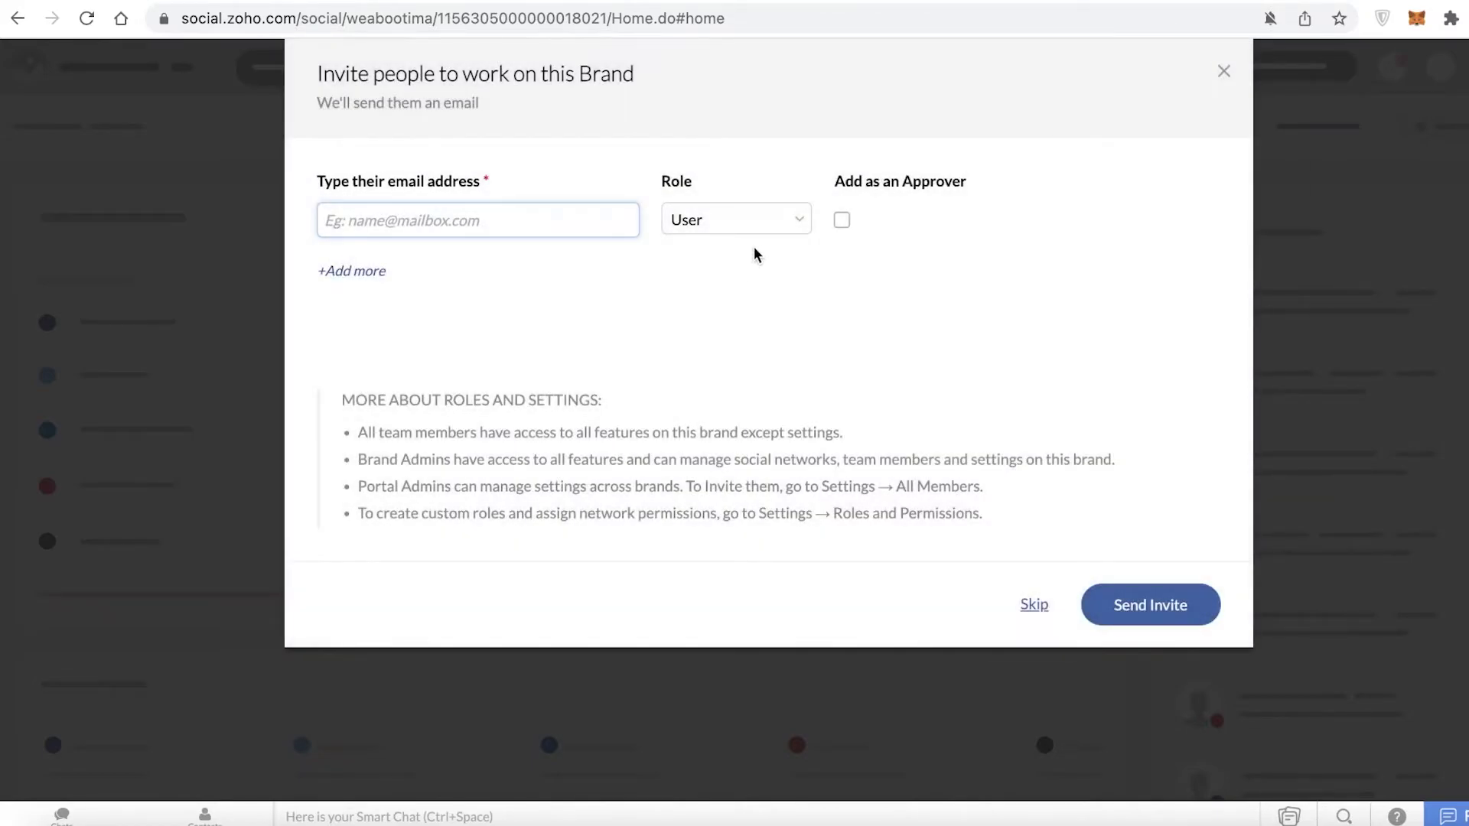
{"action": "left_click", "coordinate": [430, 222]}
{"action": "left_click", "coordinate": [594, 184]}
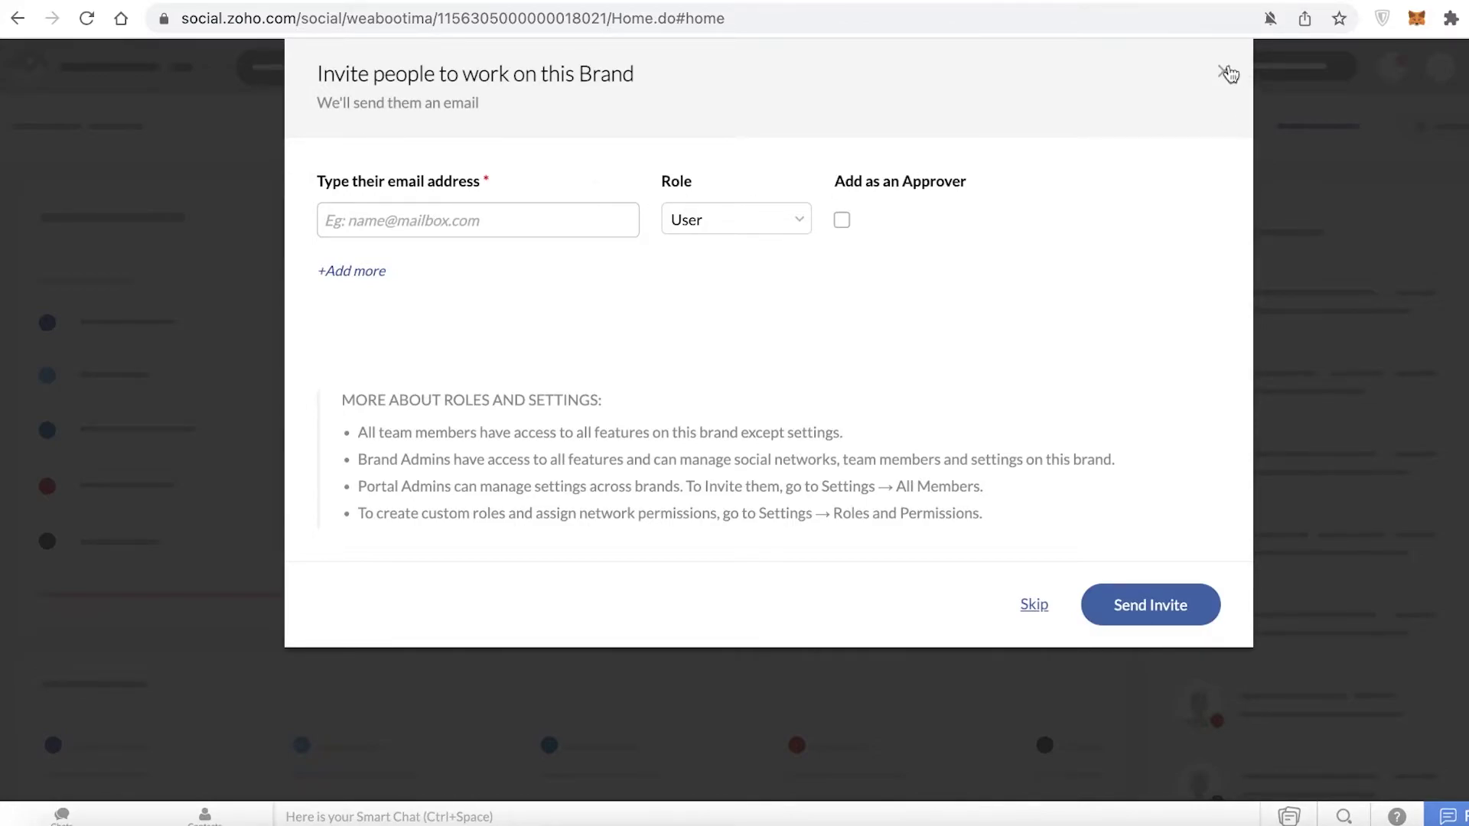
{"action": "left_click", "coordinate": [1032, 614]}
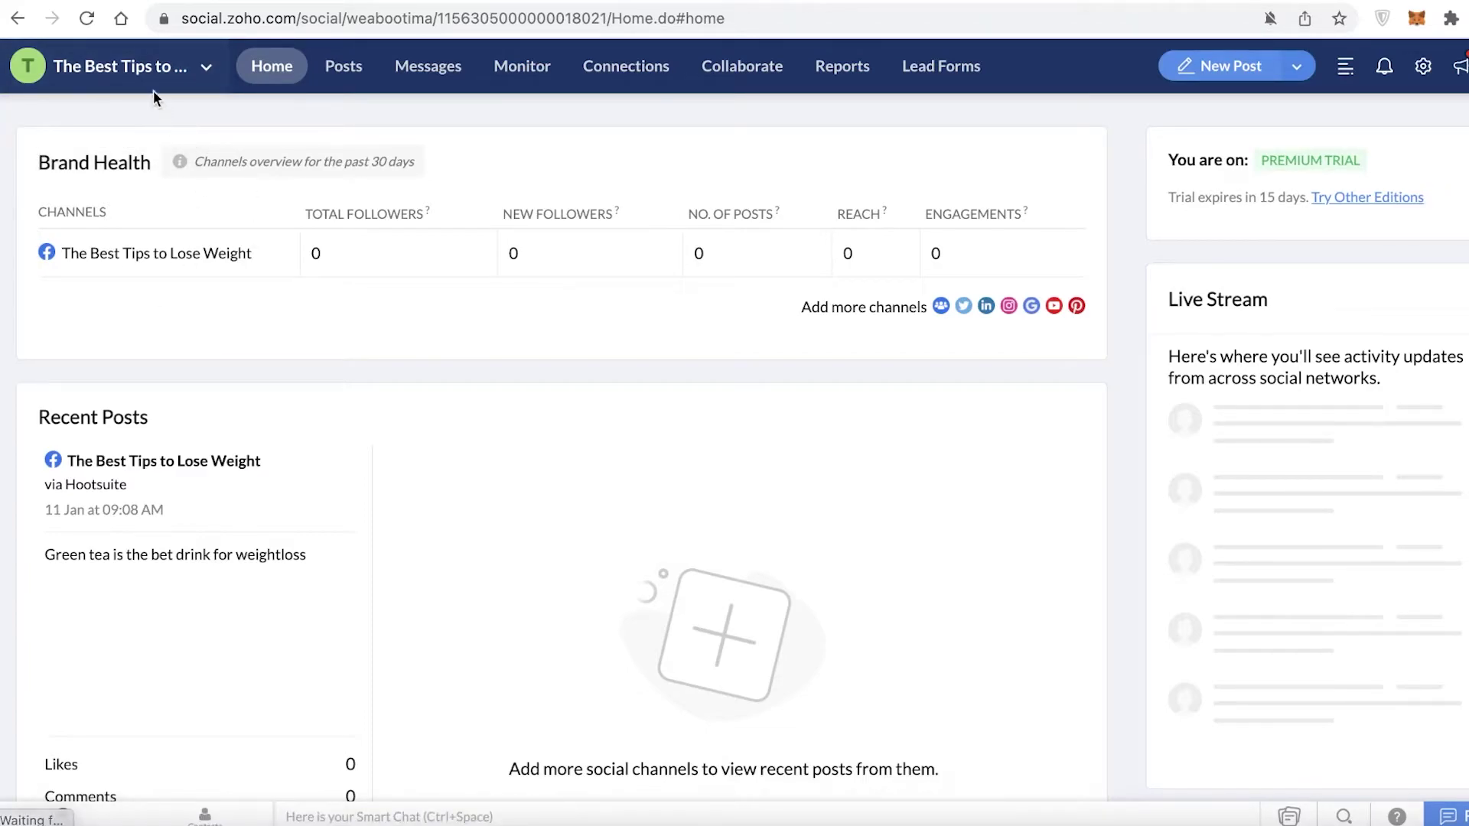
Scroll through the Home dashboard, then open the Posts tab listing published Facebook posts
{"action": "mouse_move", "coordinate": [153, 88]}
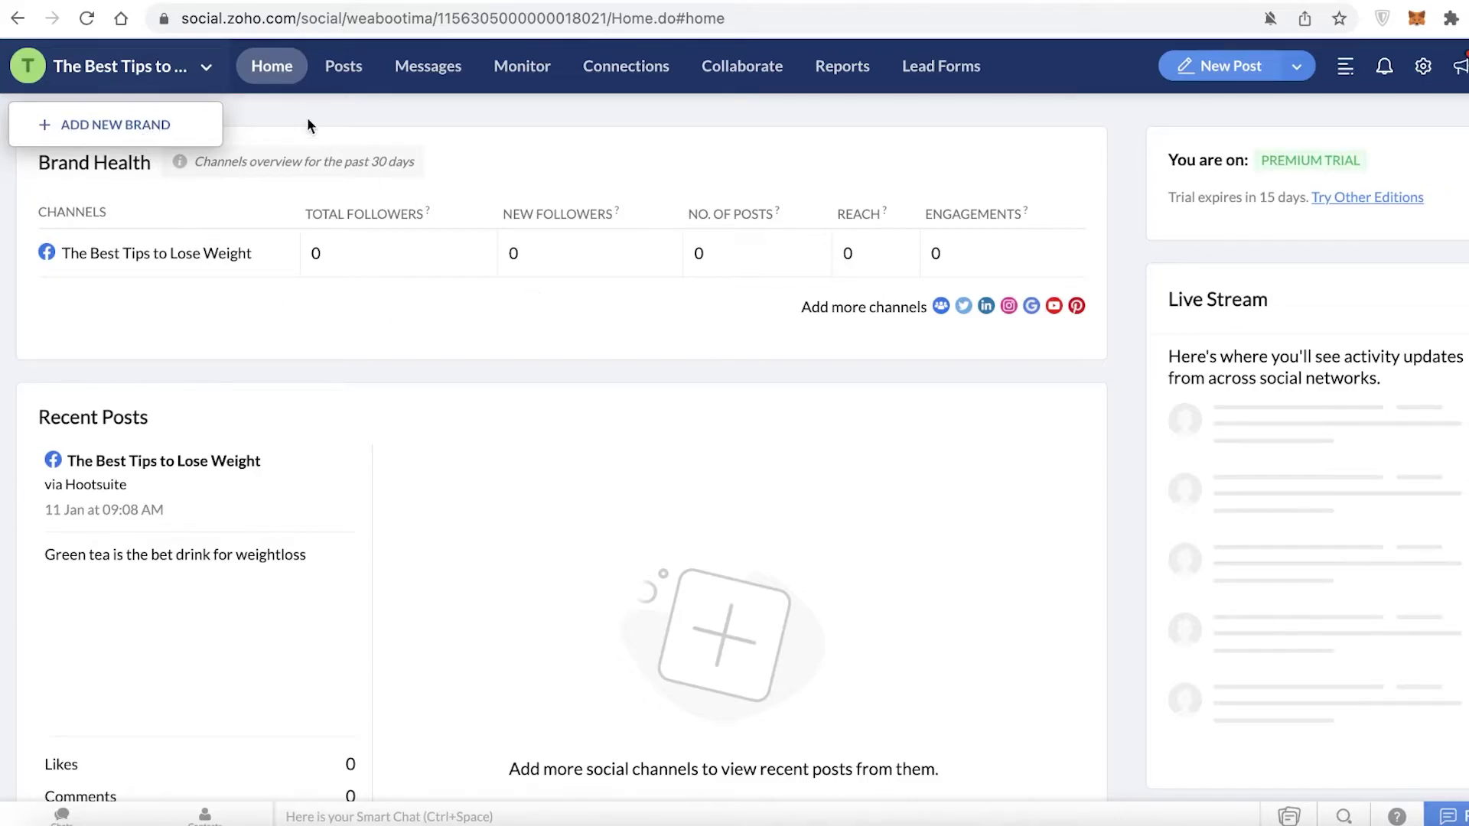
{"action": "scroll", "coordinate": [525, 548], "scroll_direction": "down", "scroll_amount": 3}
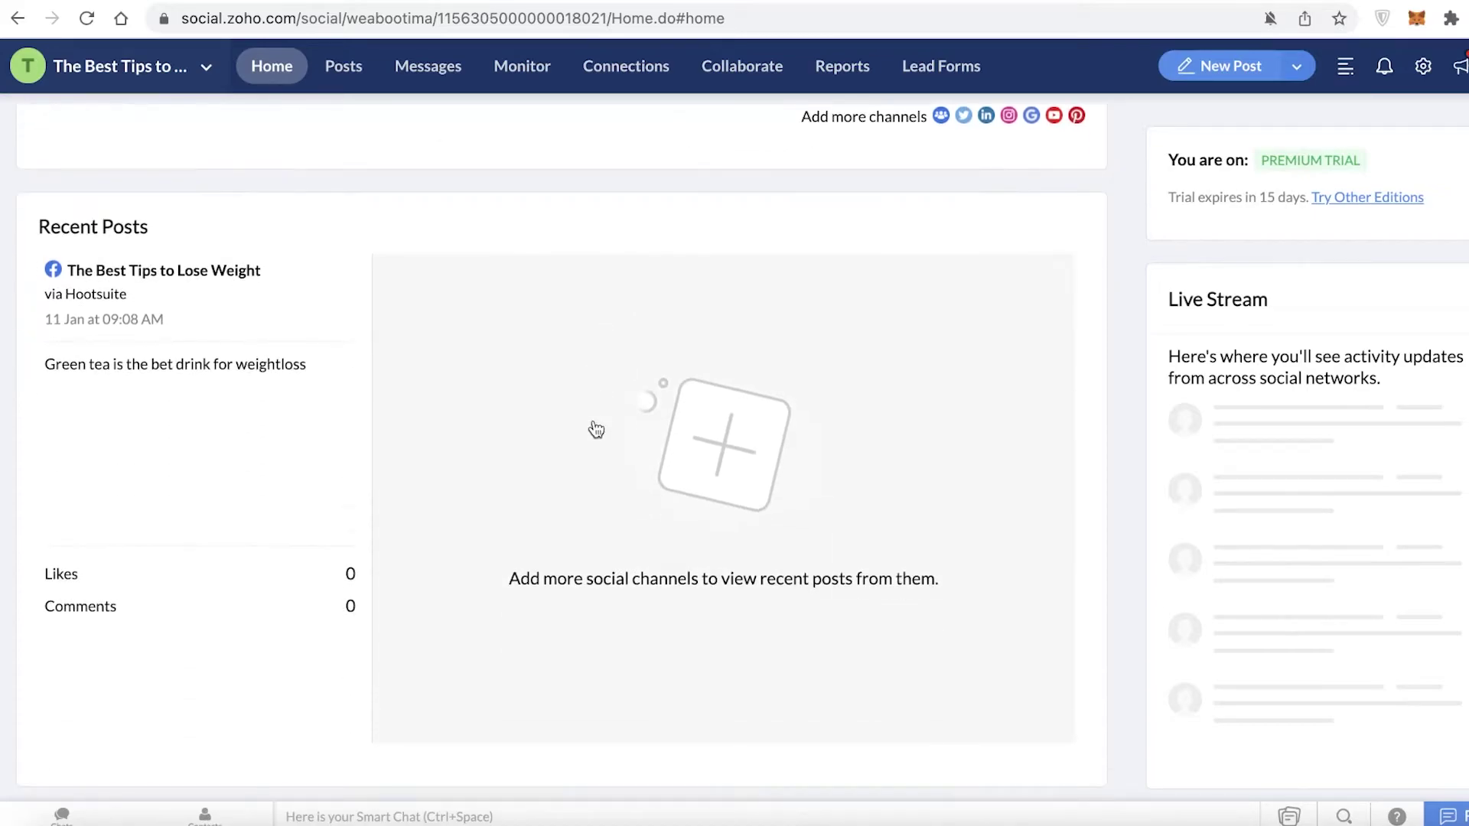
{"action": "scroll", "coordinate": [735, 482], "scroll_direction": "up", "scroll_amount": 3}
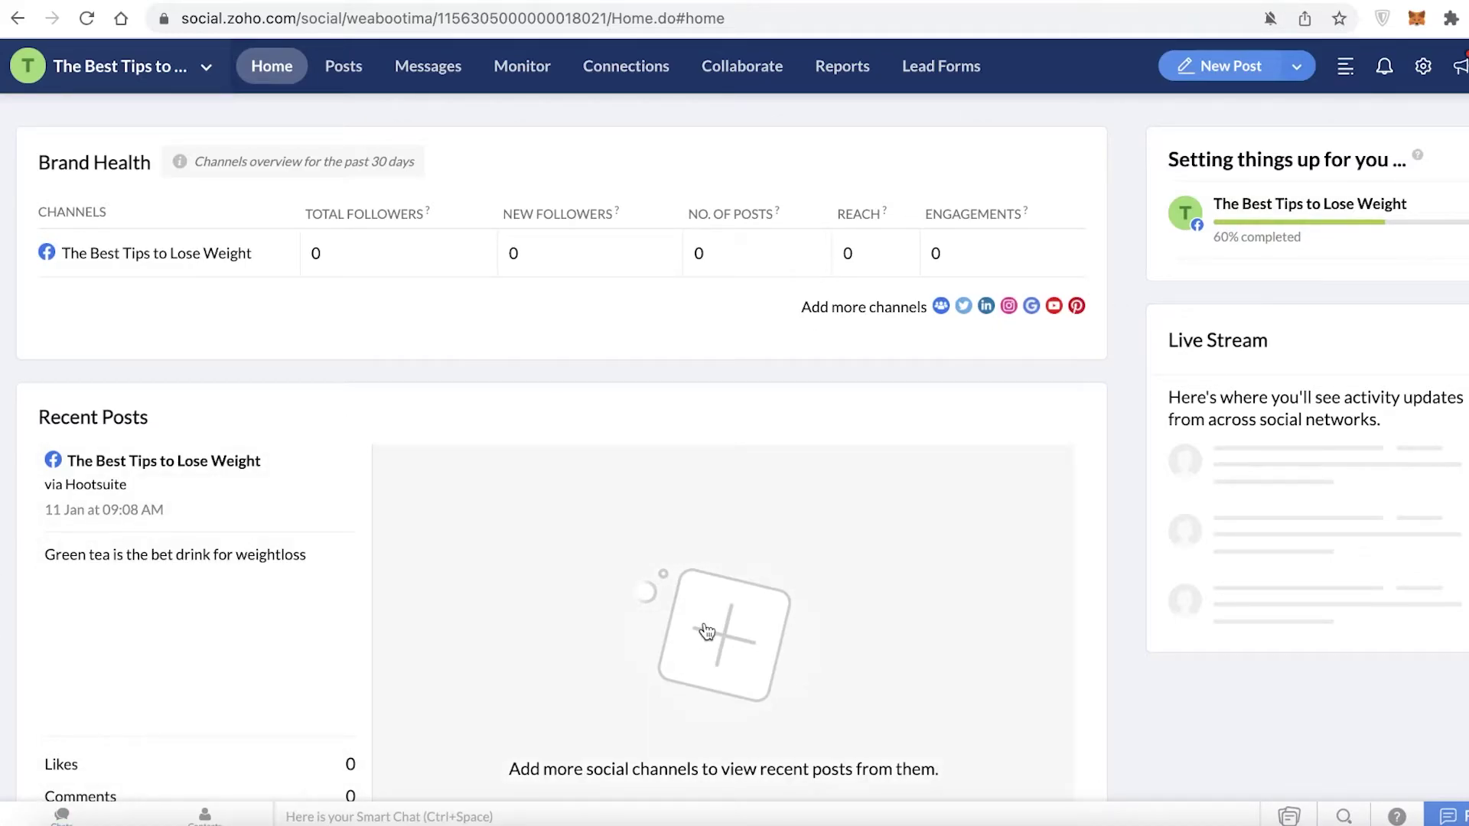
{"action": "left_click", "coordinate": [322, 82]}
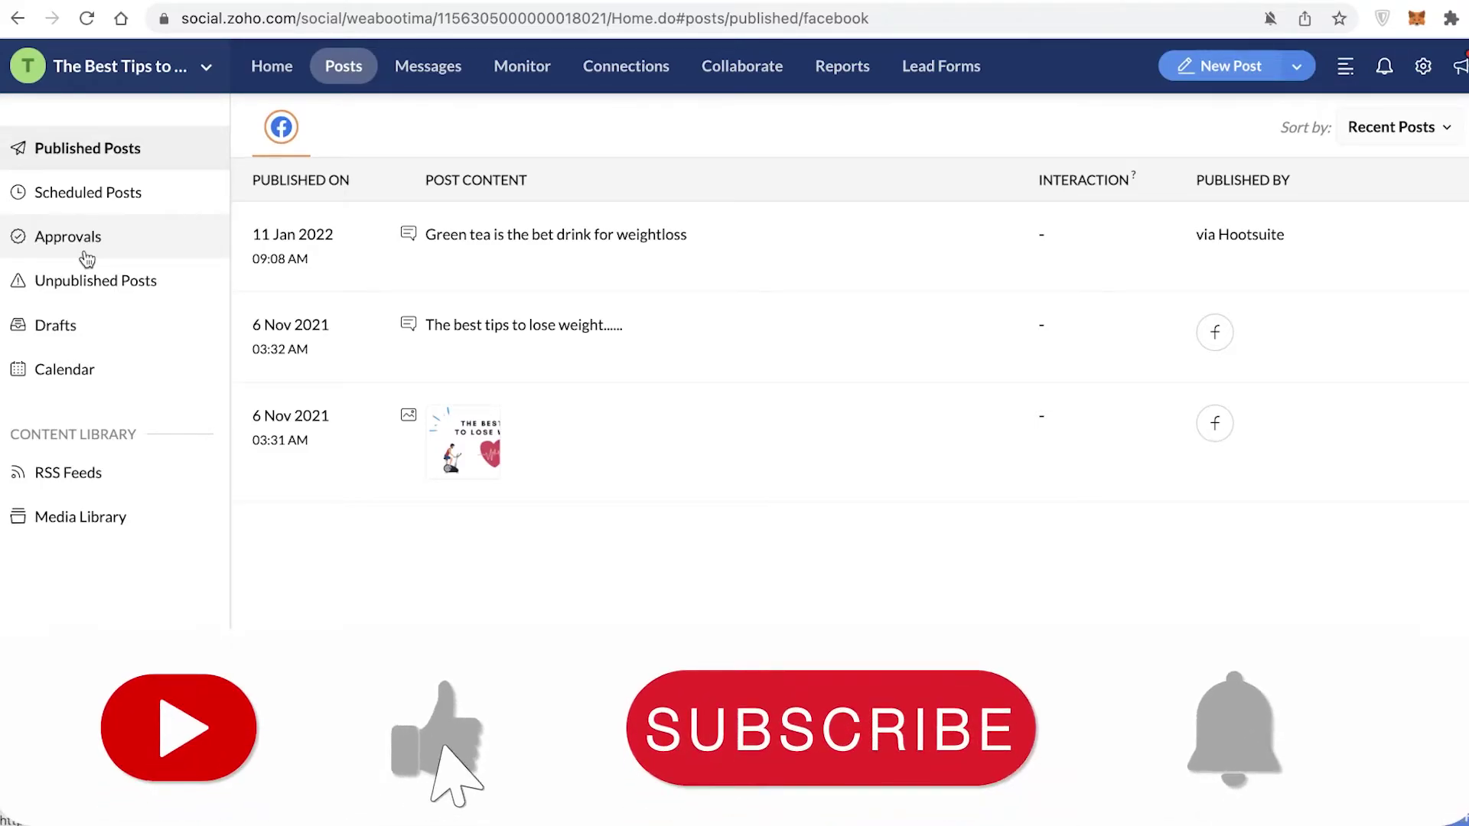
Check the Unpublished, Drafts and Scheduled post lists, then switch to the March 2022 calendar
{"action": "left_click", "coordinate": [42, 290]}
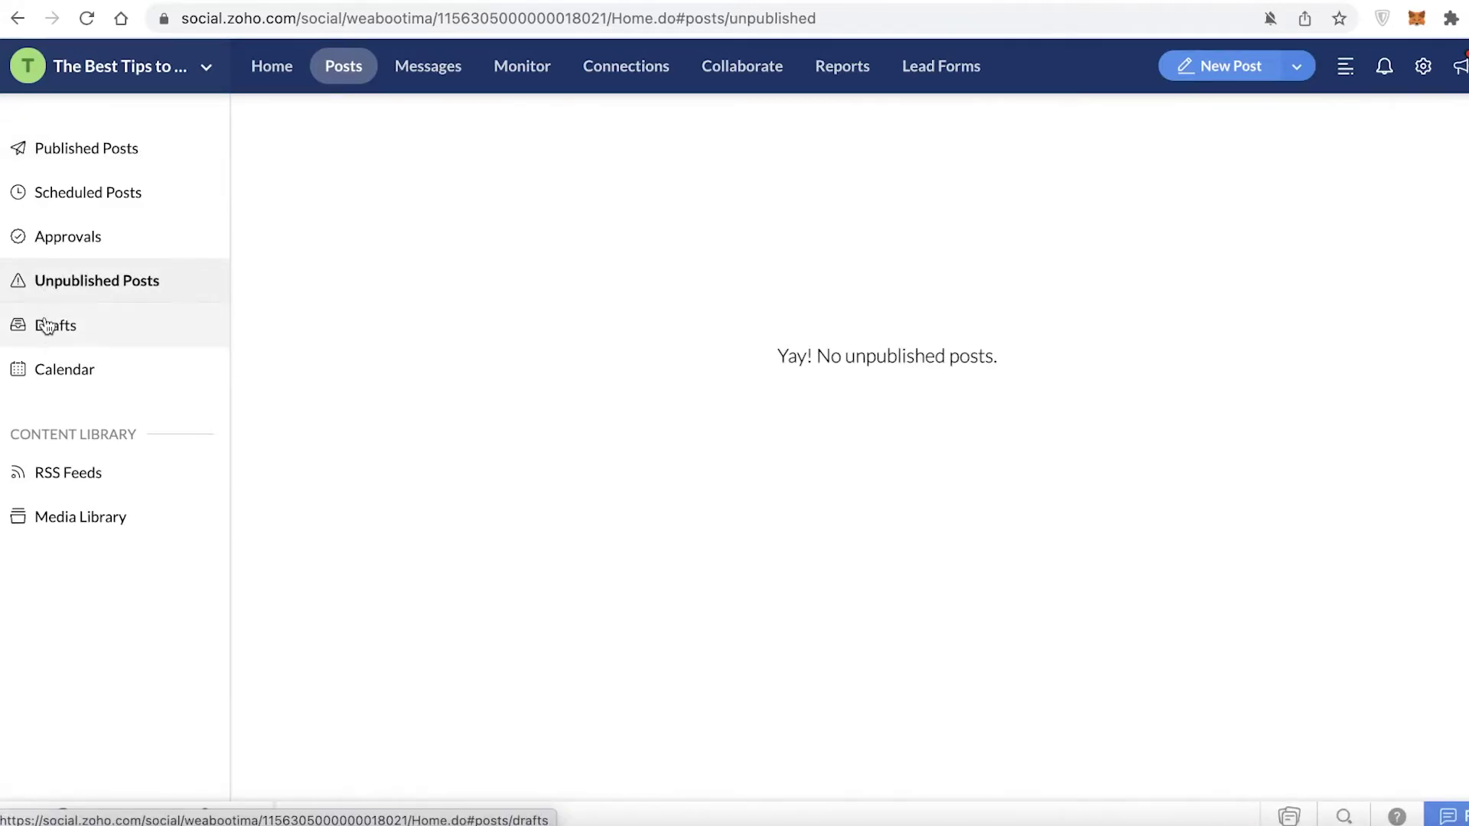
{"action": "left_click", "coordinate": [47, 329]}
{"action": "left_click", "coordinate": [47, 375]}
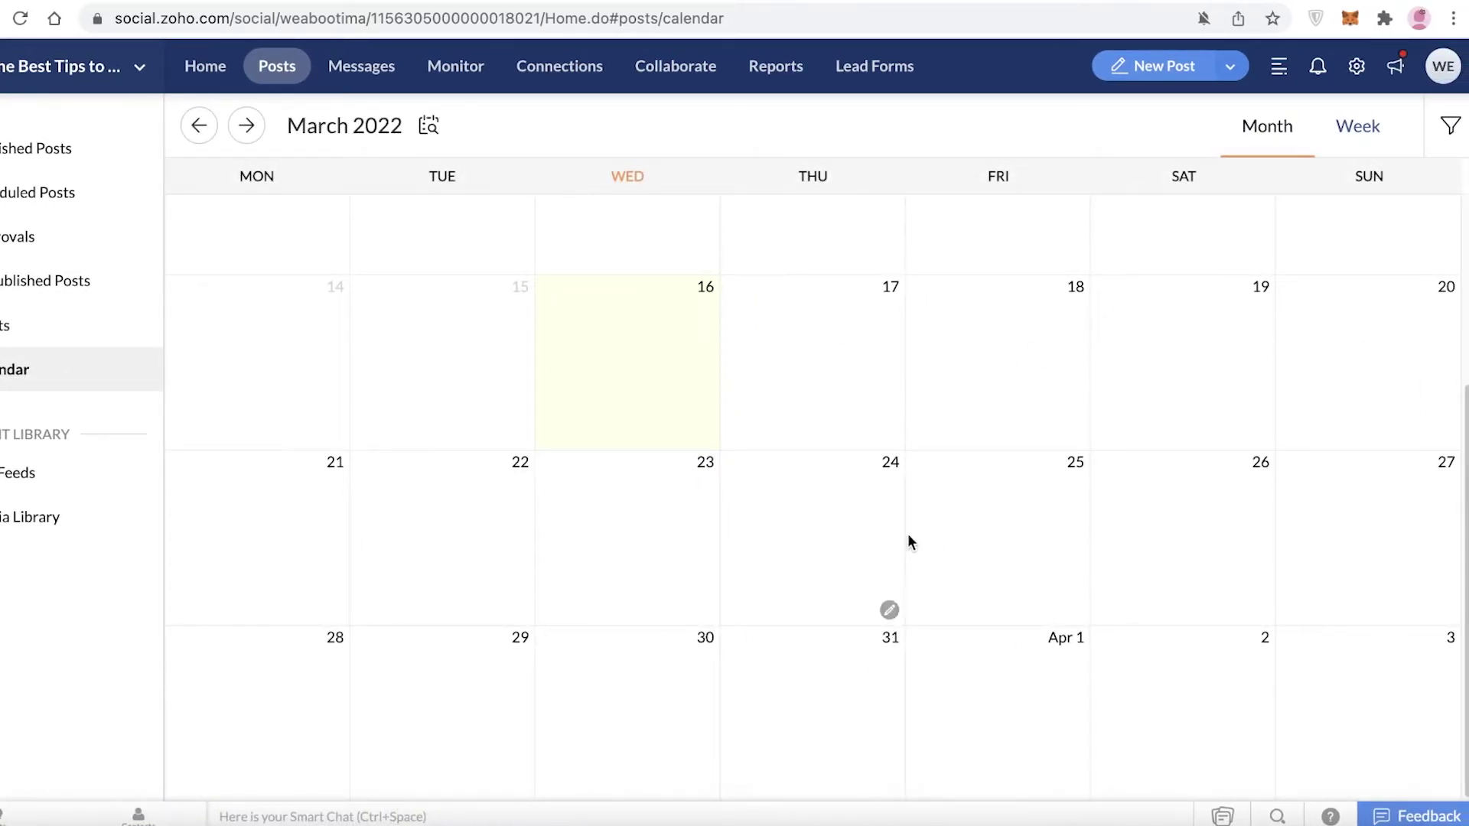
{"action": "left_click", "coordinate": [115, 200]}
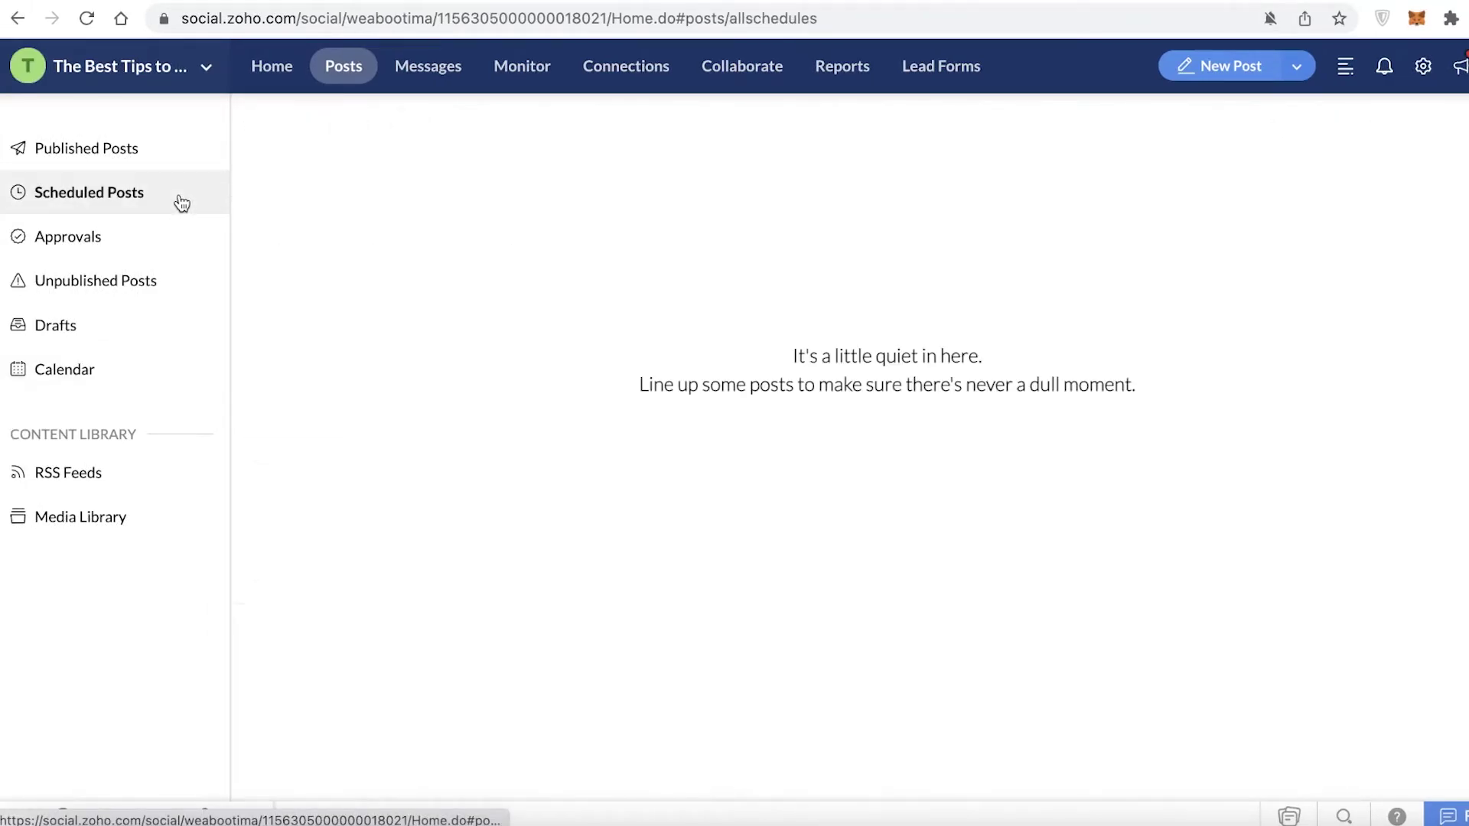
{"action": "left_click", "coordinate": [112, 379]}
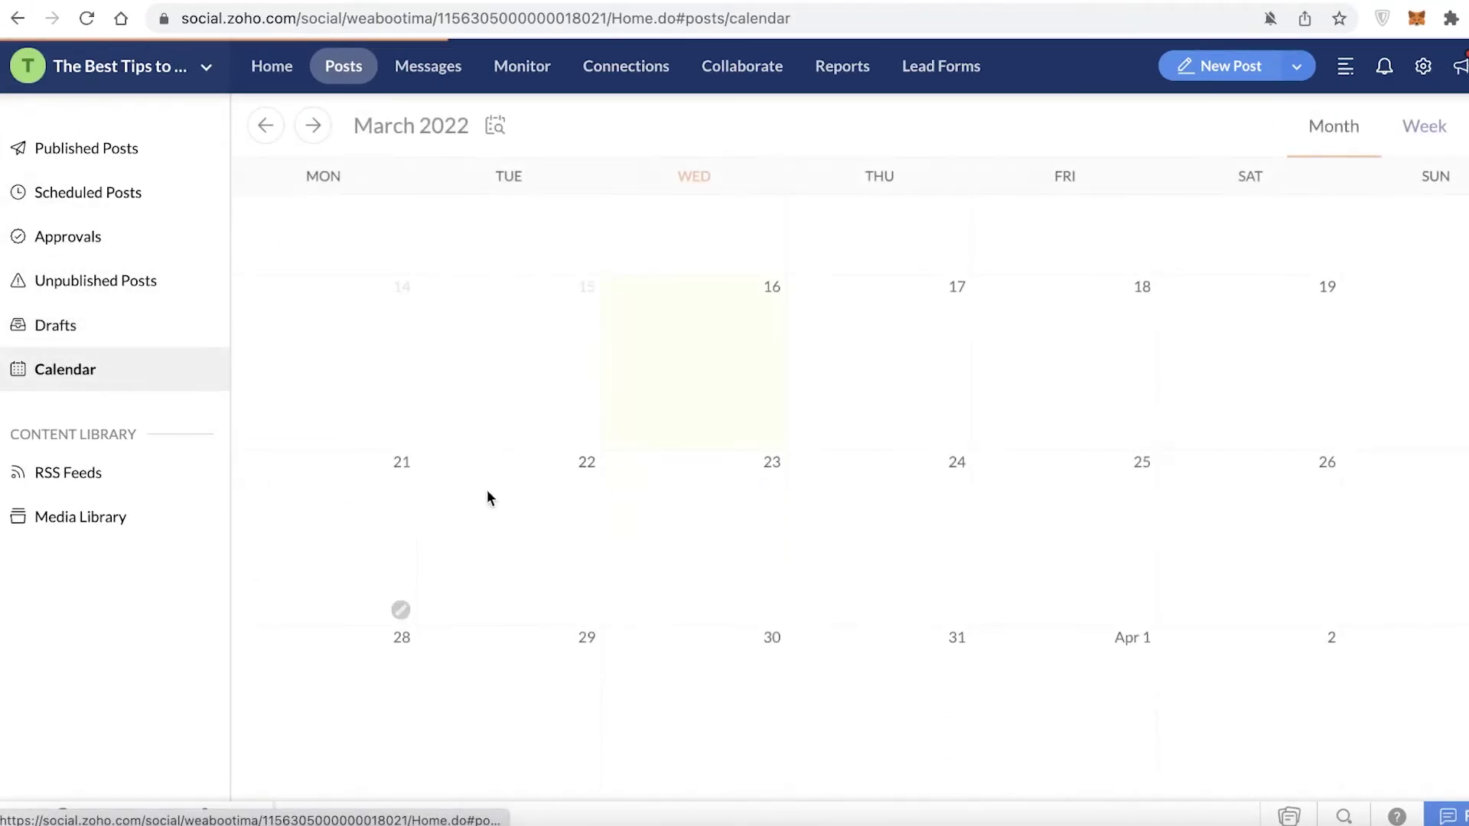
Schedule the 17 March post '5 Days till book lauch' for 07:23 AM
{"action": "left_click", "coordinate": [955, 436]}
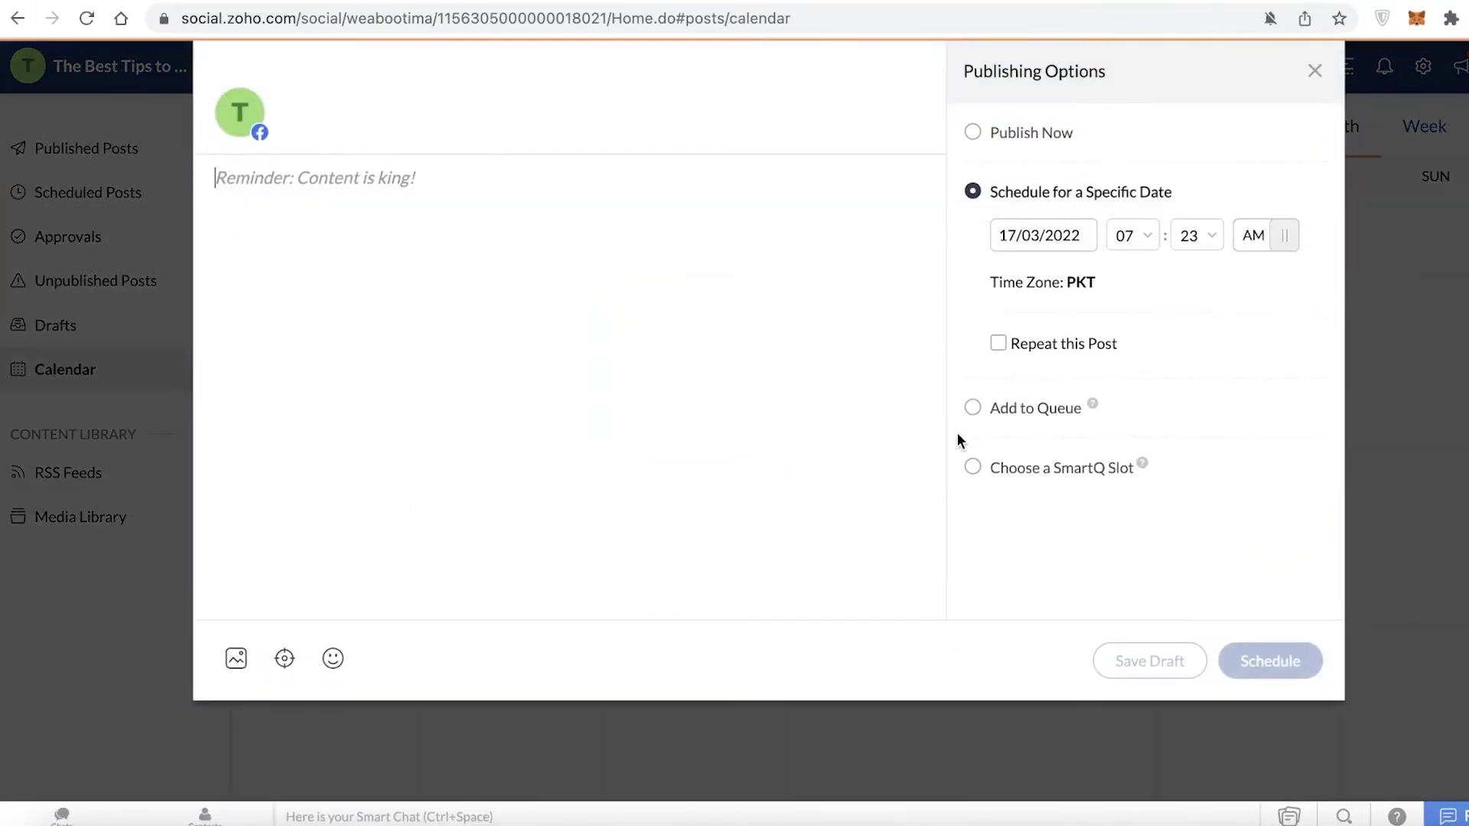
{"action": "type", "text": "5 Day"}
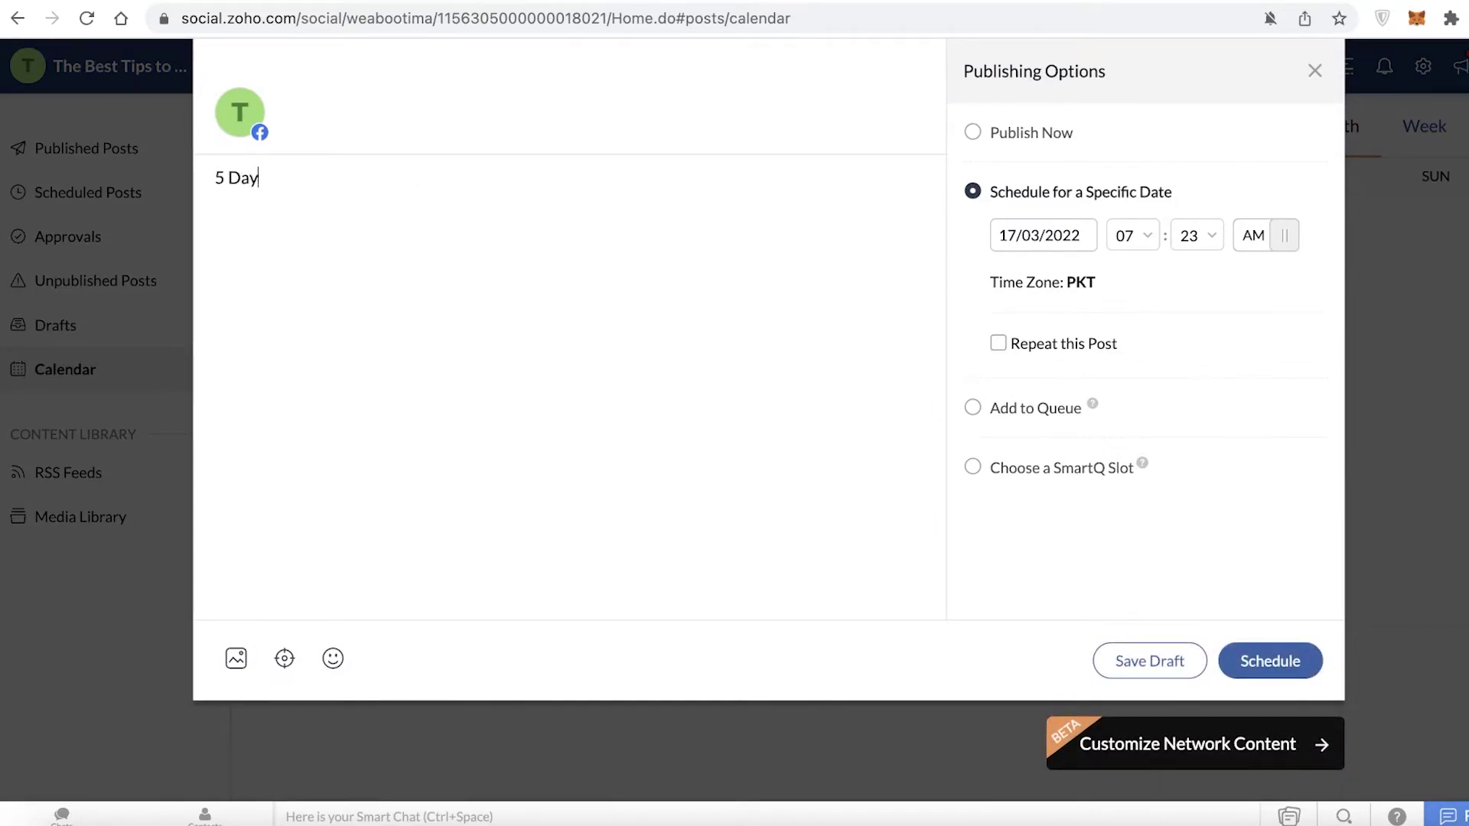
{"action": "type", "text": "s till book lauch"}
{"action": "left_click", "coordinate": [1259, 660]}
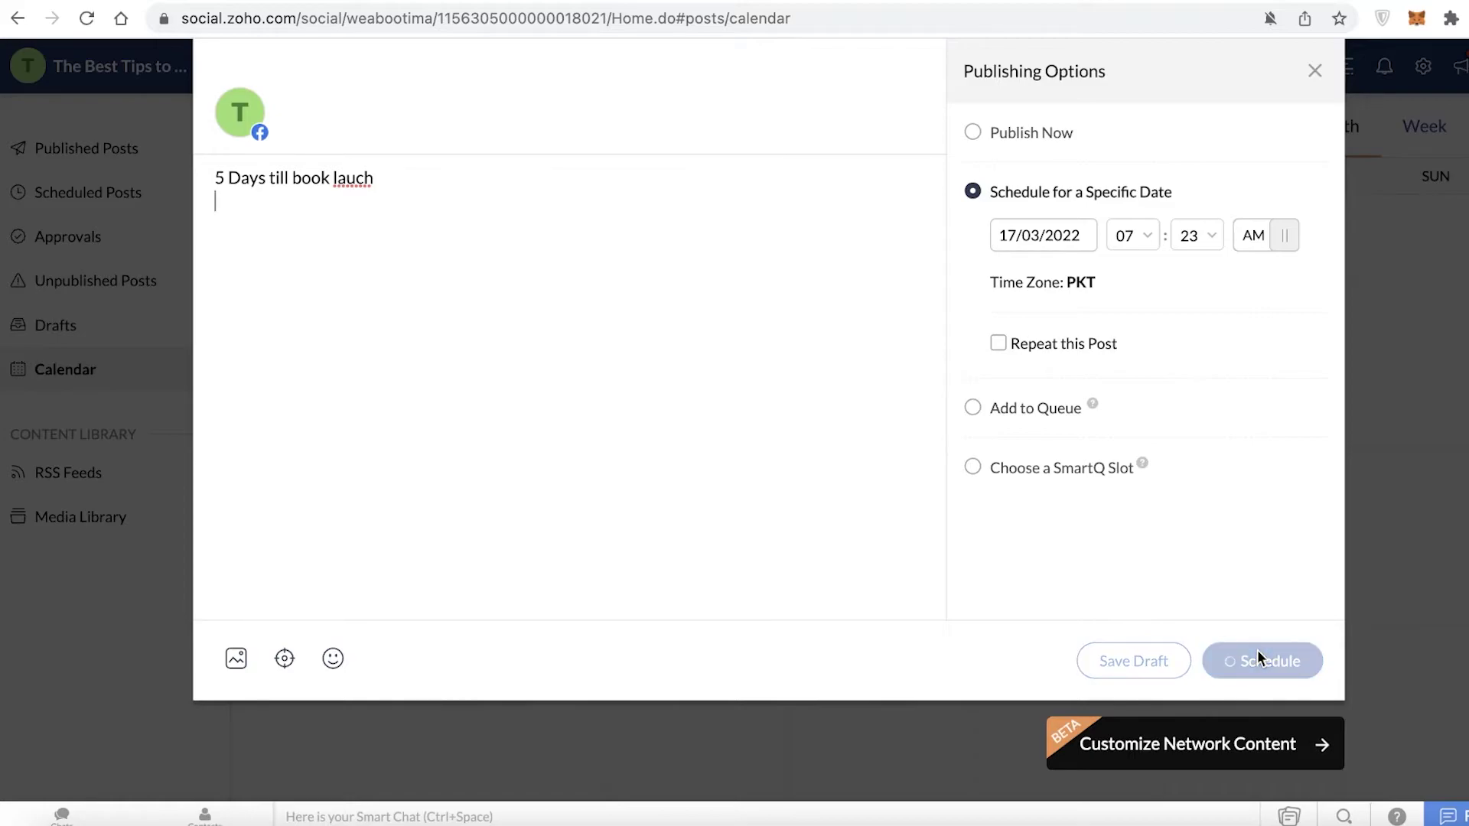
Schedule '4 Days till our BRAND NEW EXCLUSIVE DIET BOOK' for 18 March at 07:23 PM
{"action": "left_click", "coordinate": [1140, 435]}
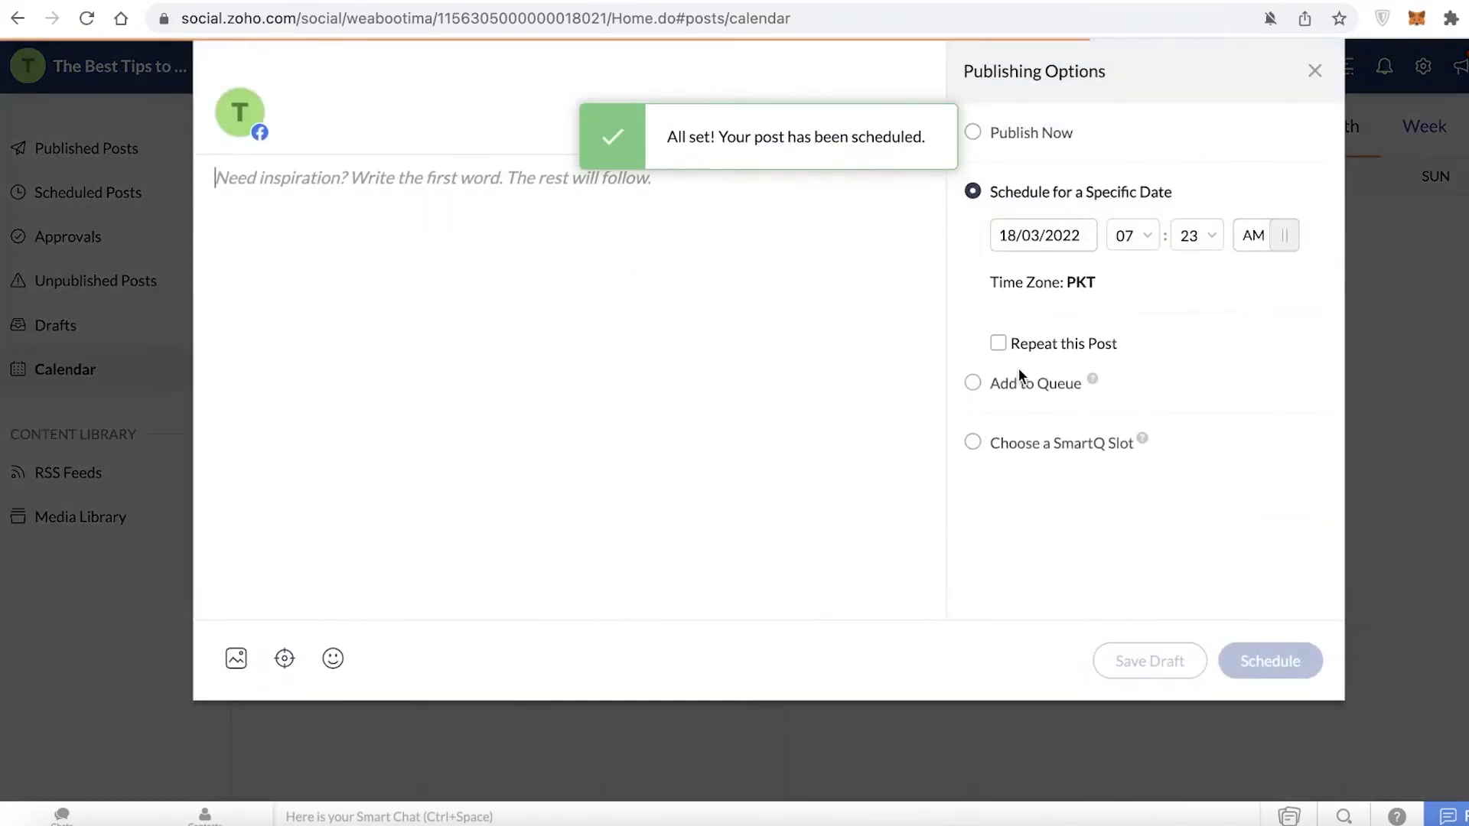
{"action": "type", "text": "4"}
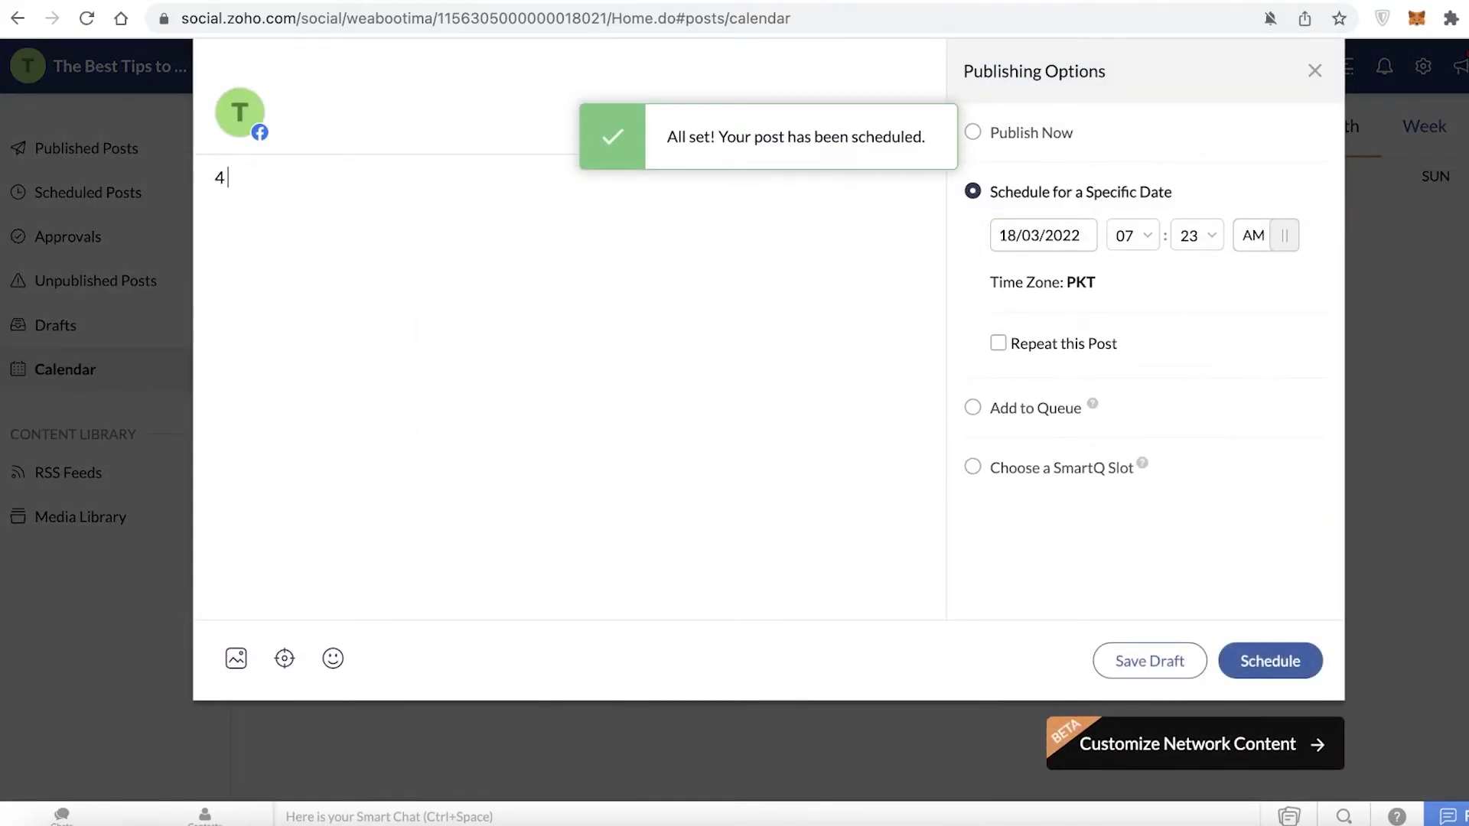
{"action": "type", "text": " Days till our BRAND"}
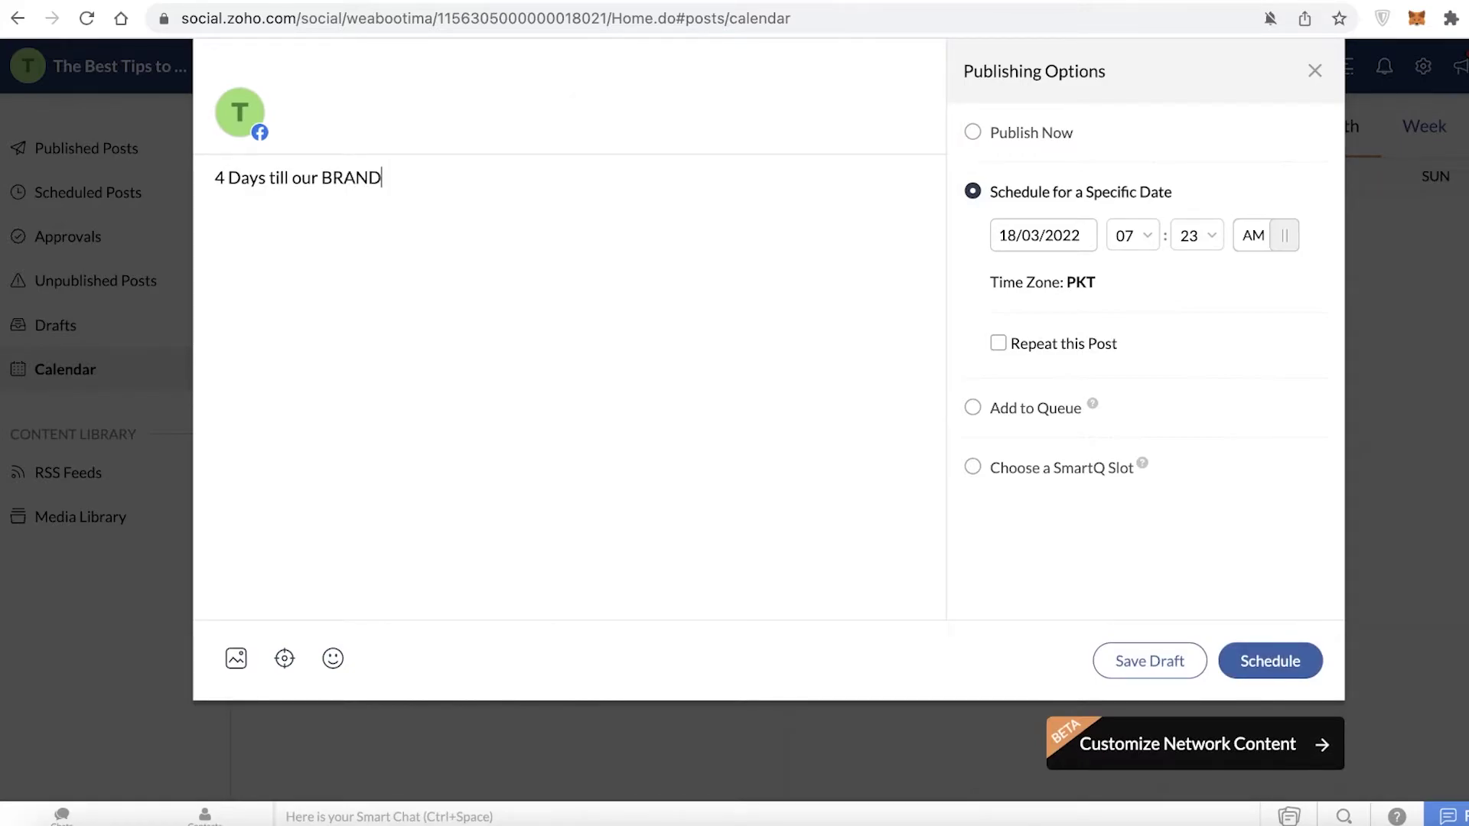
{"action": "type", "text": " NEW EXCL"}
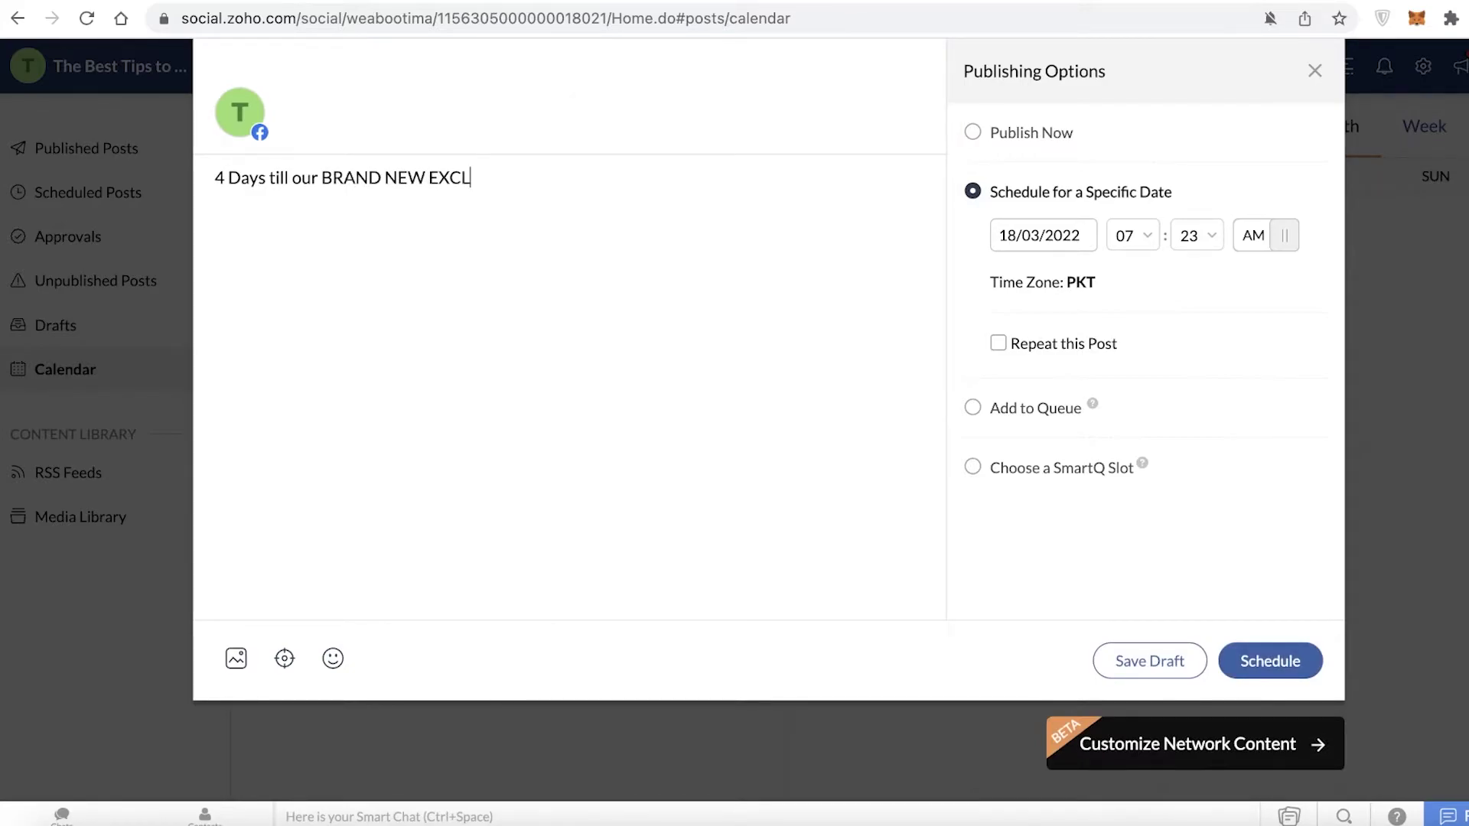
{"action": "type", "text": "USIVE DIET BOOK"}
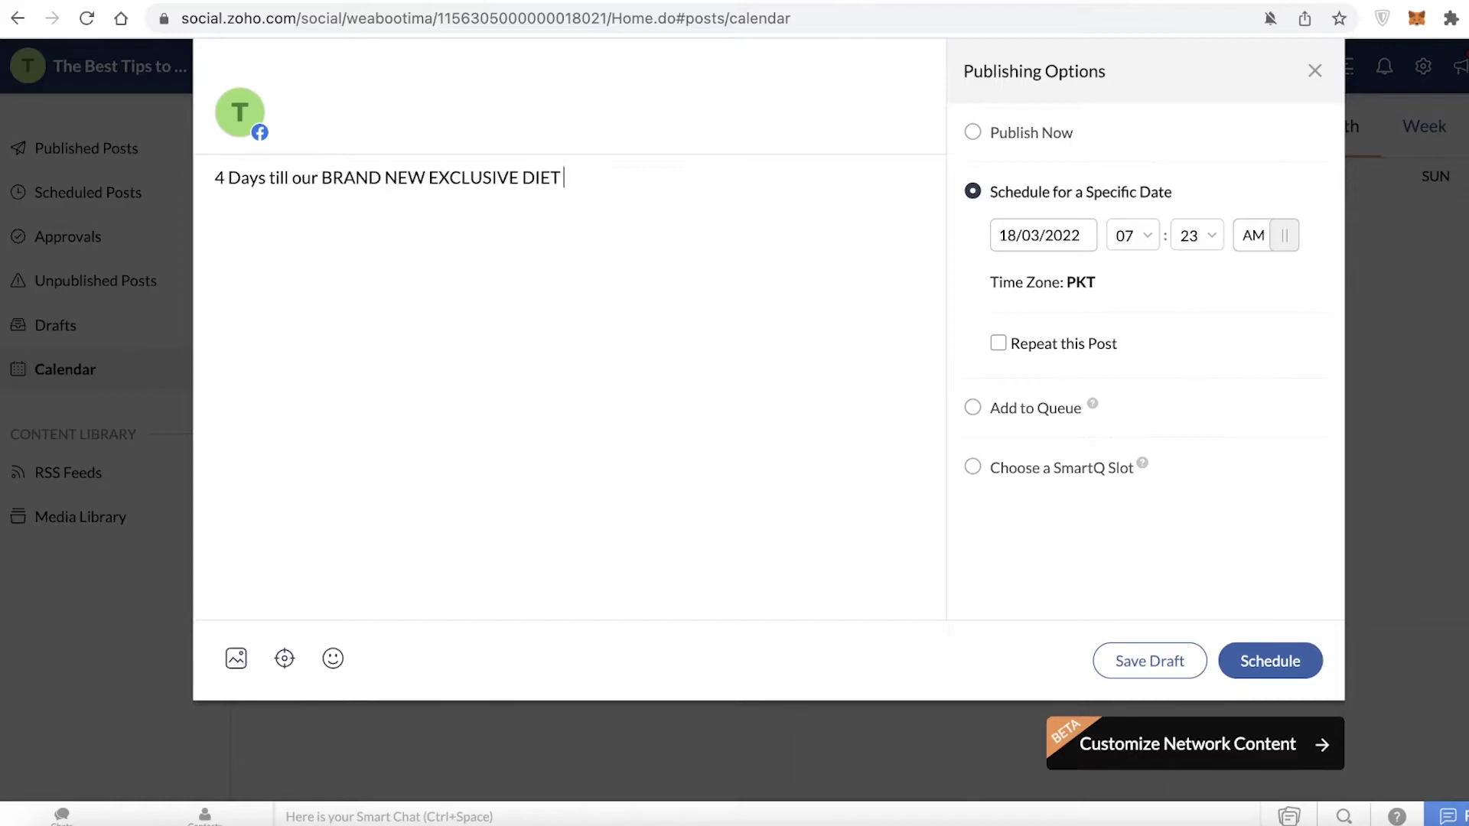
{"action": "left_click", "coordinate": [1069, 245]}
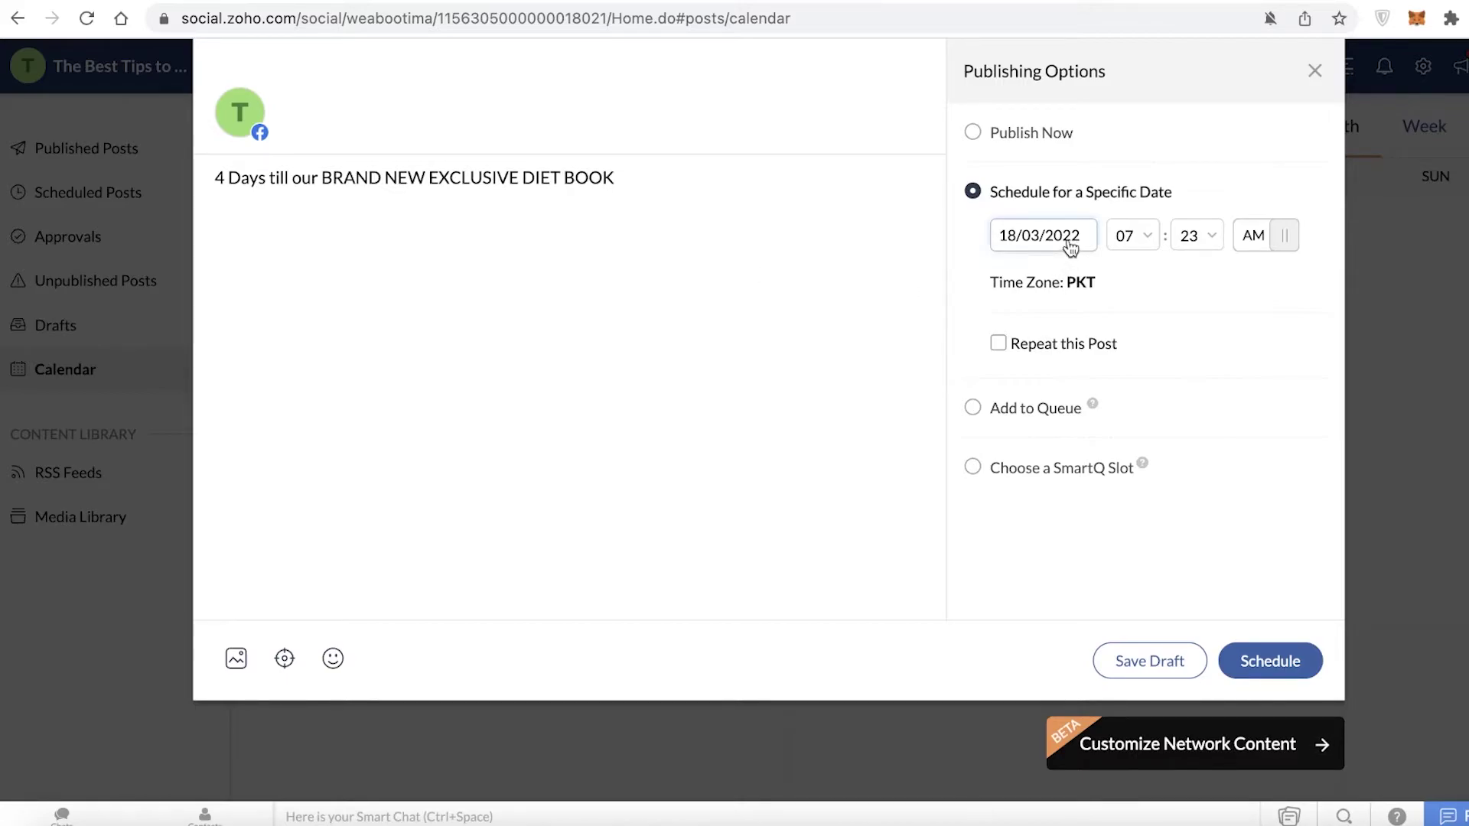
{"action": "left_click", "coordinate": [1154, 240]}
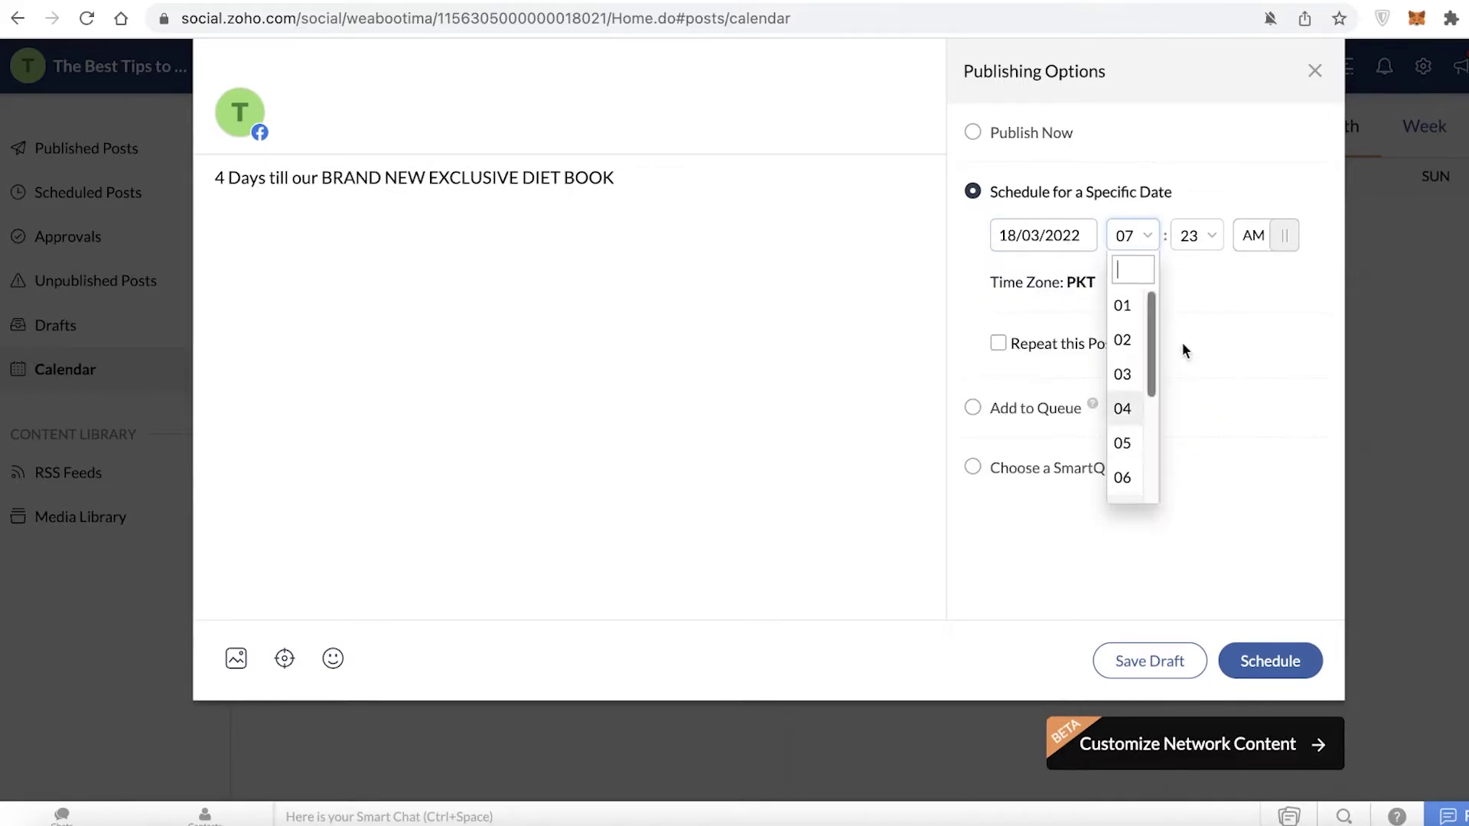
{"action": "left_click", "coordinate": [1264, 242]}
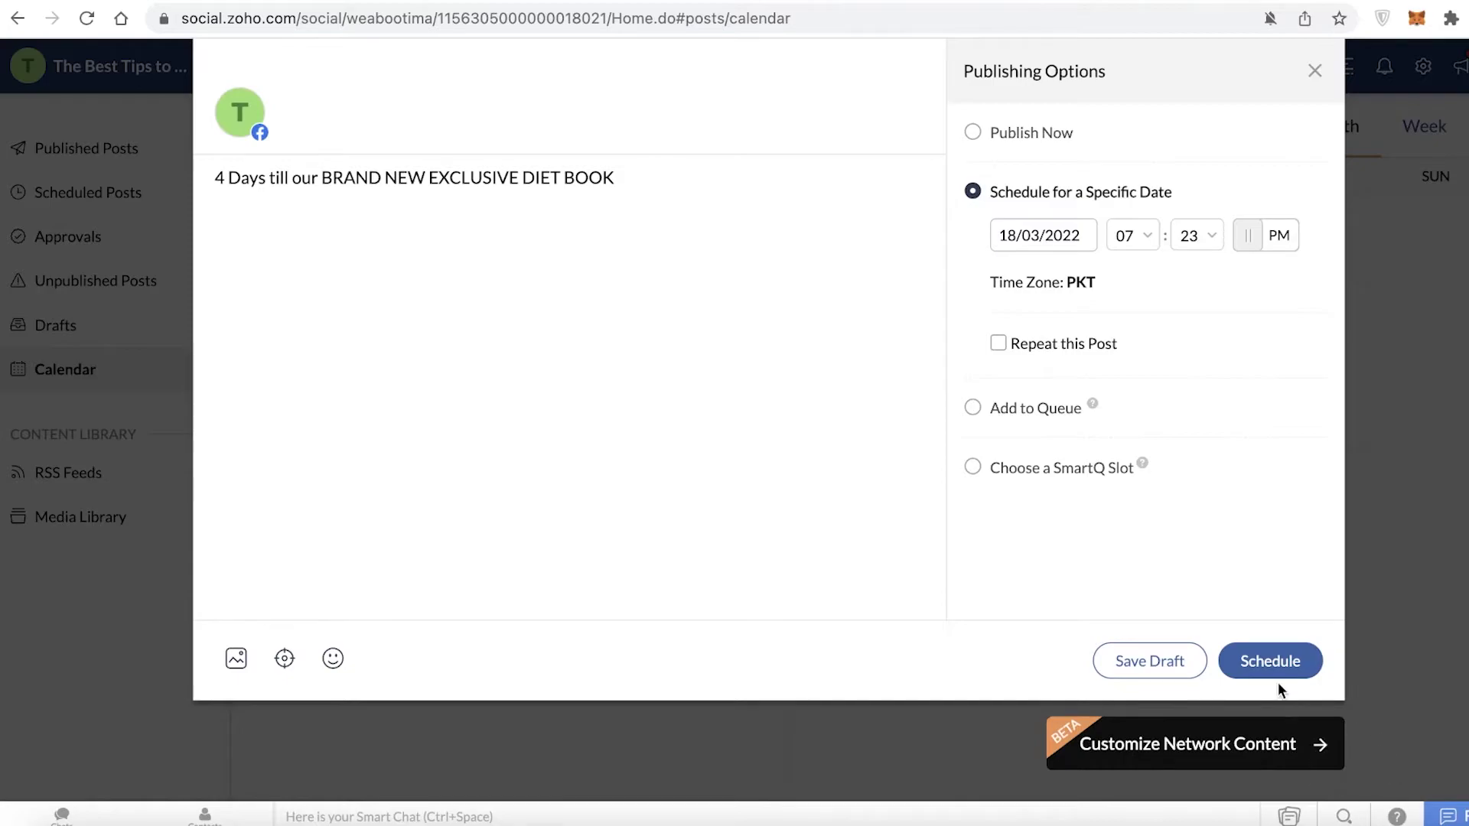
{"action": "left_click", "coordinate": [1272, 662]}
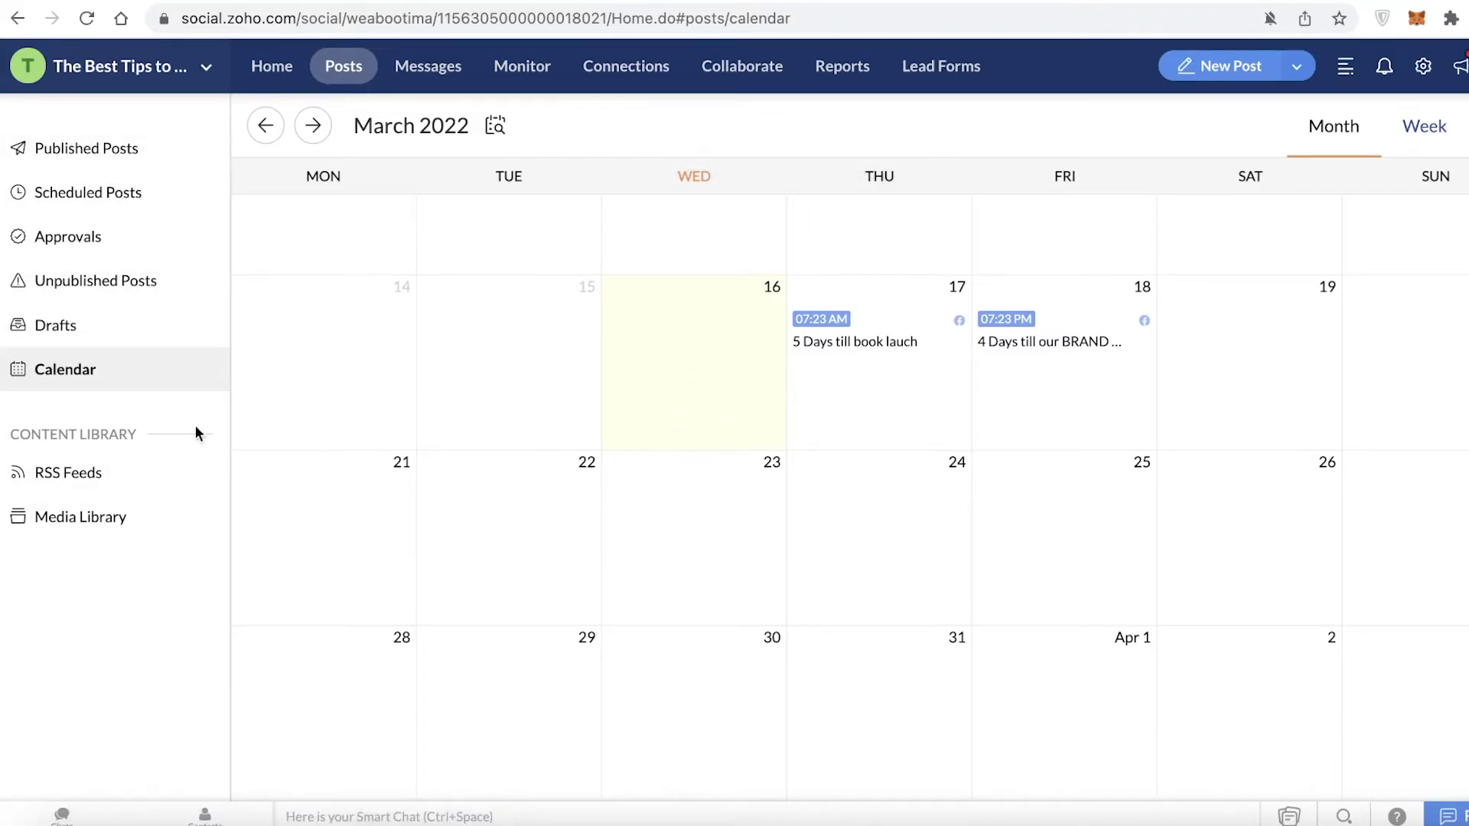
View Published Posts, try the new post's schedule options, then discard the empty post
{"action": "left_click", "coordinate": [122, 147]}
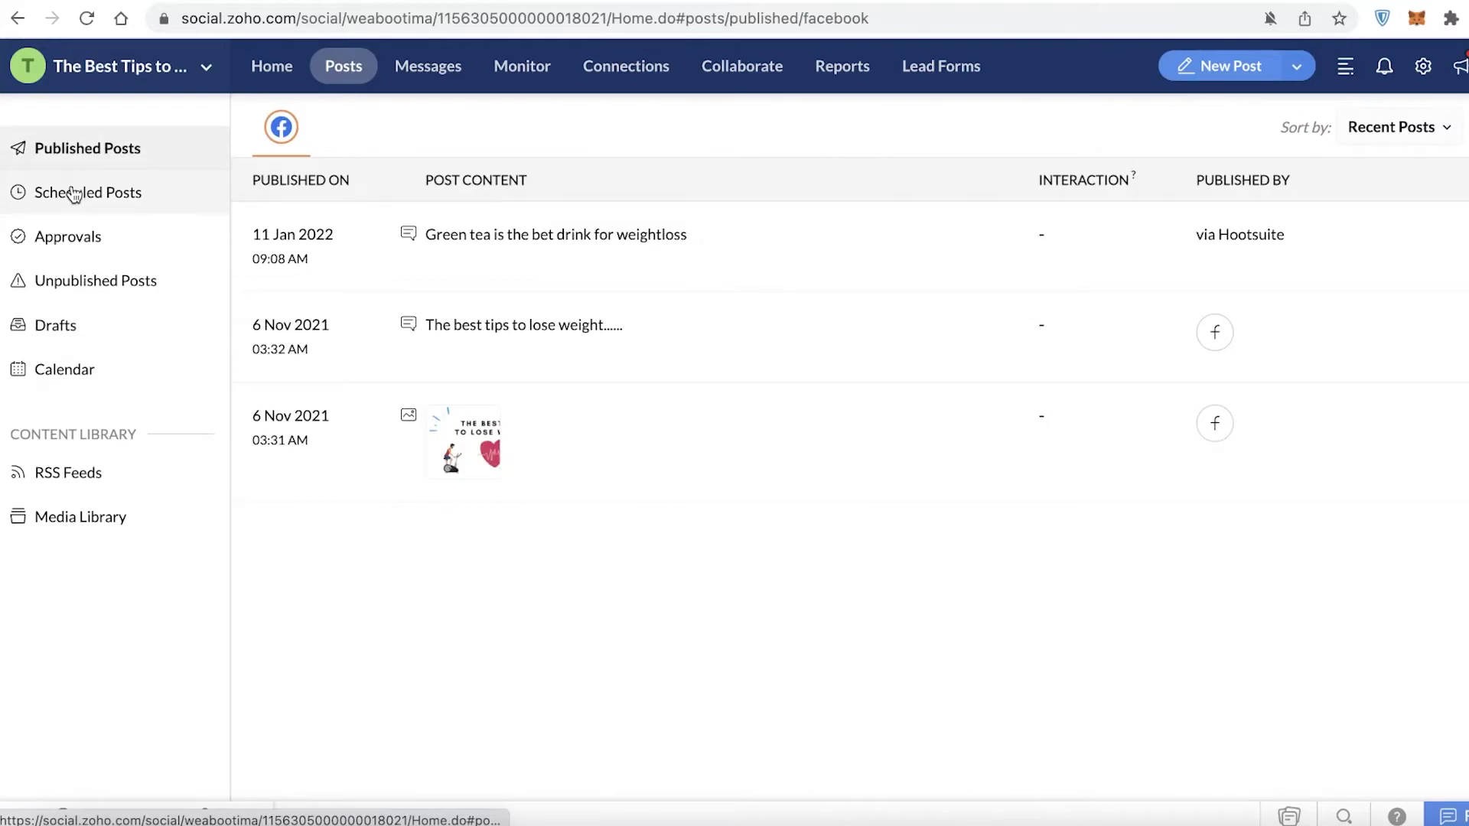
{"action": "left_click", "coordinate": [1202, 60]}
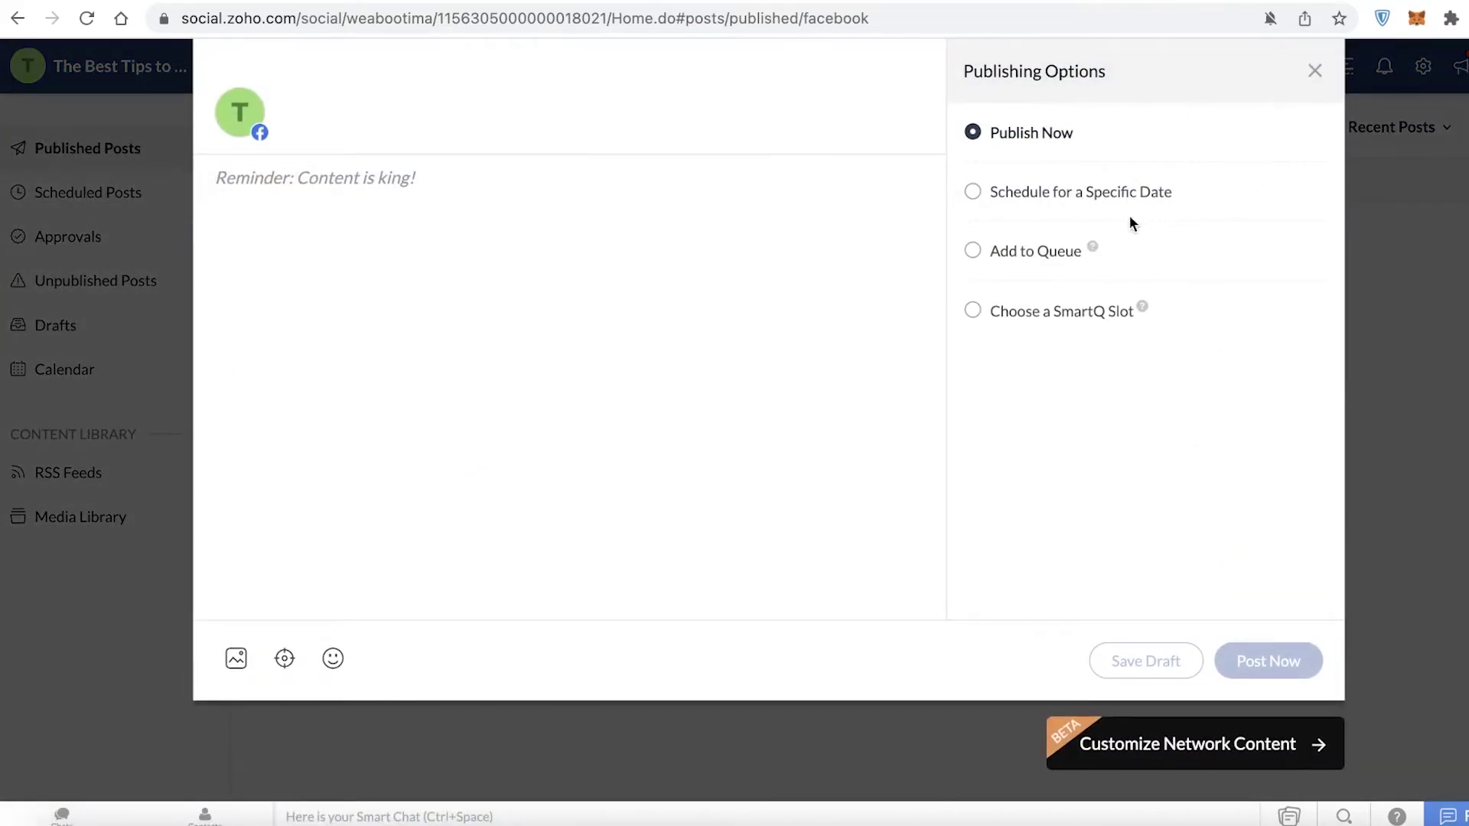
{"action": "left_click", "coordinate": [997, 198]}
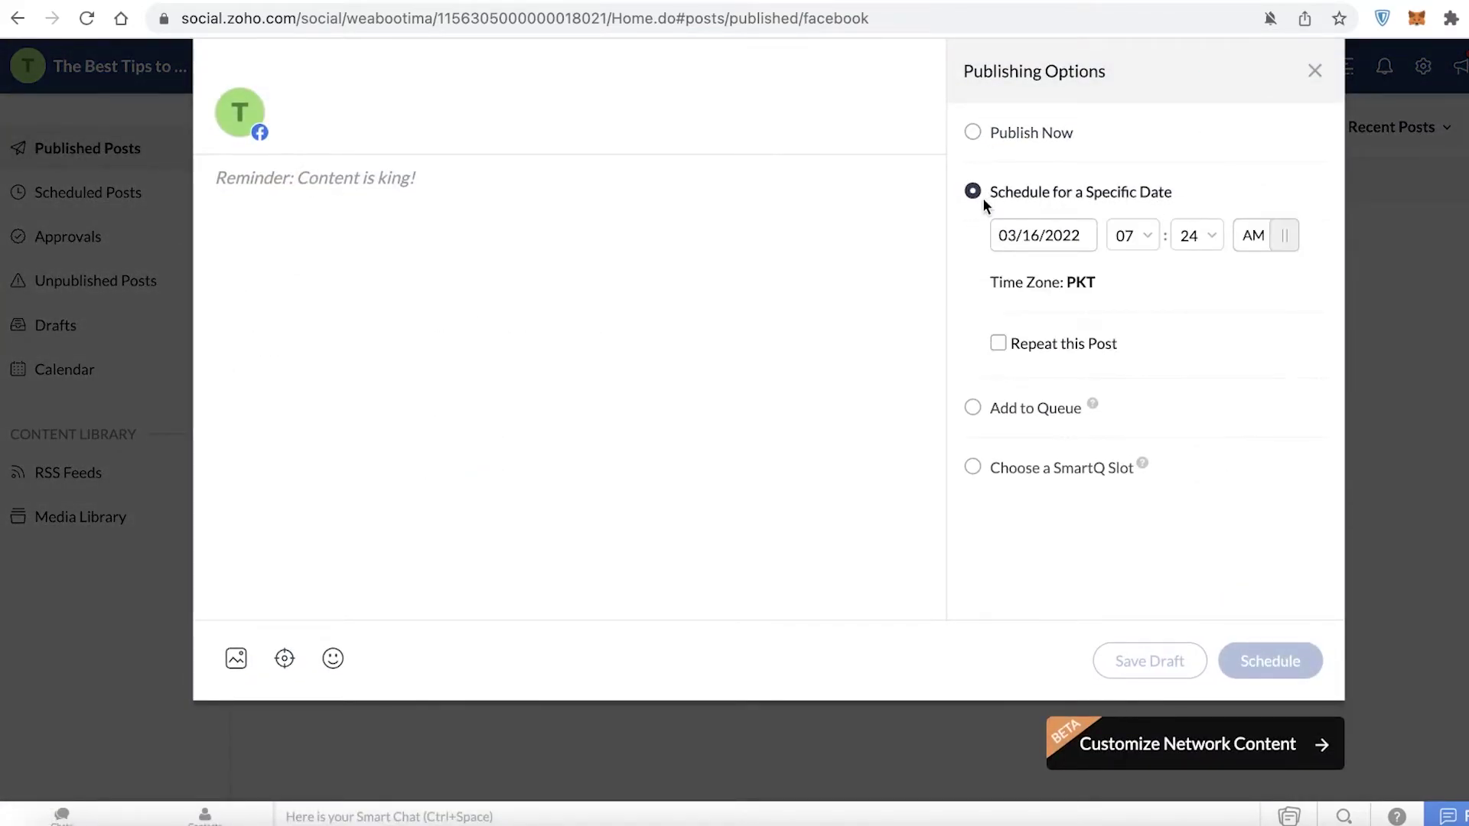
{"action": "left_click", "coordinate": [996, 136]}
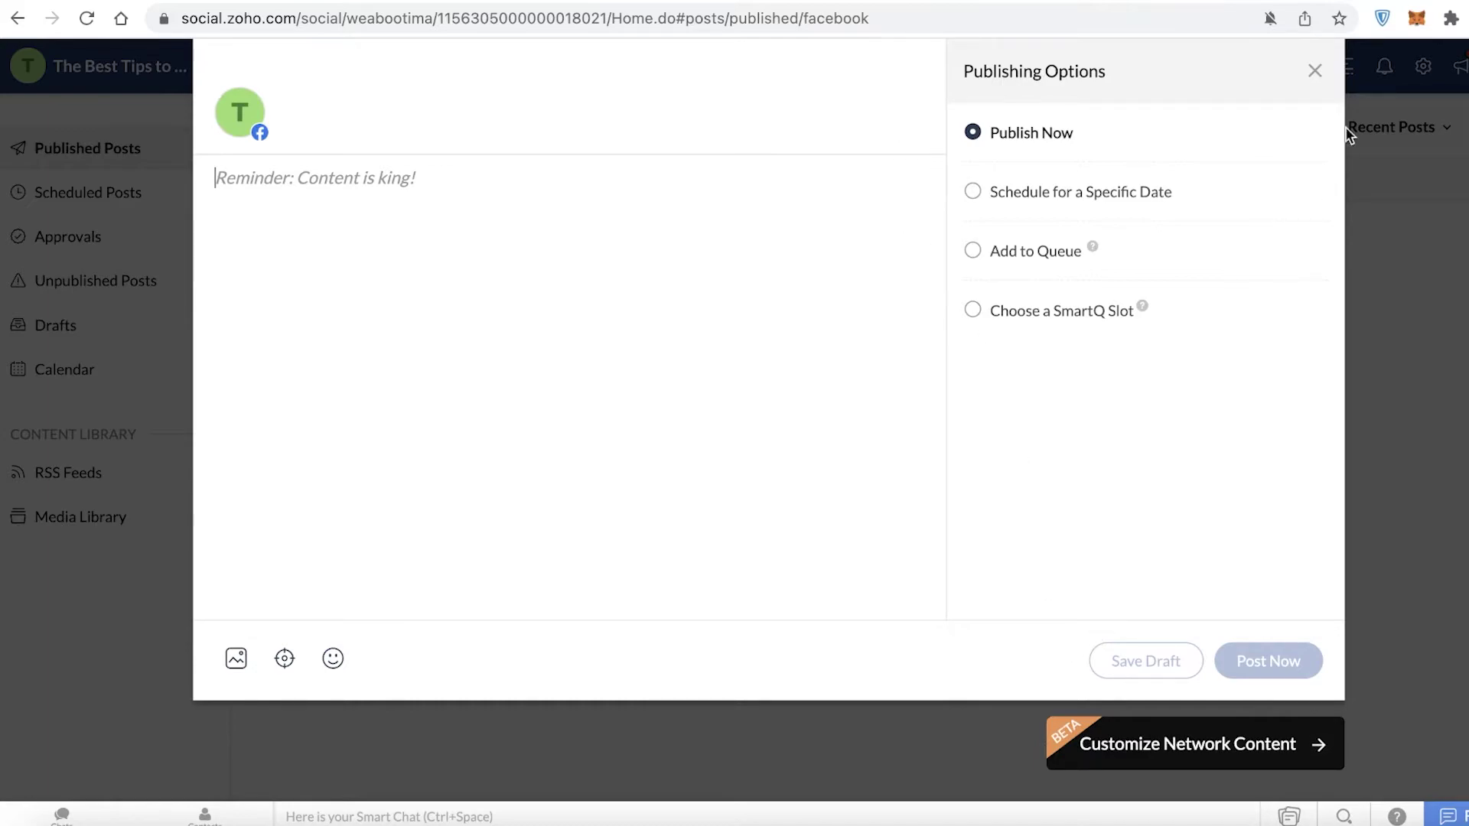
{"action": "left_click", "coordinate": [1313, 73]}
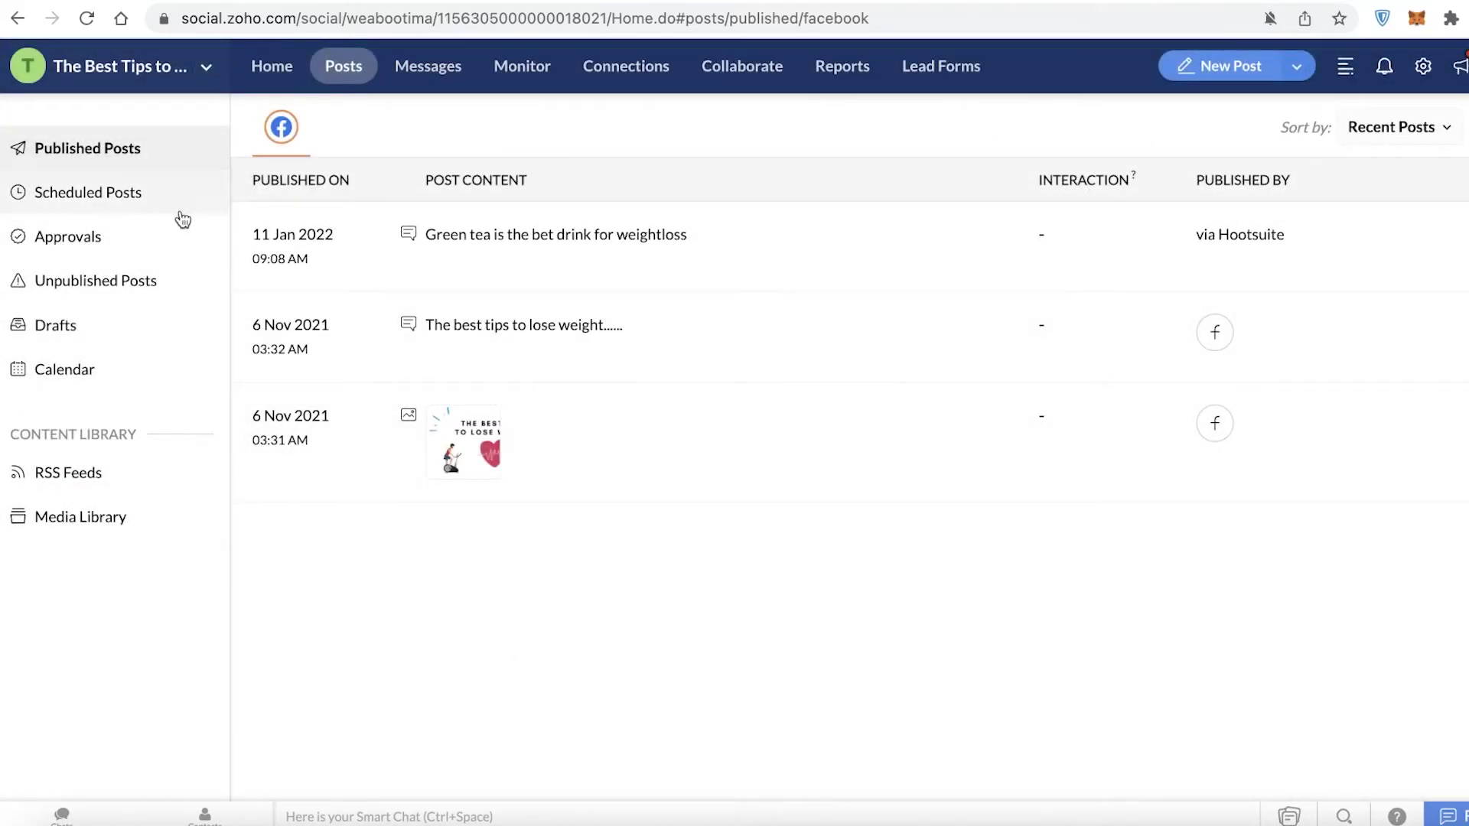
Switch to the empty Facebook Messages inbox
{"action": "left_click", "coordinate": [463, 78]}
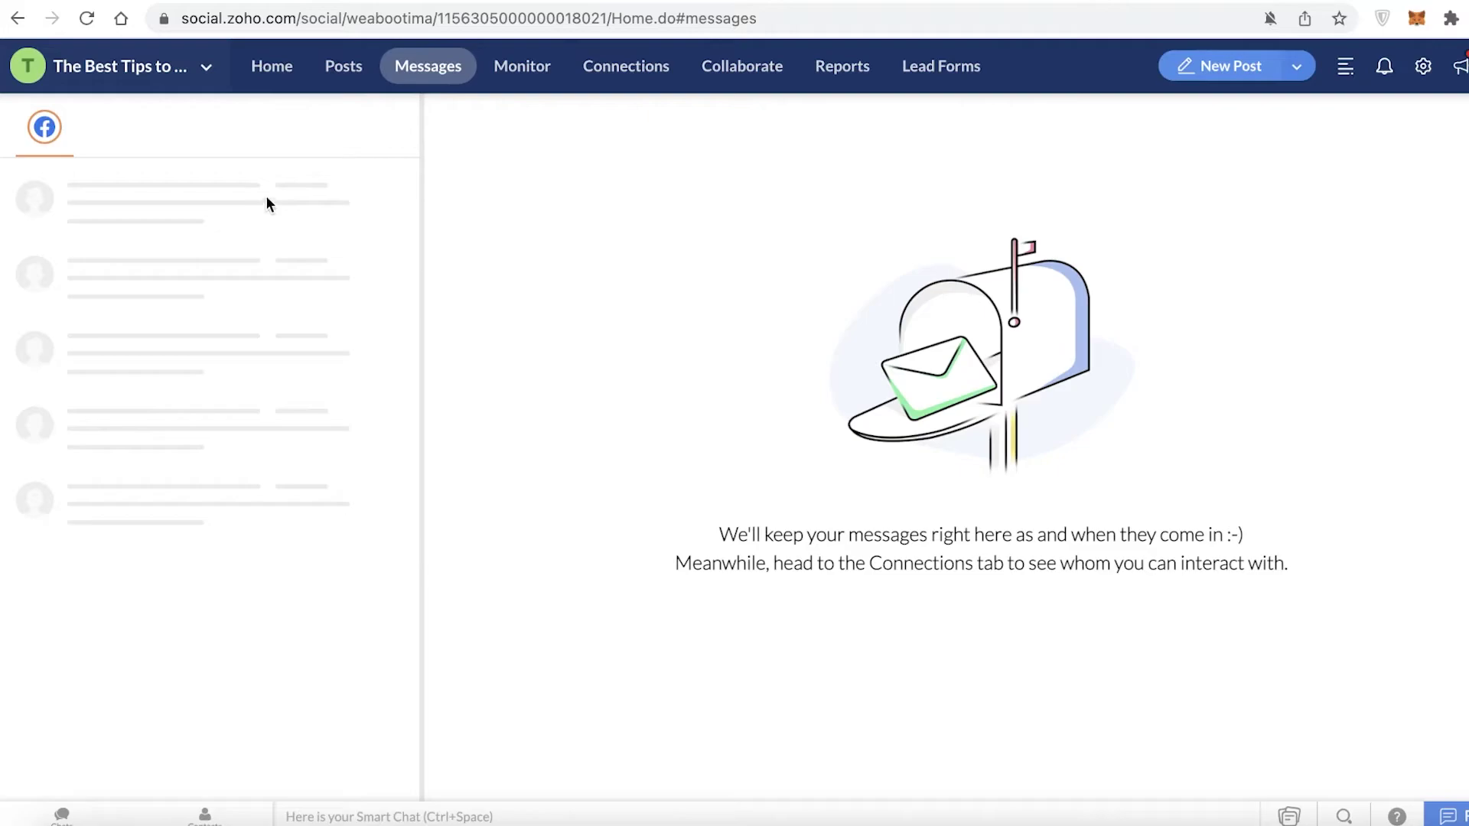
Open the Monitor dashboard and step through its introductory tour
{"action": "left_click", "coordinate": [540, 75]}
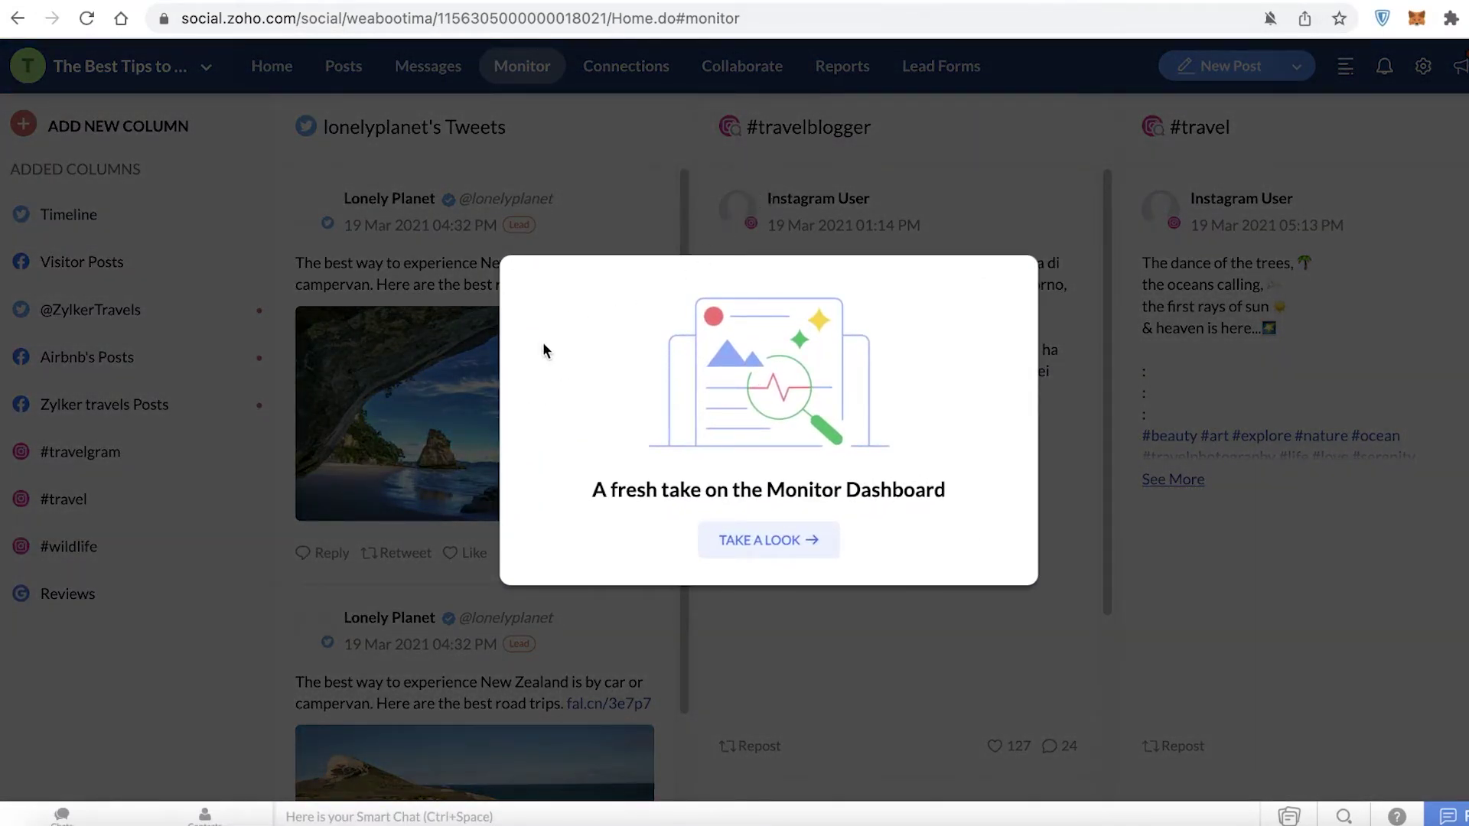
{"action": "left_click", "coordinate": [750, 539]}
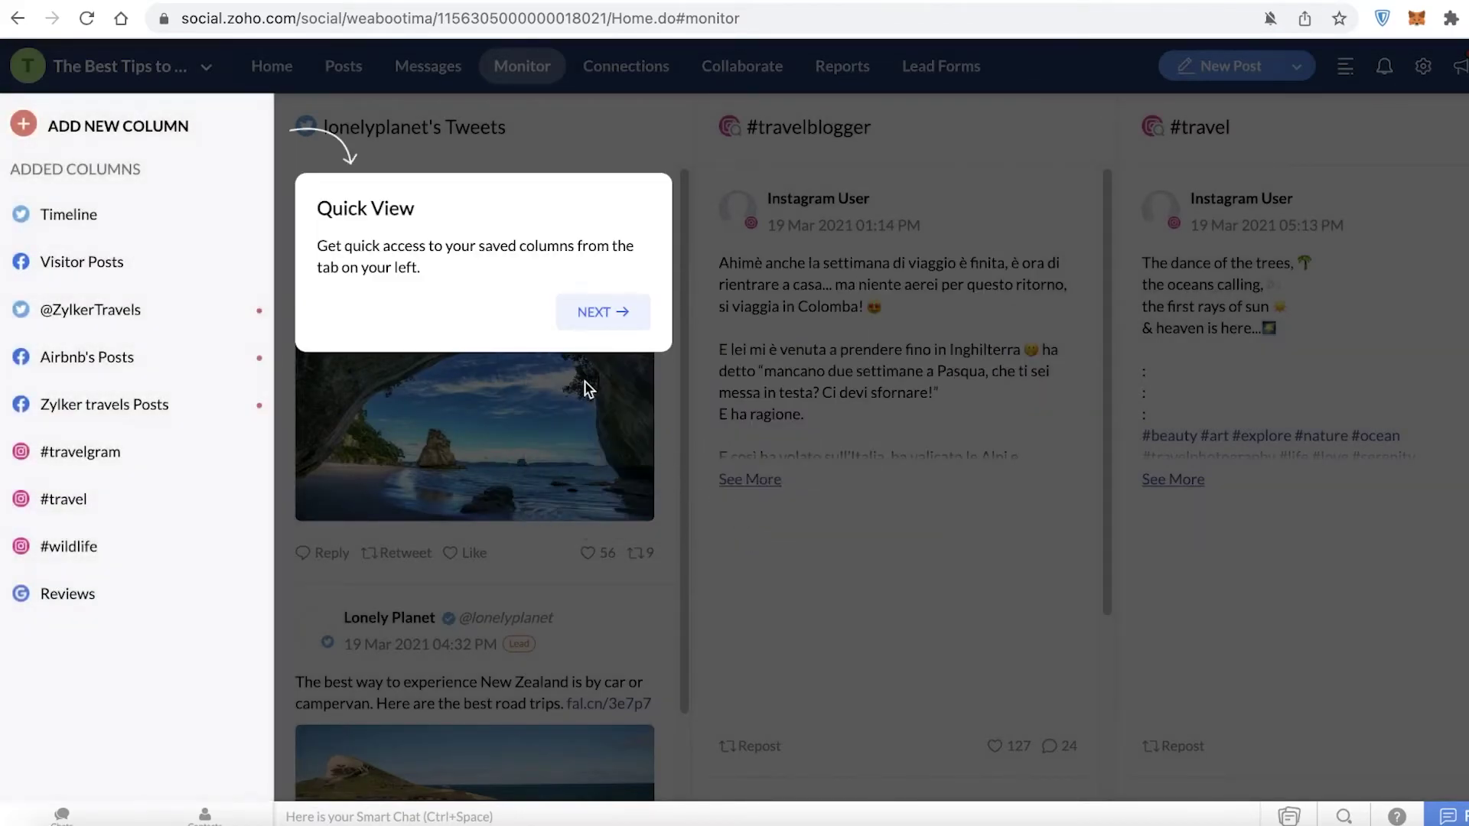
{"action": "left_click", "coordinate": [577, 320]}
{"action": "left_click", "coordinate": [611, 484]}
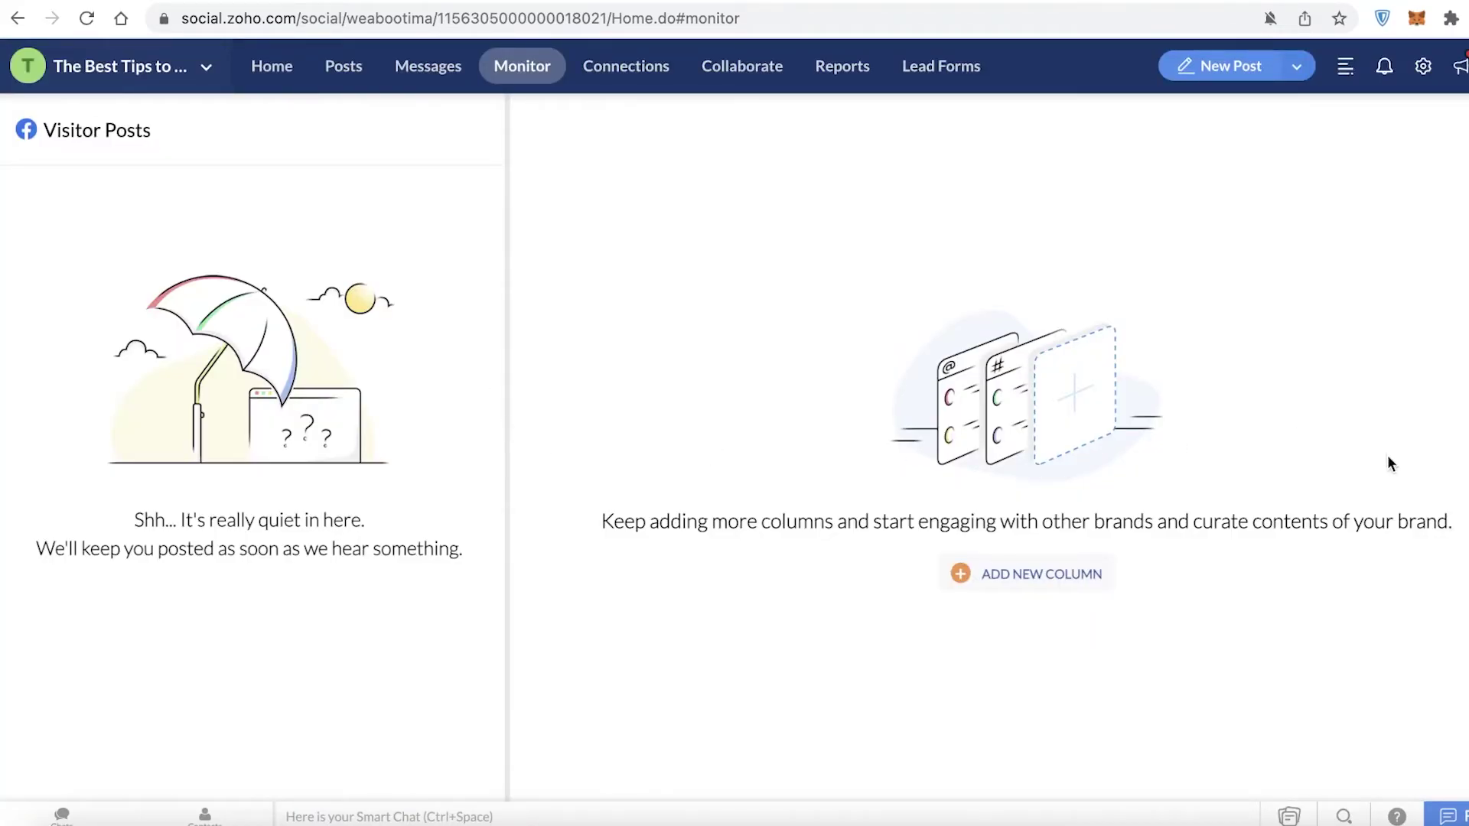
Add a Mentions column beside Visitor Posts, then go to Connections
{"action": "left_click", "coordinate": [1038, 576]}
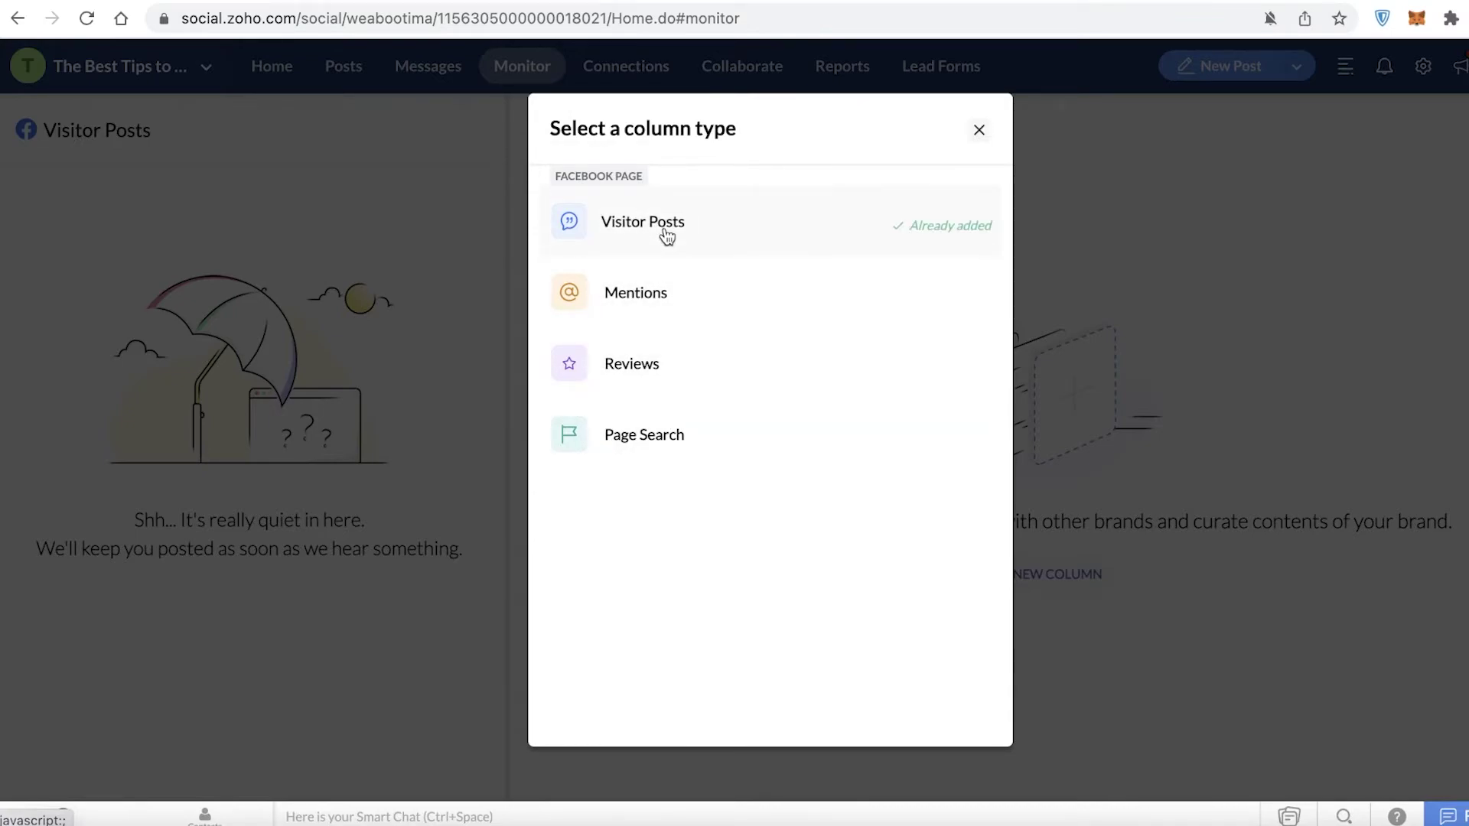
{"action": "left_click", "coordinate": [667, 290]}
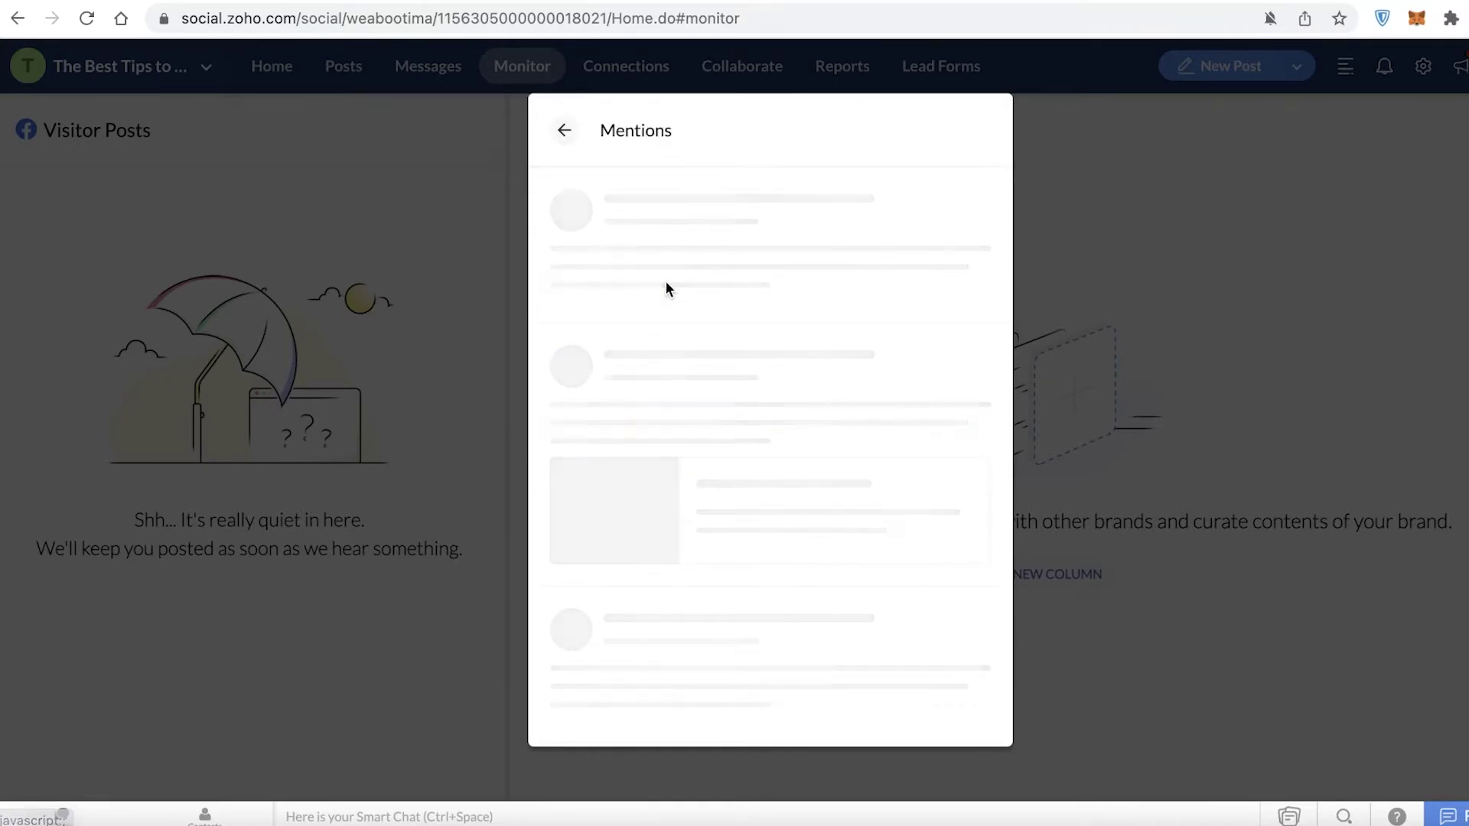
{"action": "left_click", "coordinate": [969, 706]}
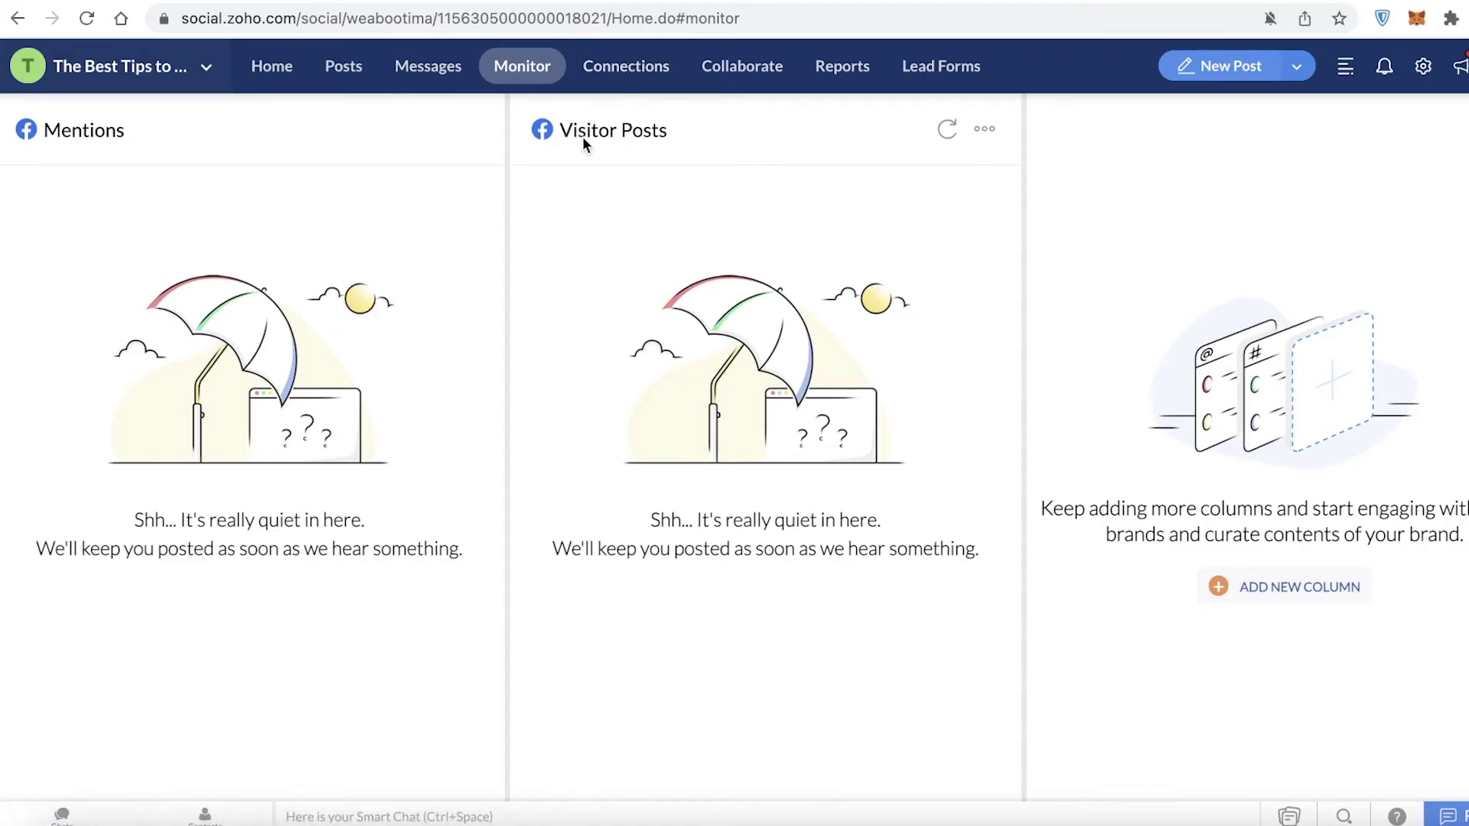
{"action": "left_click", "coordinate": [620, 75]}
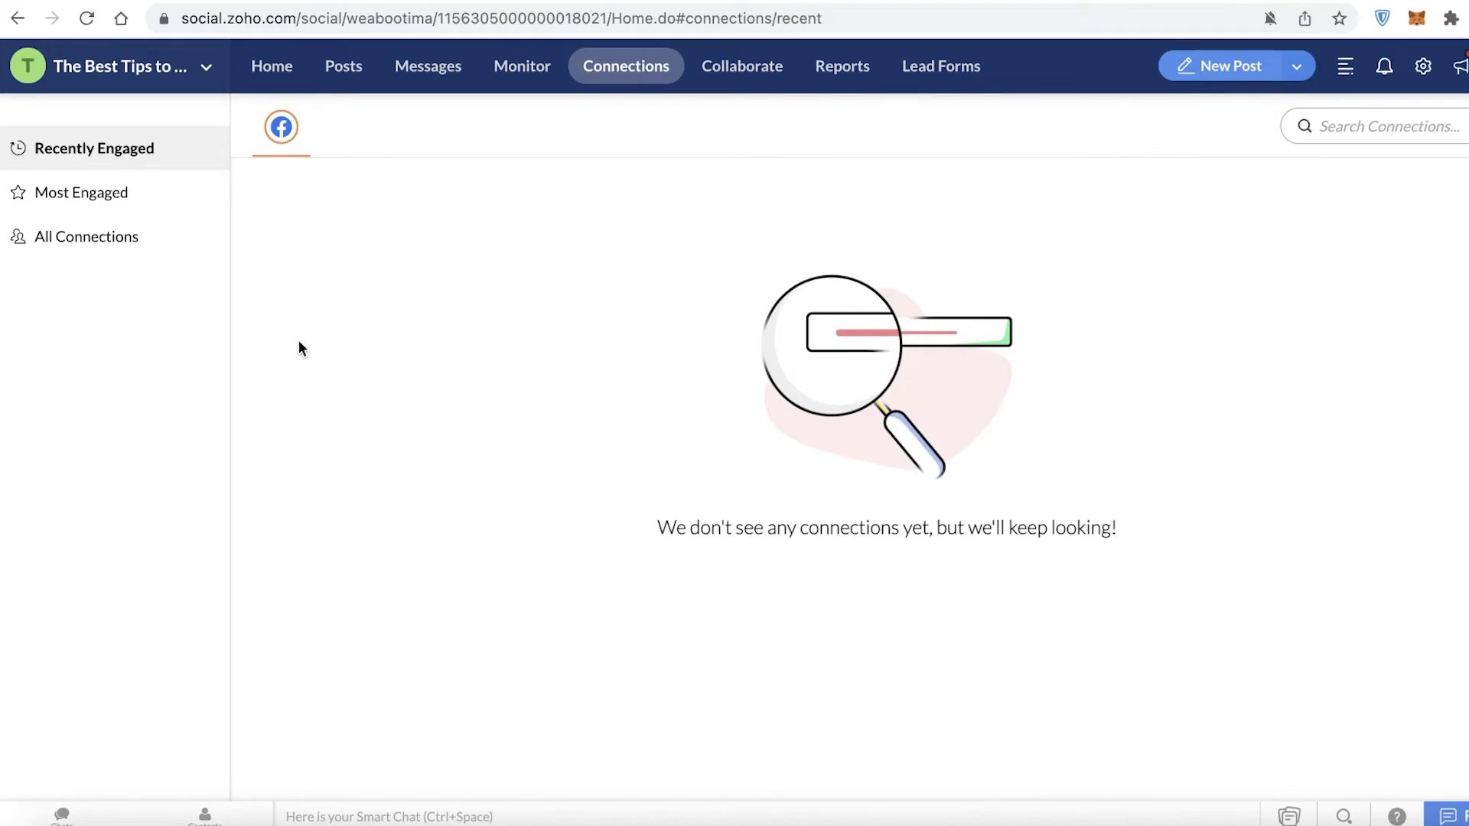
Browse Most Engaged, Recently Engaged and All Connections lists, then go to Collaborate
{"action": "left_click", "coordinate": [114, 194]}
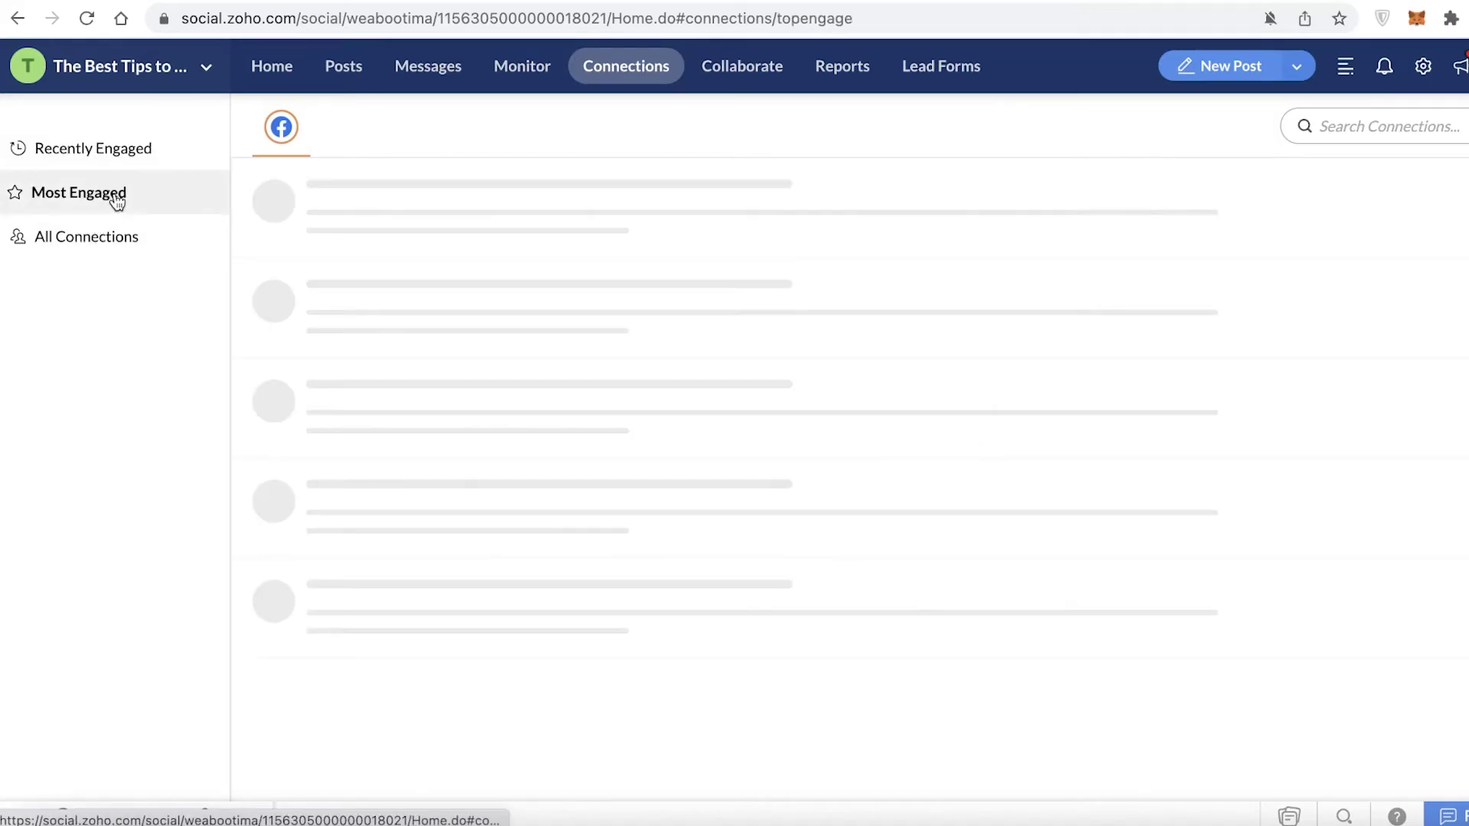
{"action": "left_click", "coordinate": [130, 155]}
{"action": "left_click", "coordinate": [134, 238]}
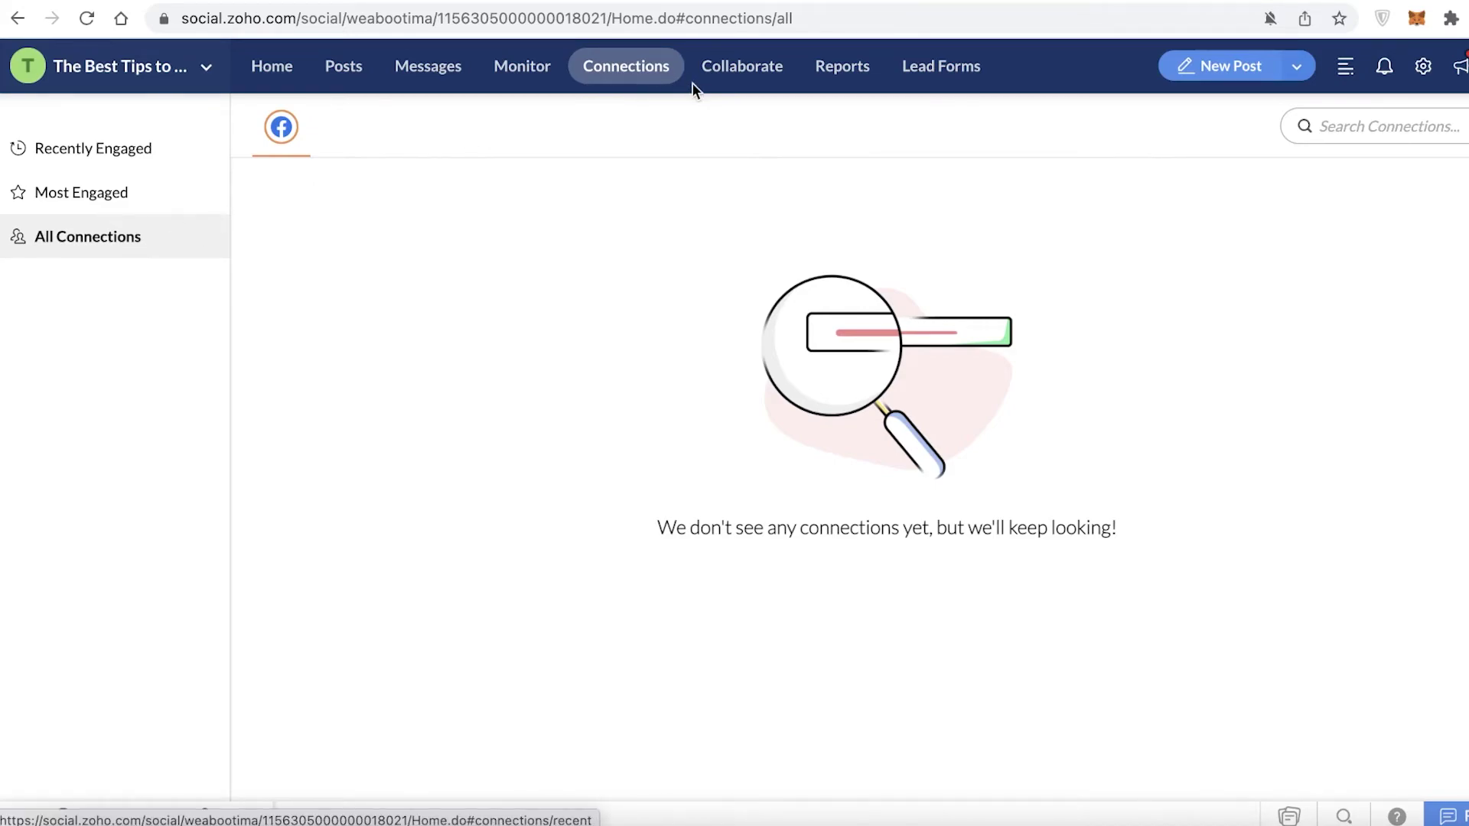
{"action": "left_click", "coordinate": [741, 83]}
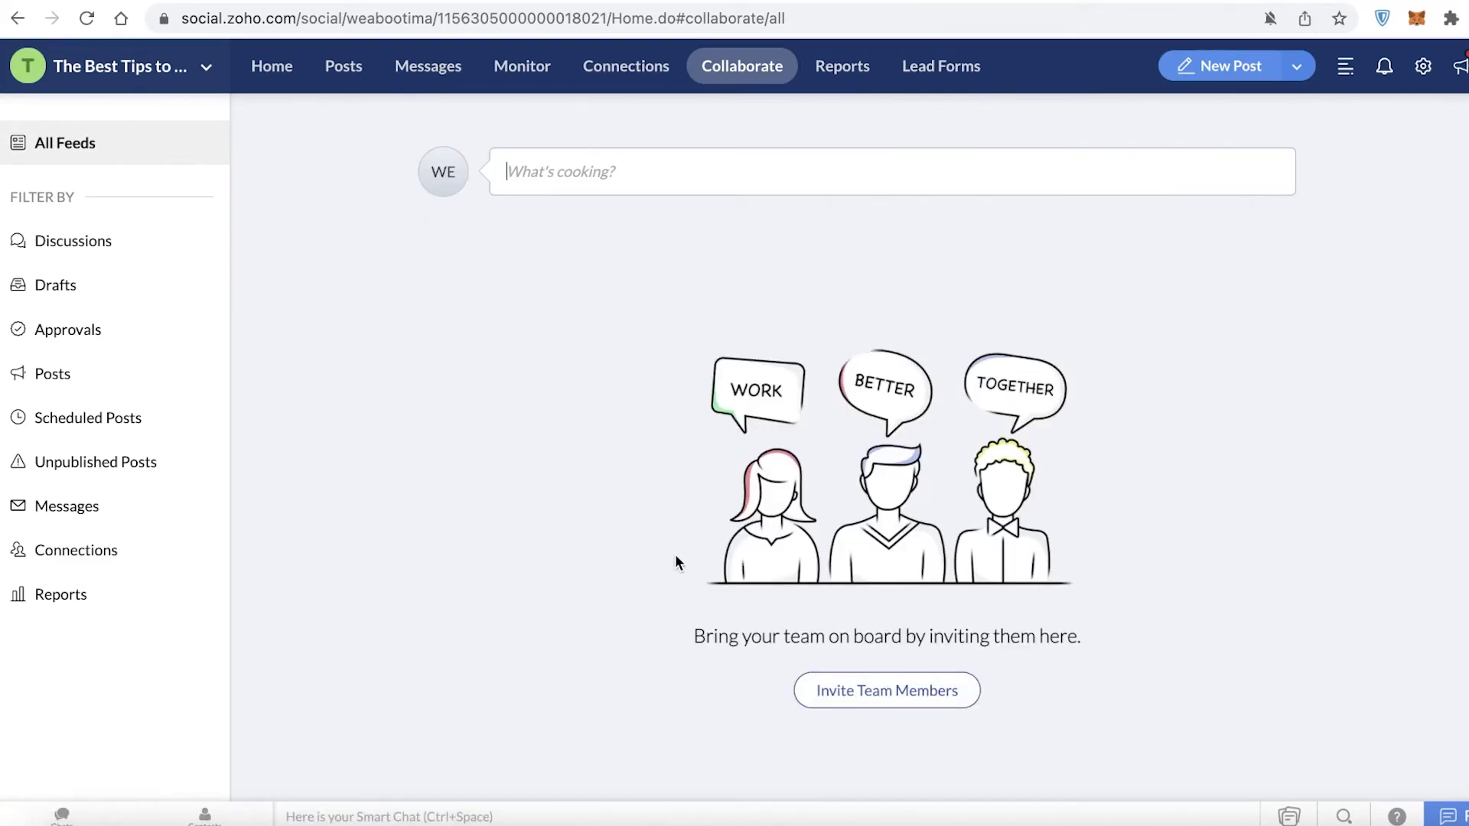
Filter the Collaborate feed by Discussions, Connections, Messages and Scheduled Posts, then open Reports
{"action": "left_click", "coordinate": [121, 244]}
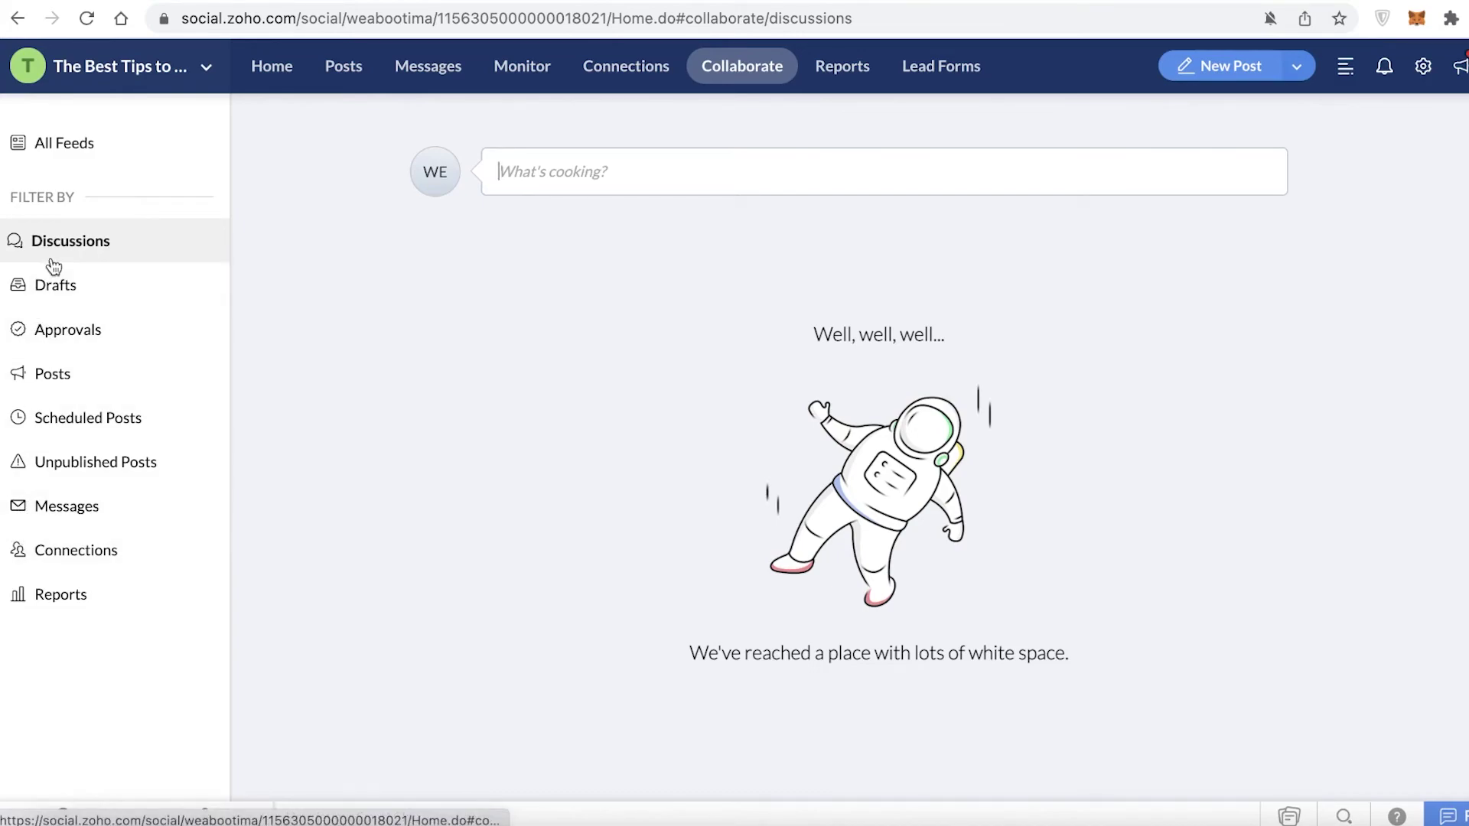
{"action": "left_click", "coordinate": [59, 561]}
{"action": "left_click", "coordinate": [46, 514]}
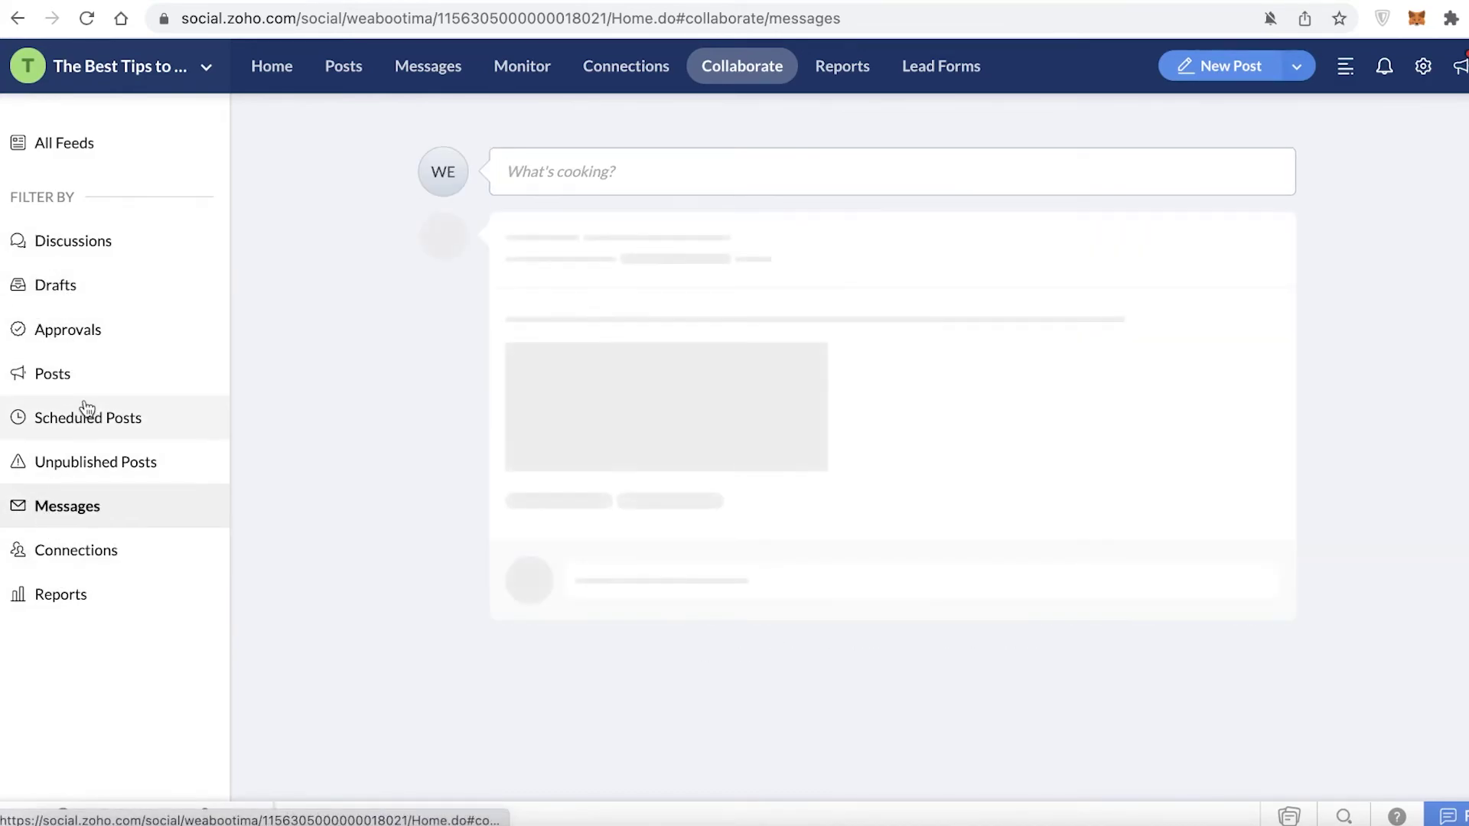
{"action": "left_click", "coordinate": [84, 410]}
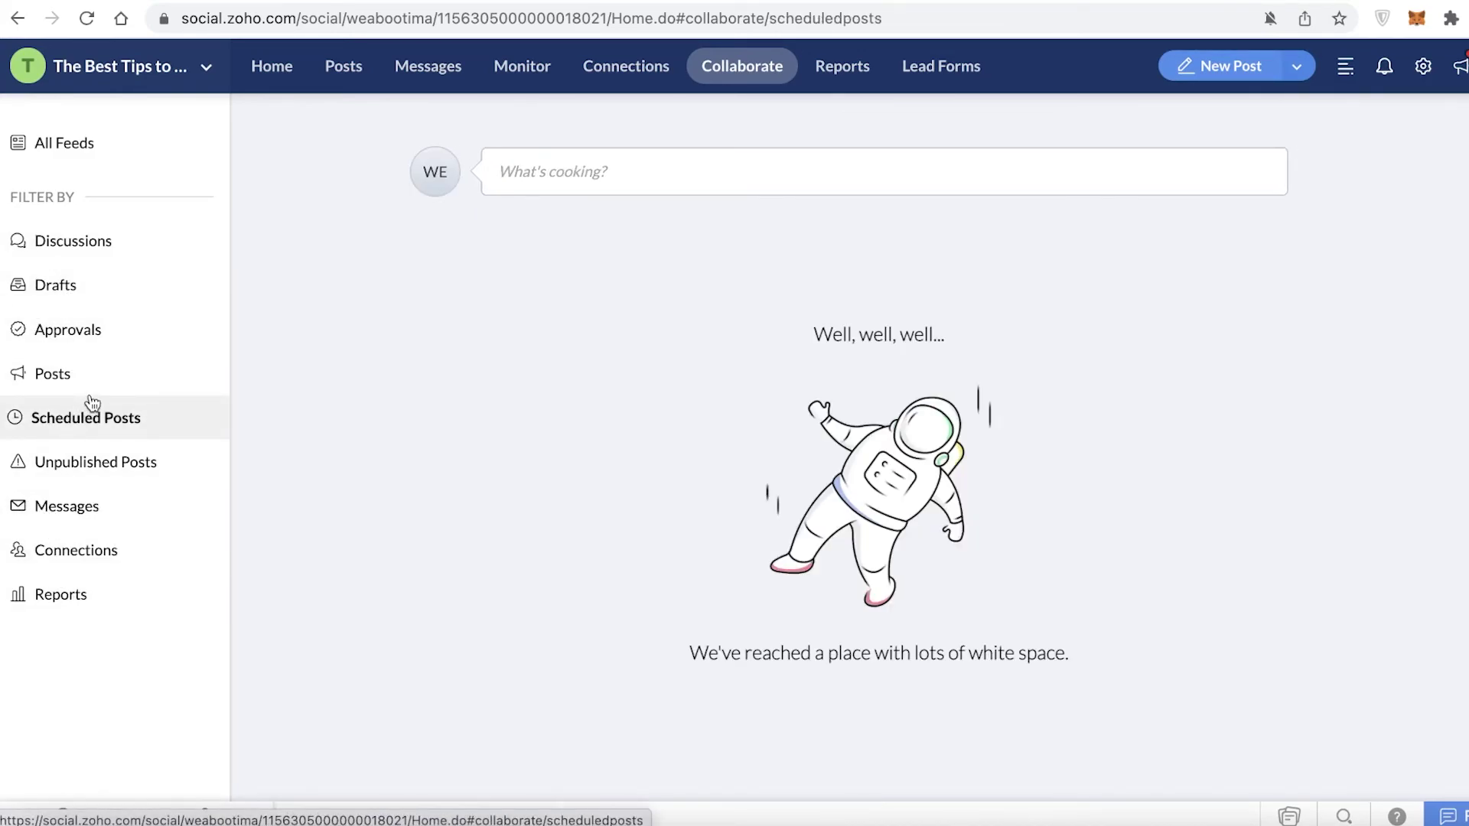
{"action": "left_click", "coordinate": [863, 80]}
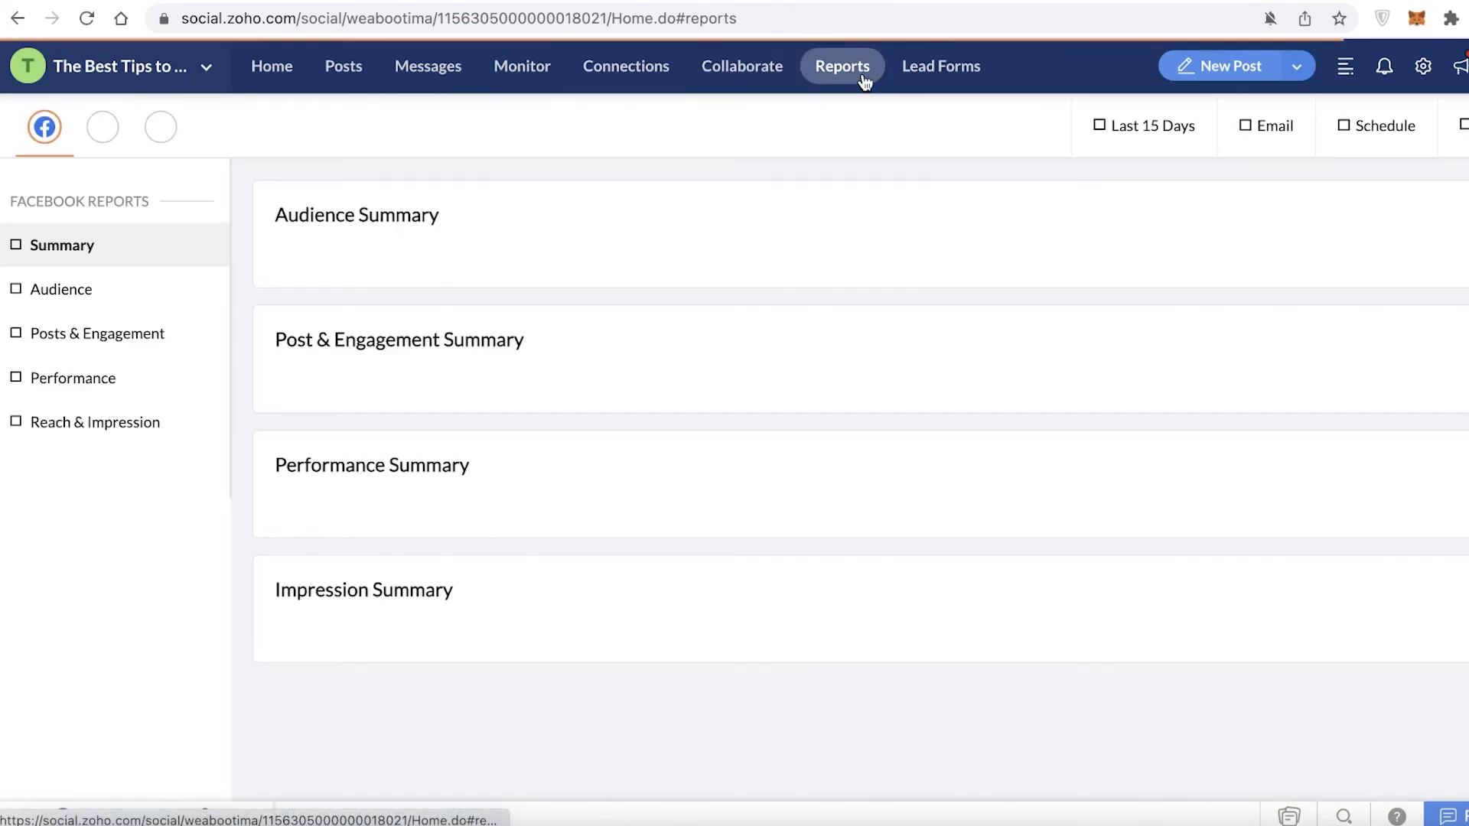
Scroll through the Facebook Summary report, then review the Audience report
{"action": "scroll", "coordinate": [386, 330], "scroll_direction": "down", "scroll_amount": 6}
{"action": "scroll", "coordinate": [387, 315], "scroll_direction": "down", "scroll_amount": 4}
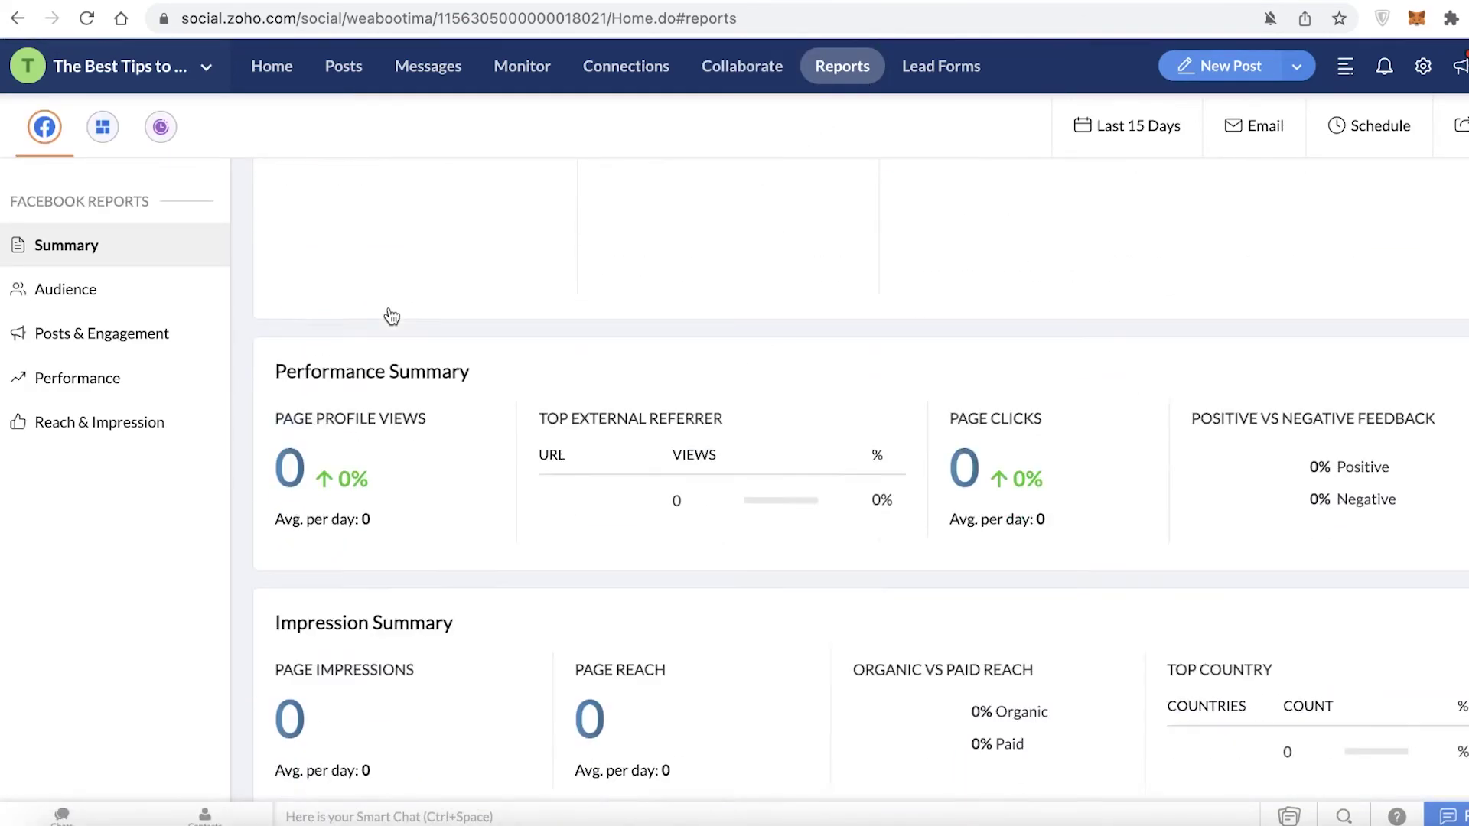
{"action": "scroll", "coordinate": [389, 386], "scroll_direction": "up", "scroll_amount": 10}
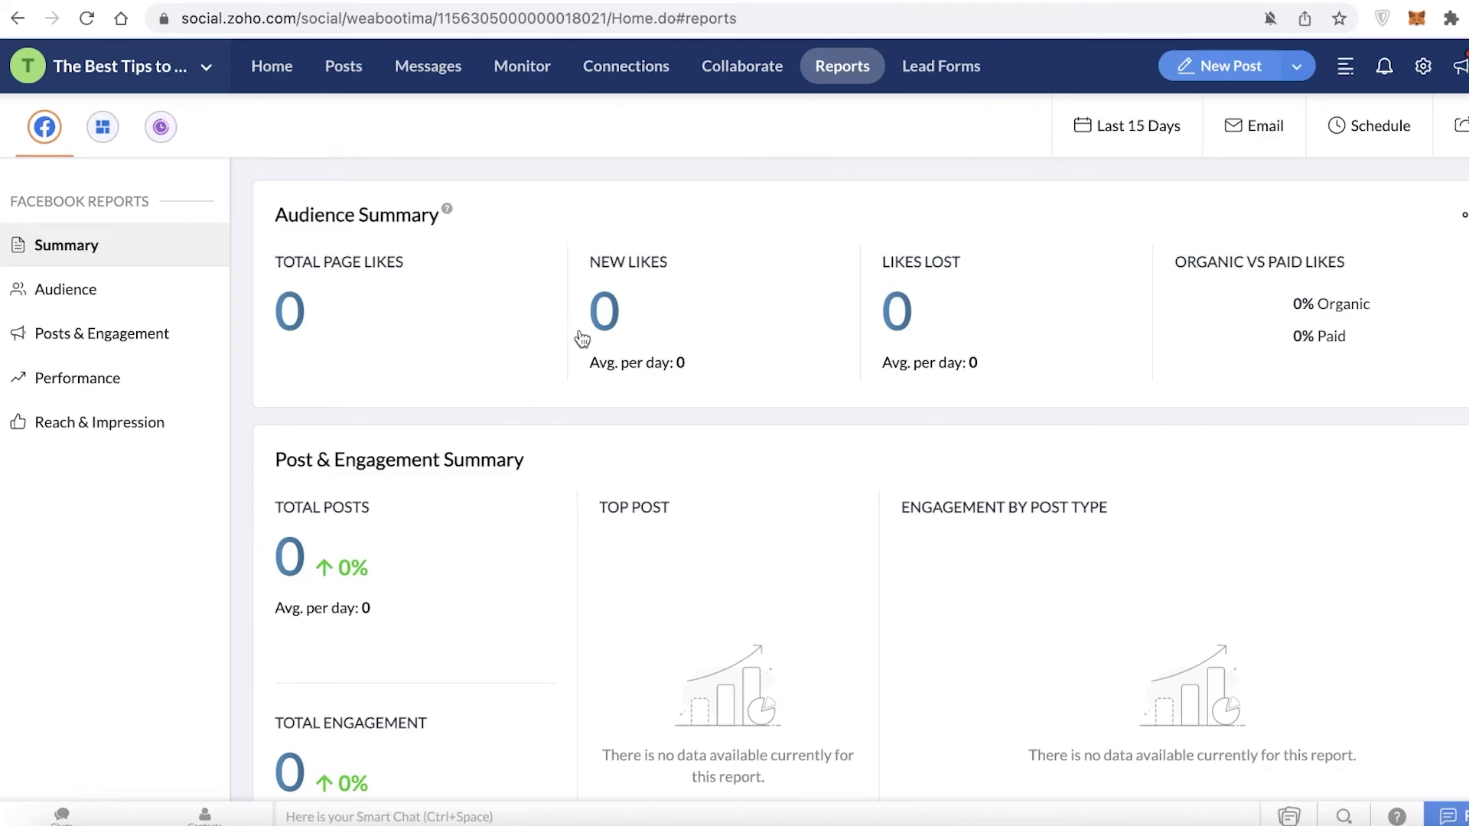
{"action": "scroll", "coordinate": [567, 381], "scroll_direction": "down", "scroll_amount": 5}
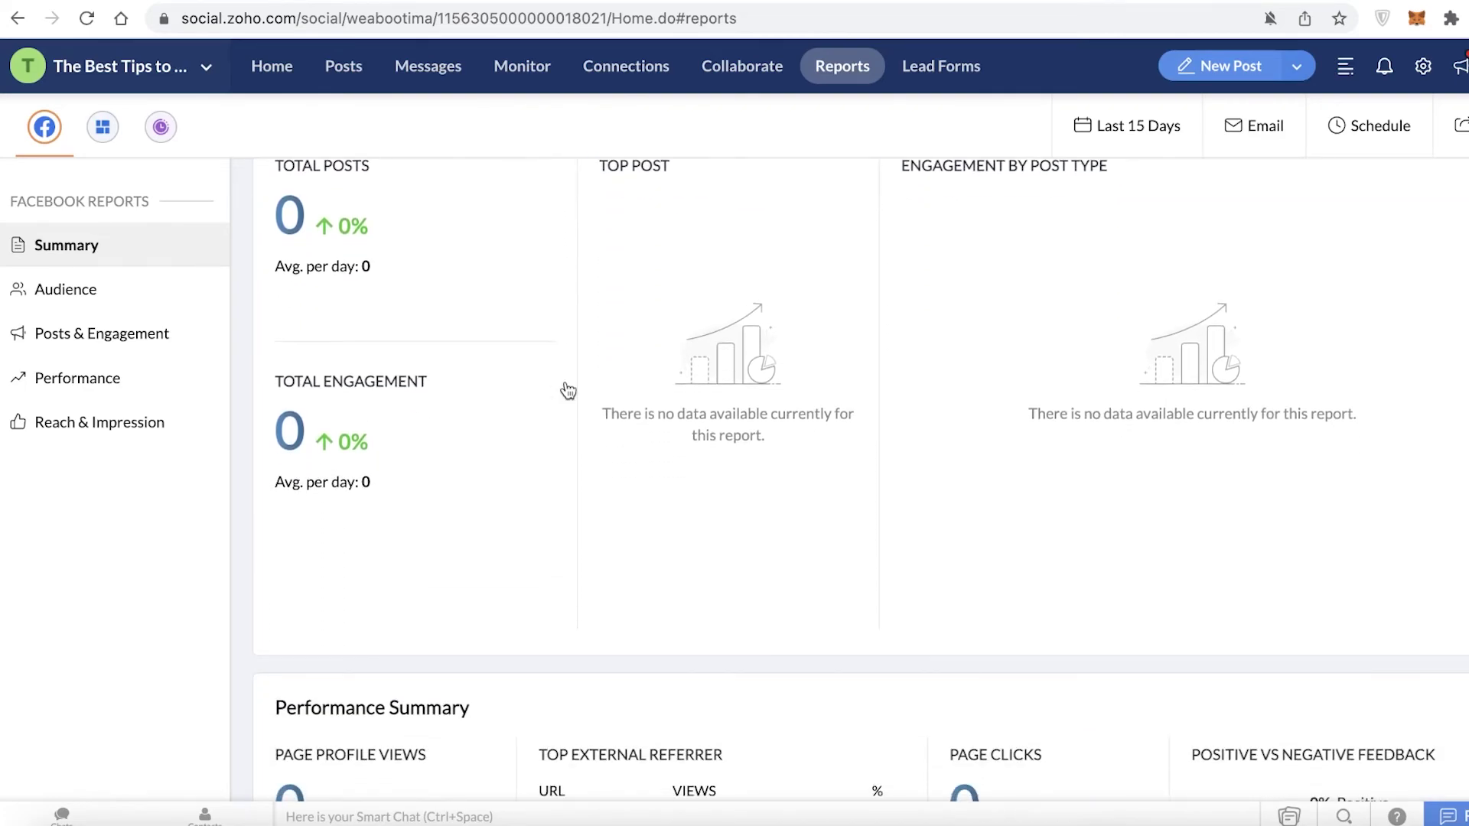
{"action": "scroll", "coordinate": [556, 395], "scroll_direction": "up", "scroll_amount": 5}
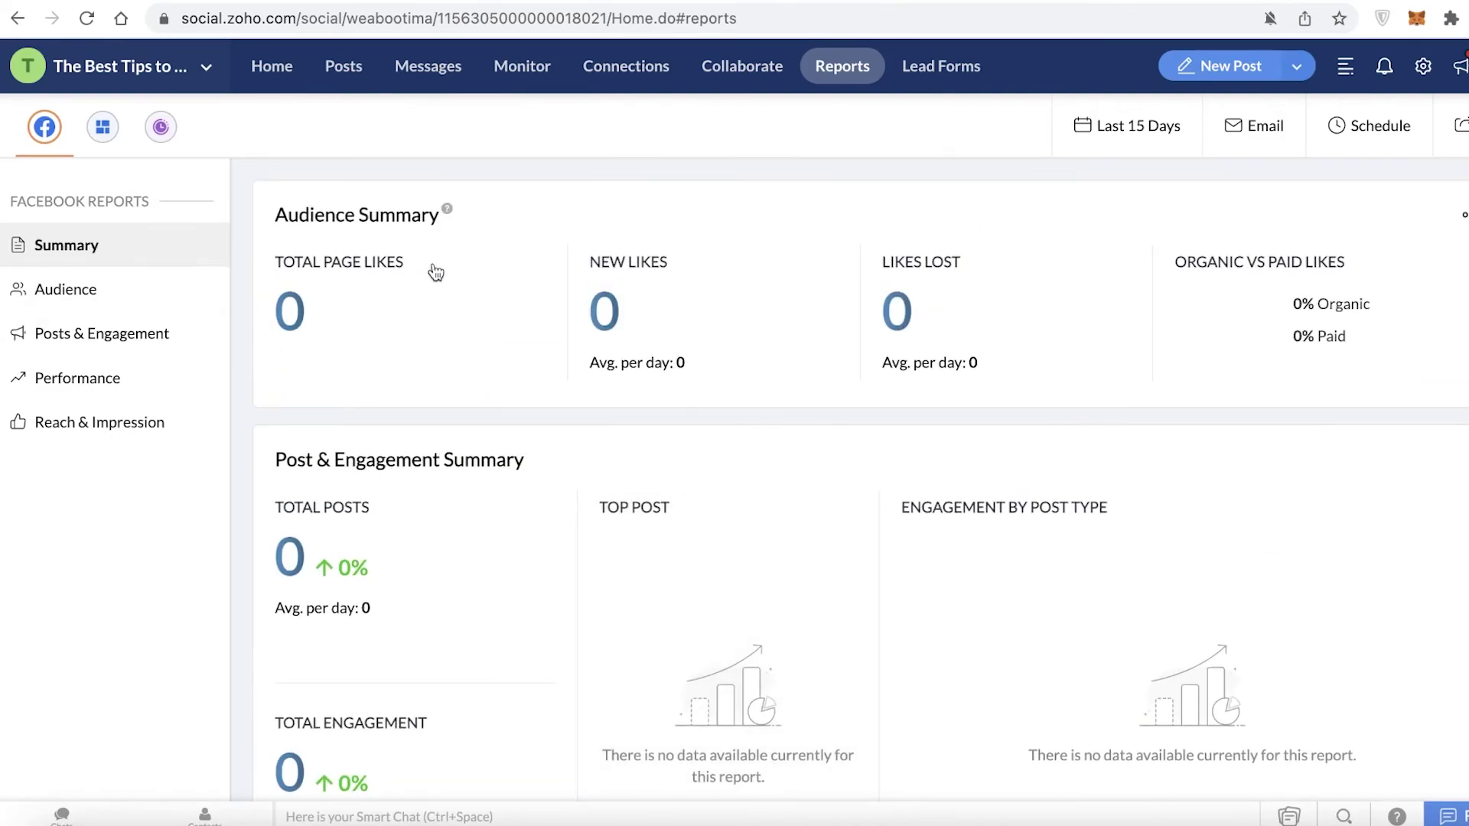
{"action": "scroll", "coordinate": [1183, 490], "scroll_direction": "down", "scroll_amount": 10}
{"action": "scroll", "coordinate": [1124, 485], "scroll_direction": "up", "scroll_amount": 2}
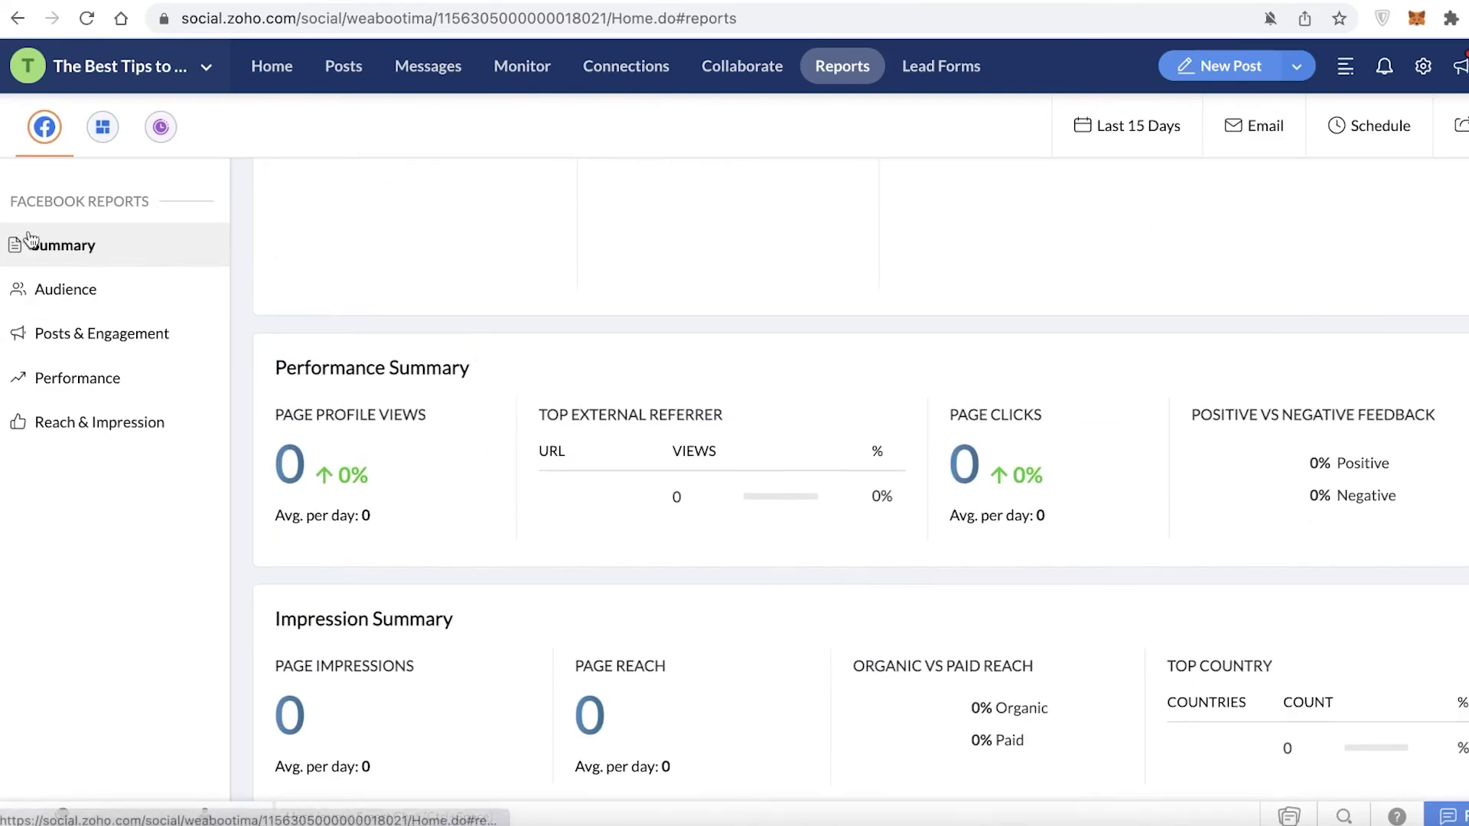
{"action": "left_click", "coordinate": [65, 291]}
{"action": "scroll", "coordinate": [276, 368], "scroll_direction": "down", "scroll_amount": 10}
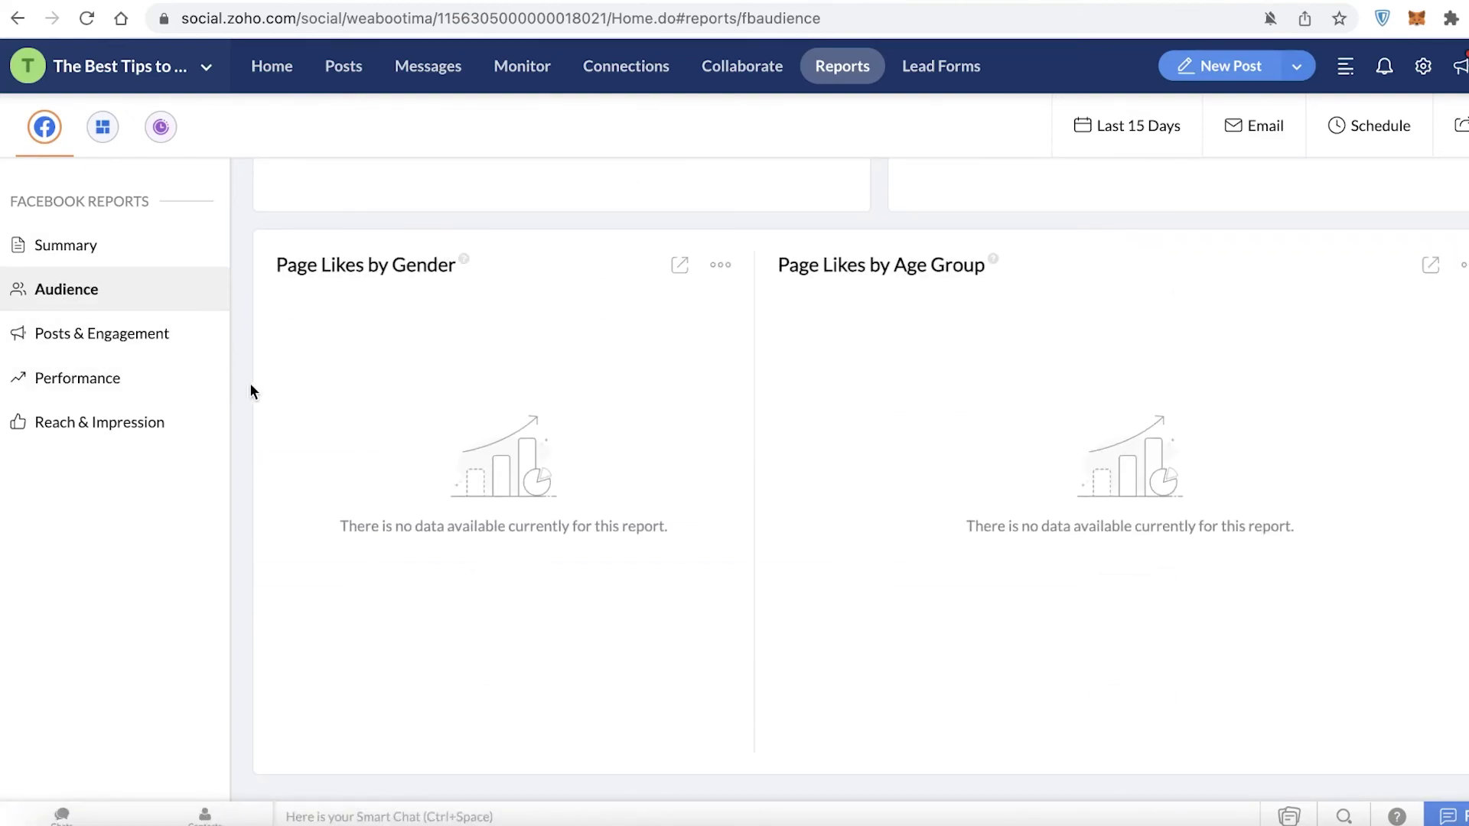
Review Posts & Engagement, Reach & Impression and Performance reports, then go to Lead Forms
{"action": "left_click", "coordinate": [117, 352]}
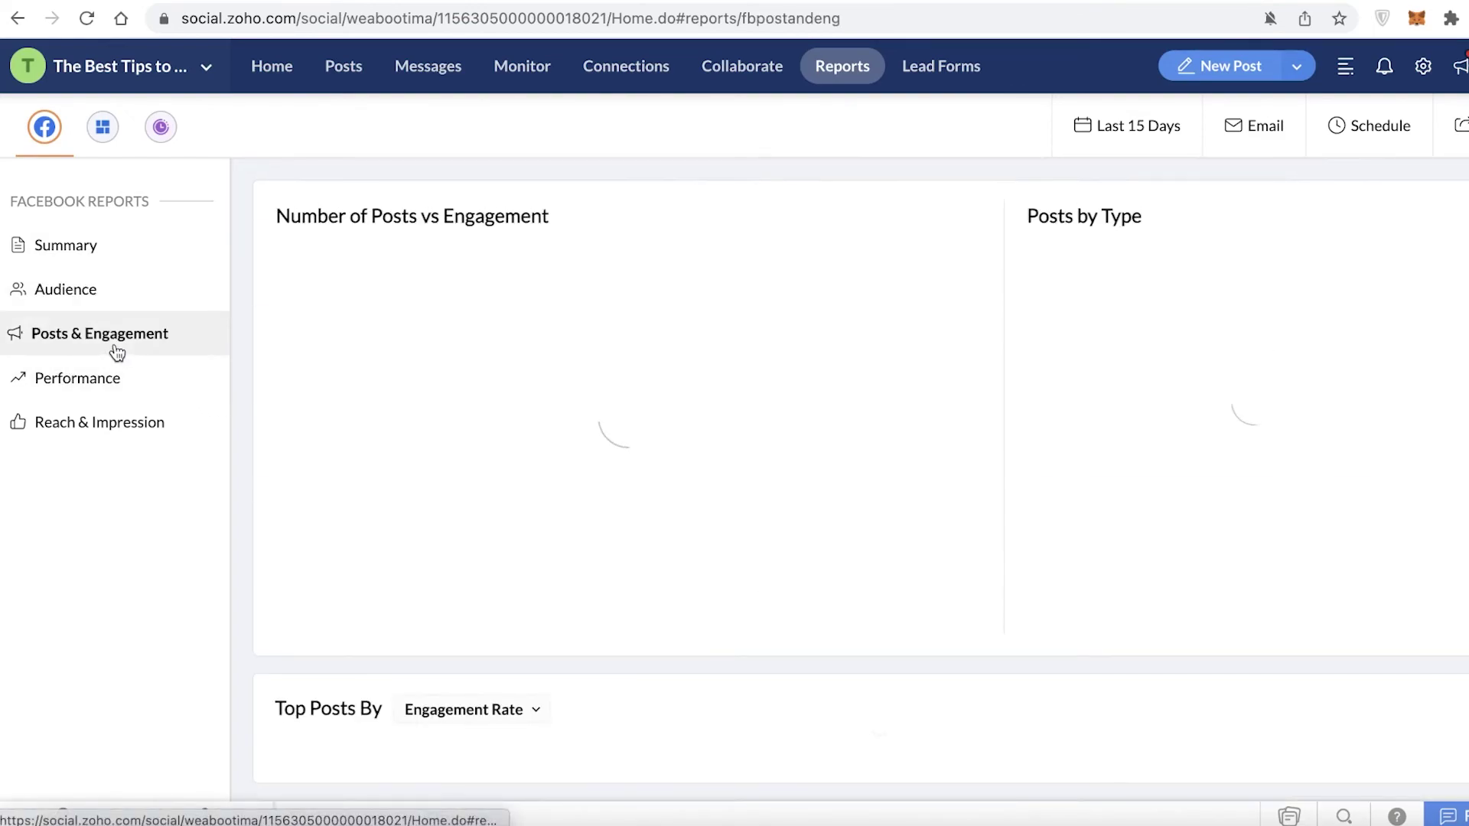
{"action": "scroll", "coordinate": [860, 351], "scroll_direction": "down", "scroll_amount": 10}
{"action": "left_click", "coordinate": [15, 406]}
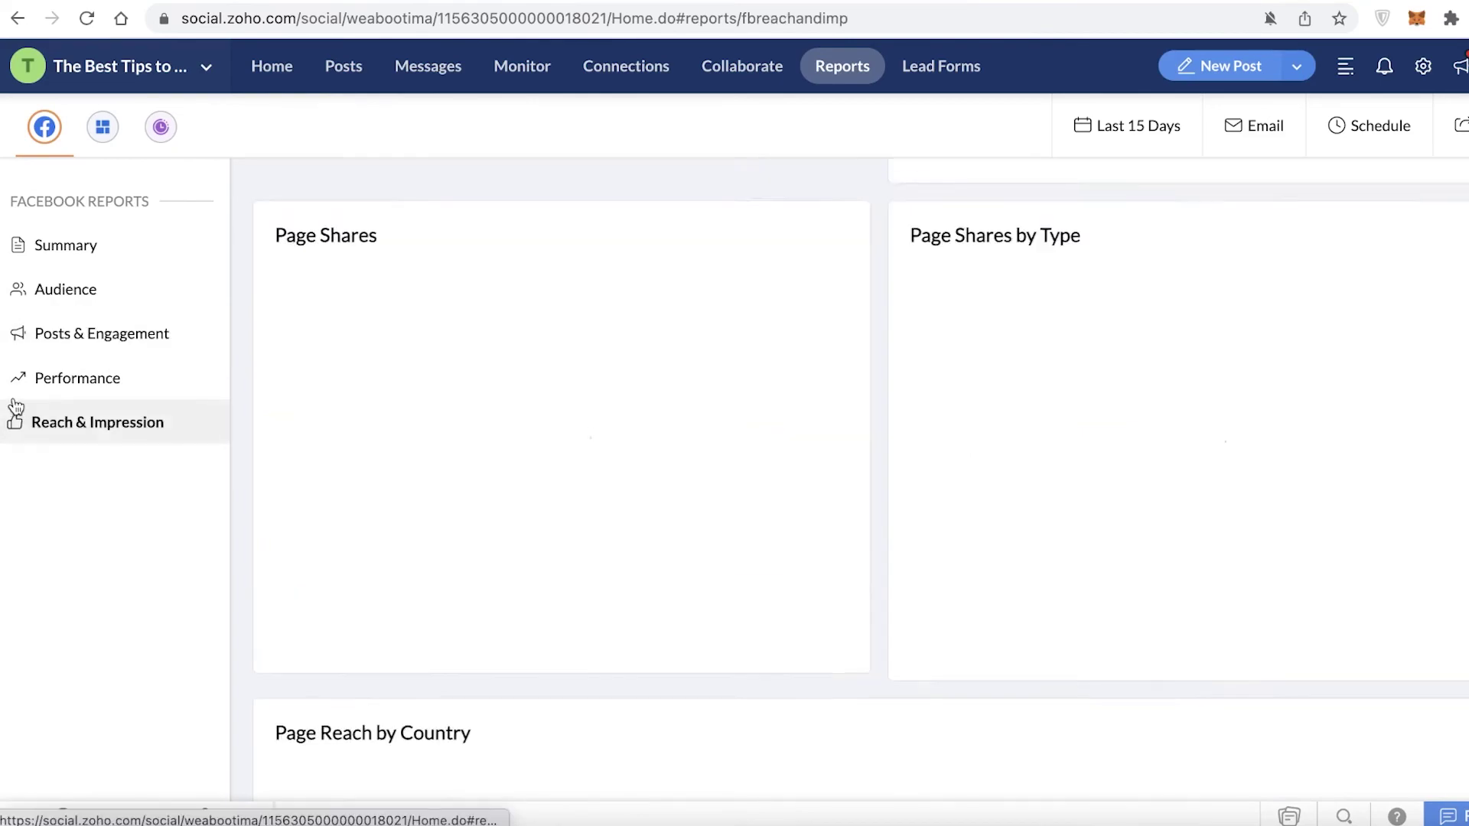
{"action": "left_click", "coordinate": [49, 391]}
{"action": "left_click", "coordinate": [73, 428]}
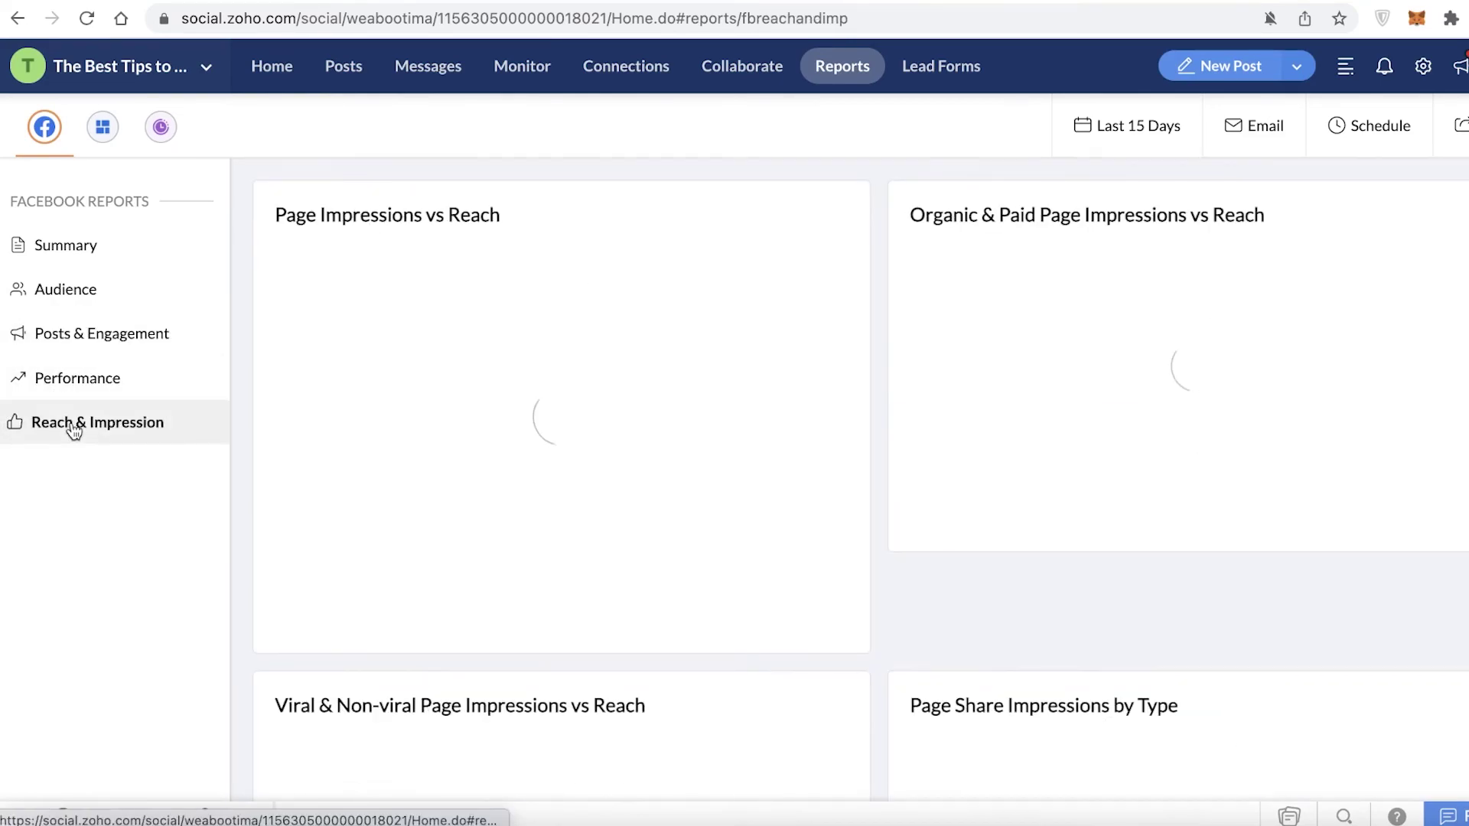
{"action": "scroll", "coordinate": [397, 305], "scroll_direction": "down", "scroll_amount": 10}
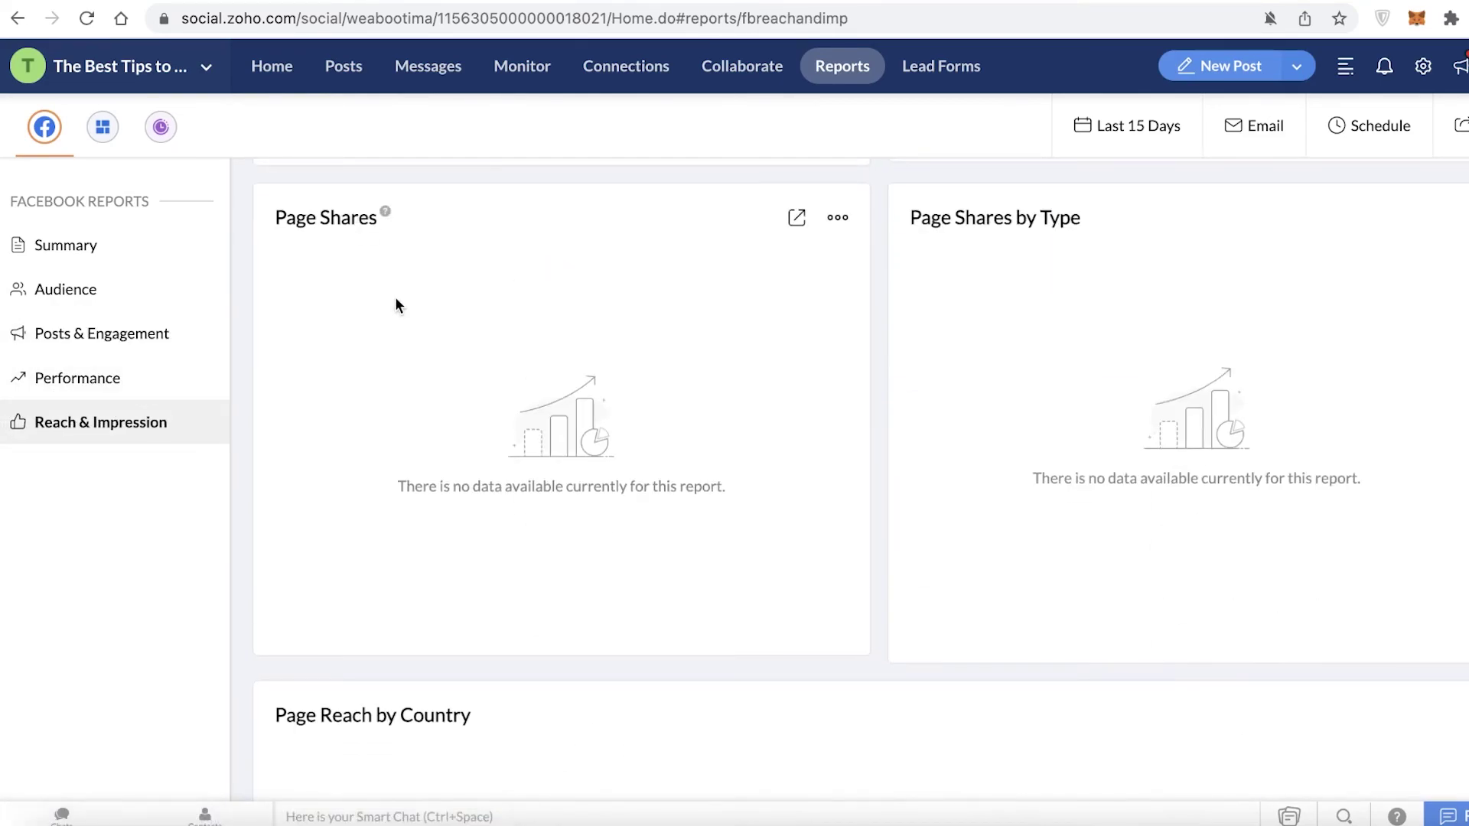
{"action": "left_click", "coordinate": [133, 376]}
{"action": "left_click", "coordinate": [108, 264]}
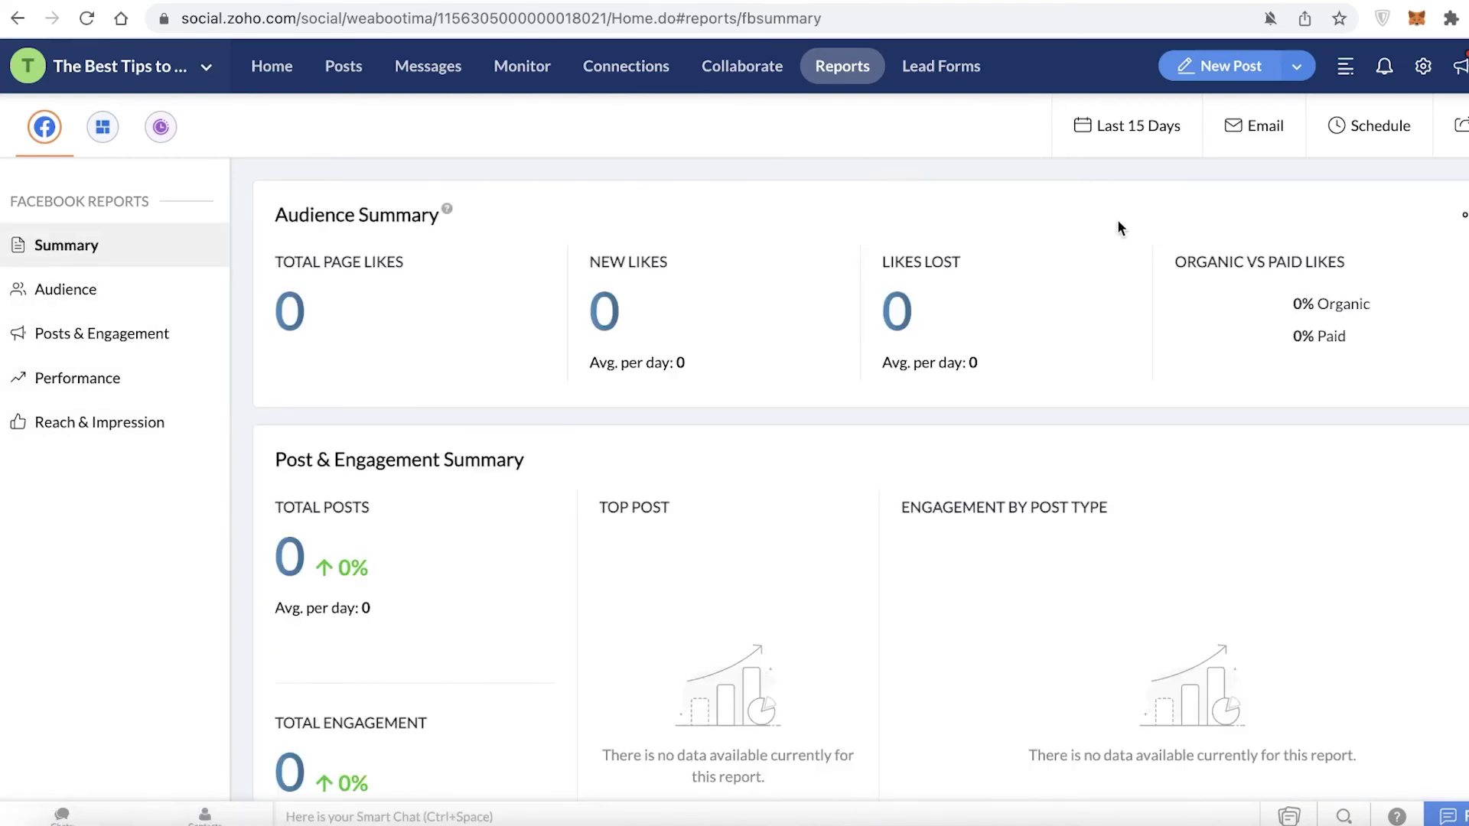
{"action": "left_click", "coordinate": [969, 84]}
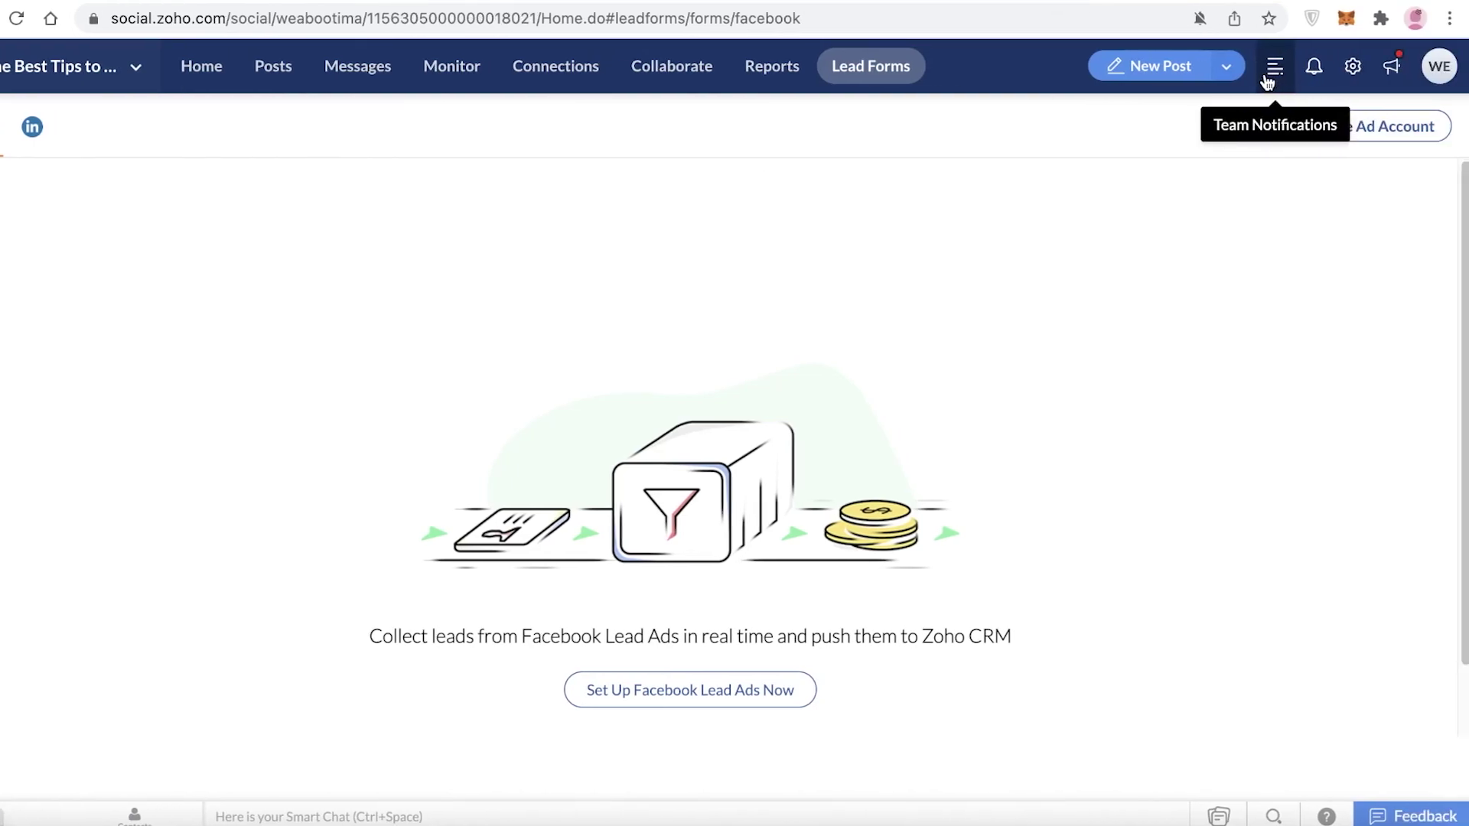
Check team and personal notifications, open Brand Information settings, and show the Premium Trial details
{"action": "left_click", "coordinate": [1270, 75]}
{"action": "left_click", "coordinate": [1307, 86]}
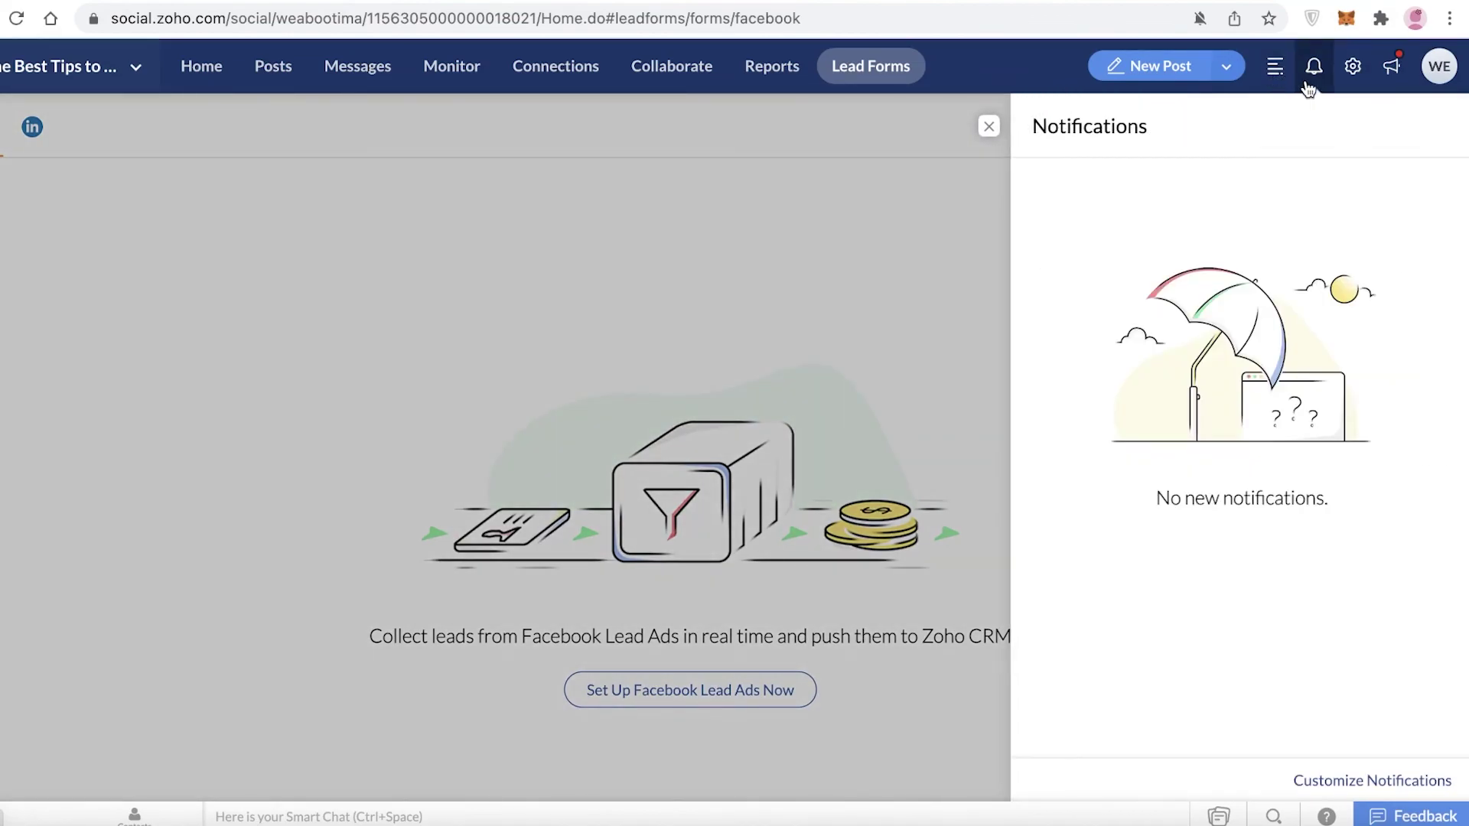
{"action": "left_click", "coordinate": [1353, 66]}
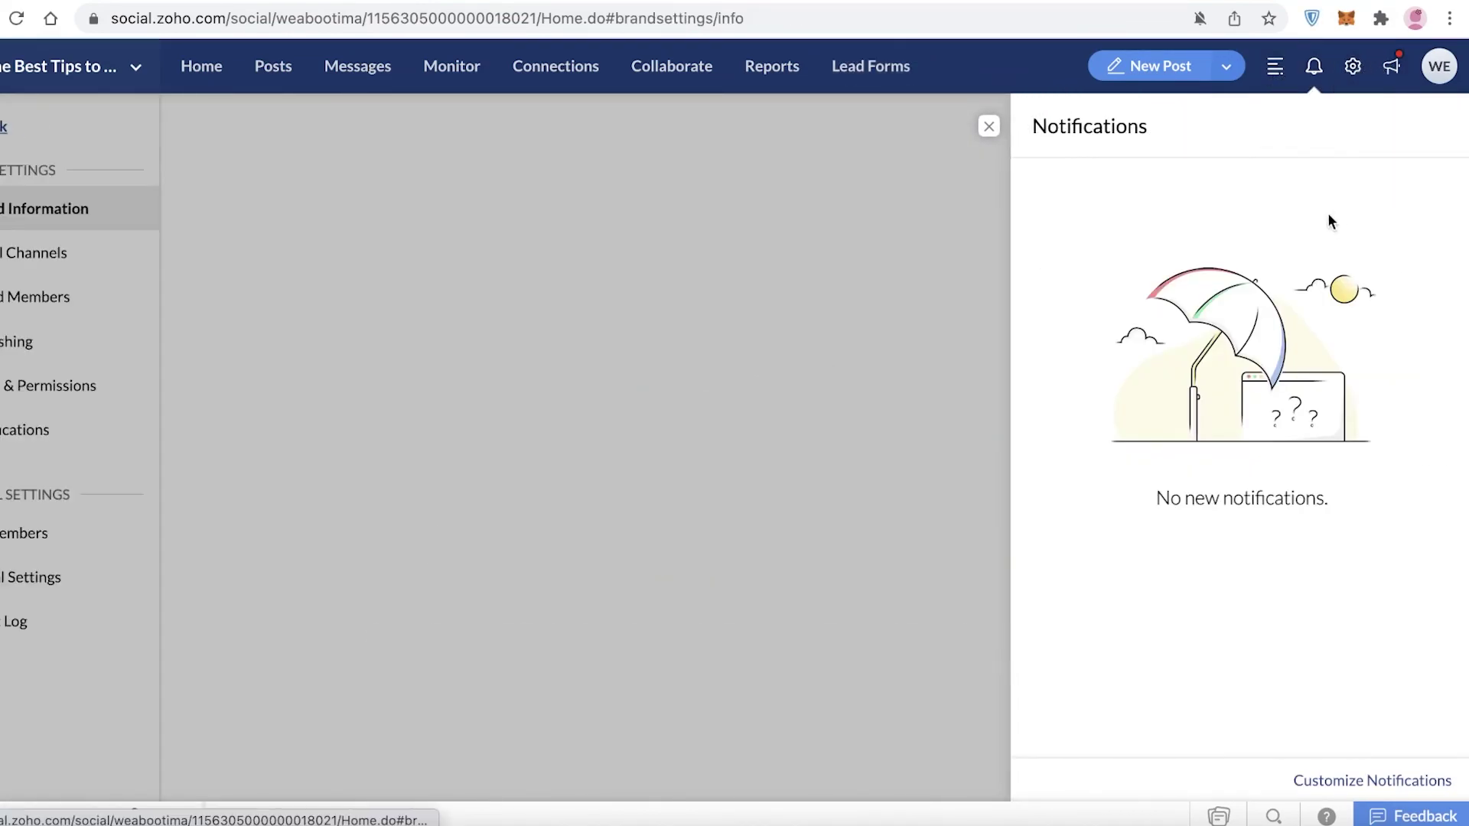
{"action": "left_click", "coordinate": [1065, 128]}
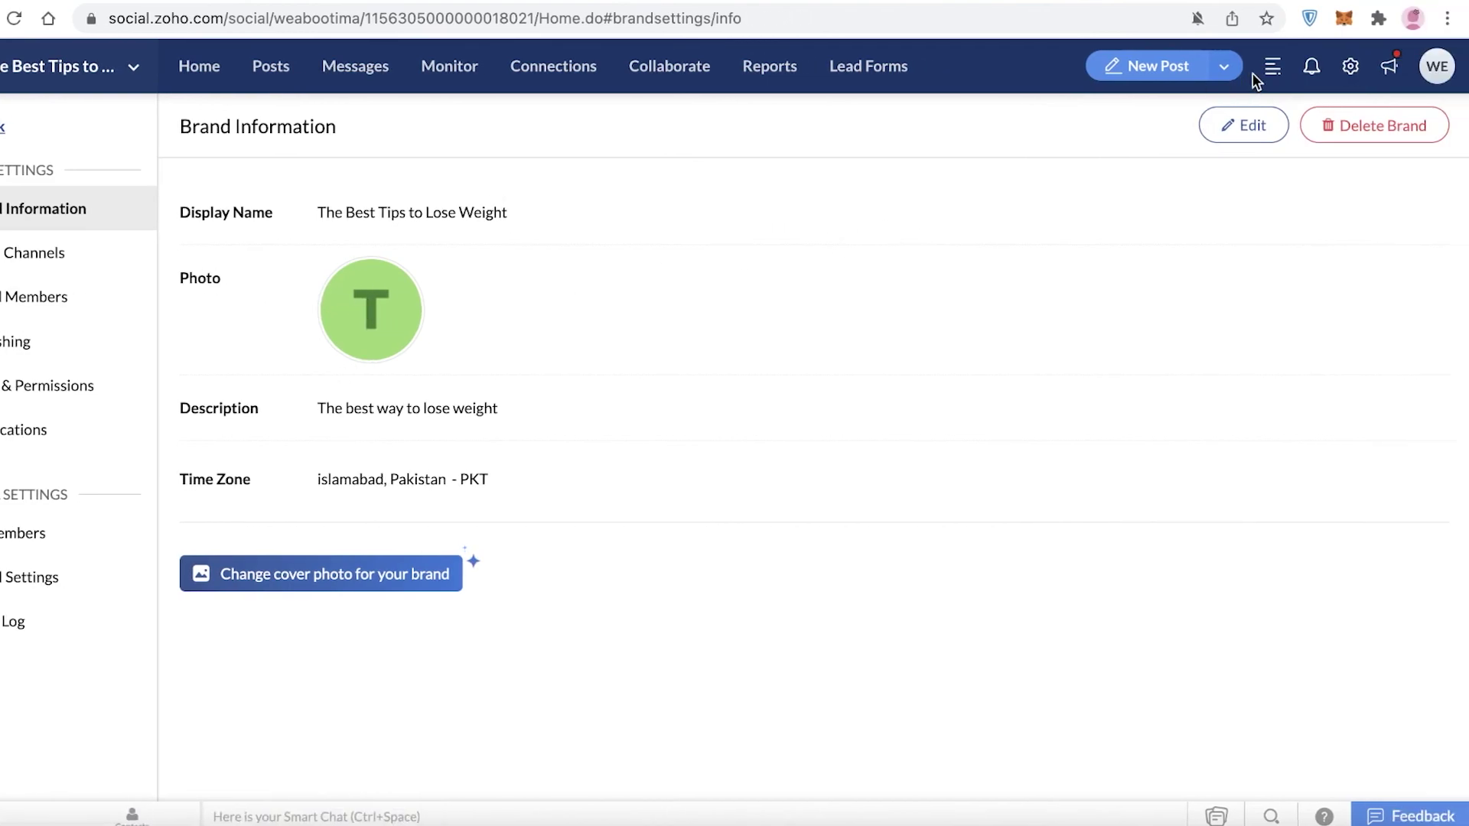
{"action": "left_click", "coordinate": [1439, 66]}
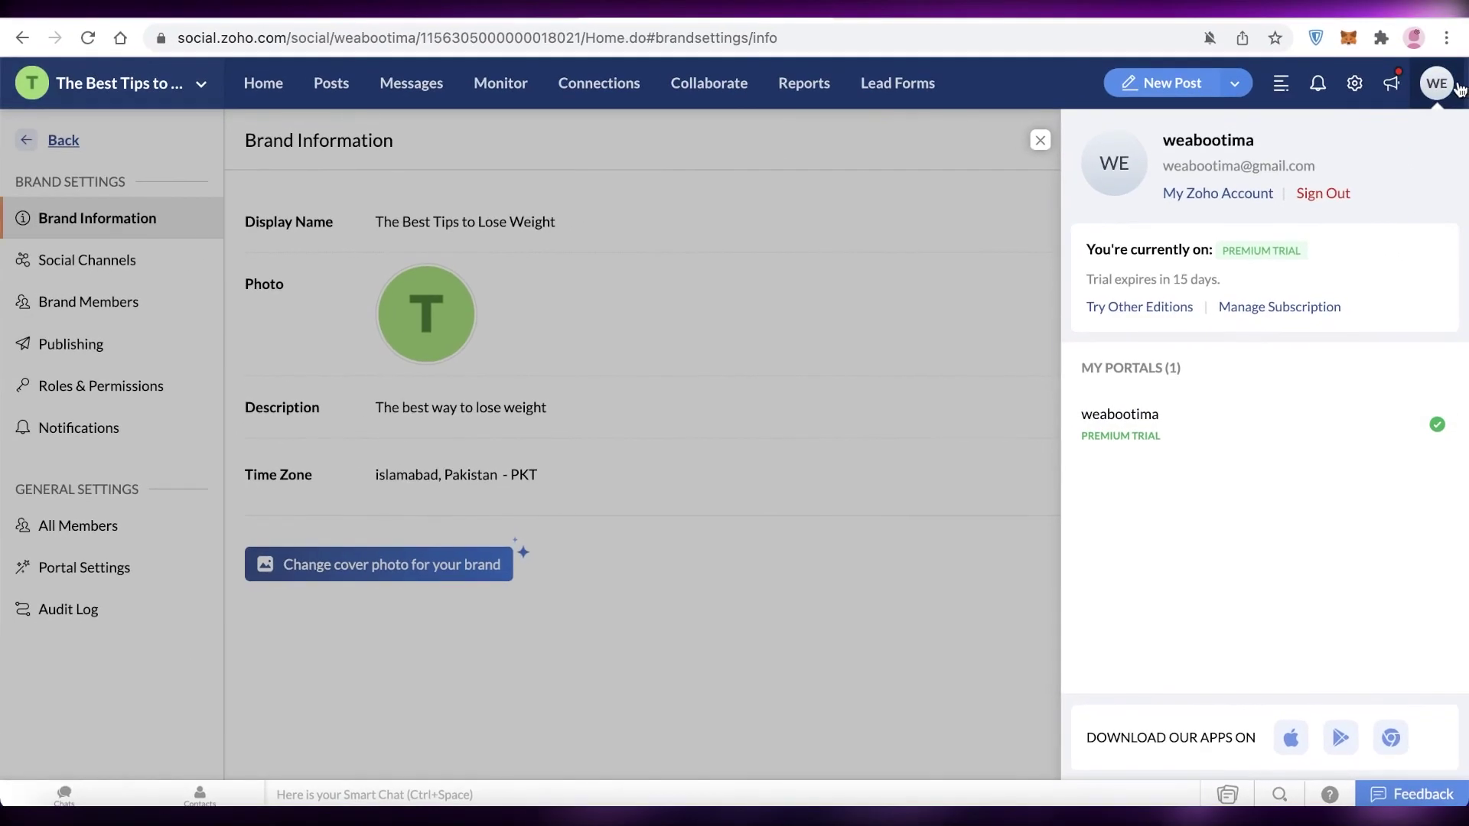
Return to Home, dismiss the profile panel, and scroll down to Recent Posts
{"action": "left_click", "coordinate": [279, 92]}
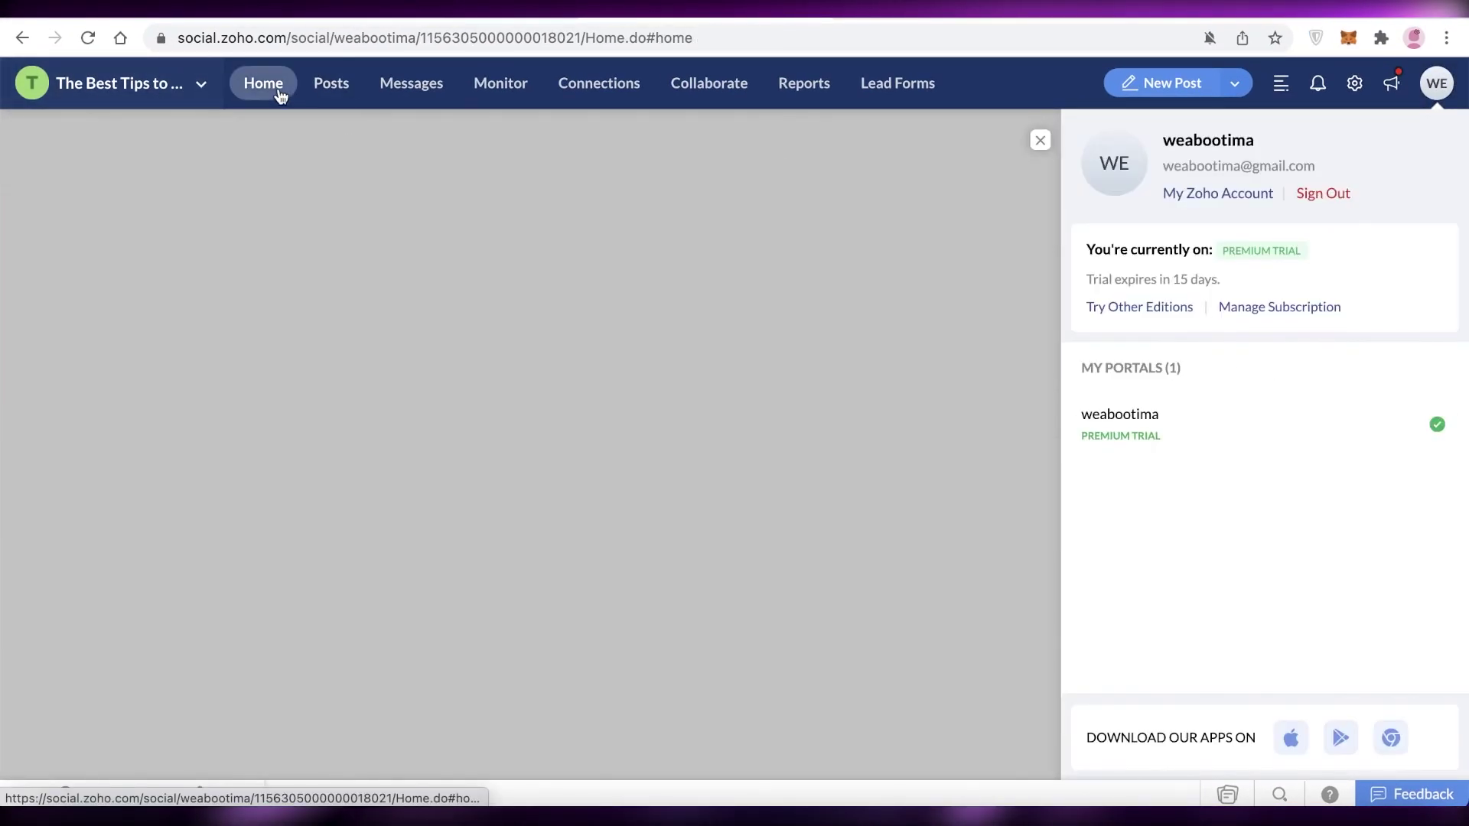
{"action": "left_click", "coordinate": [1004, 191]}
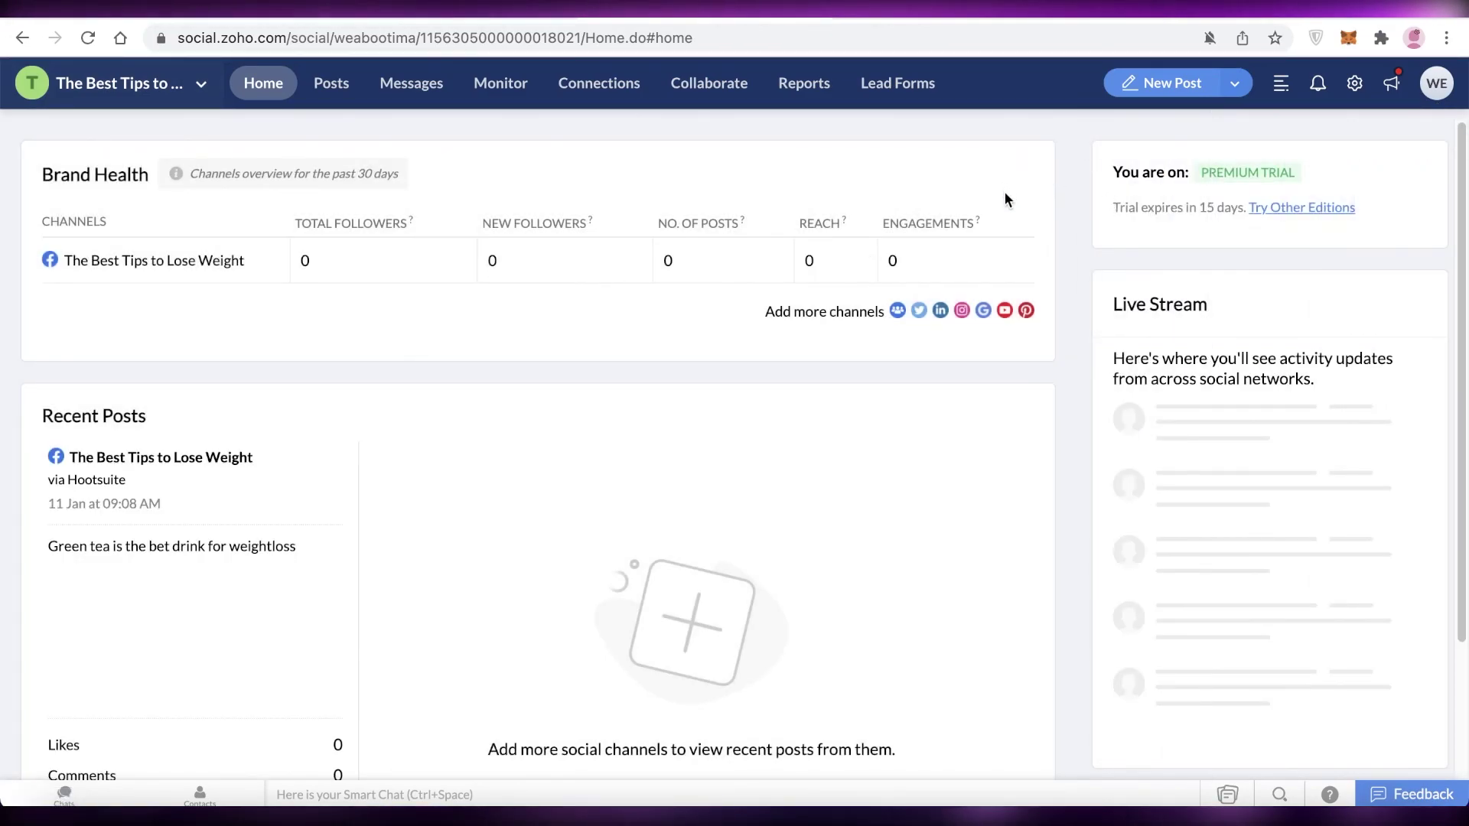
{"action": "scroll", "coordinate": [1005, 201], "scroll_direction": "down", "scroll_amount": 3}
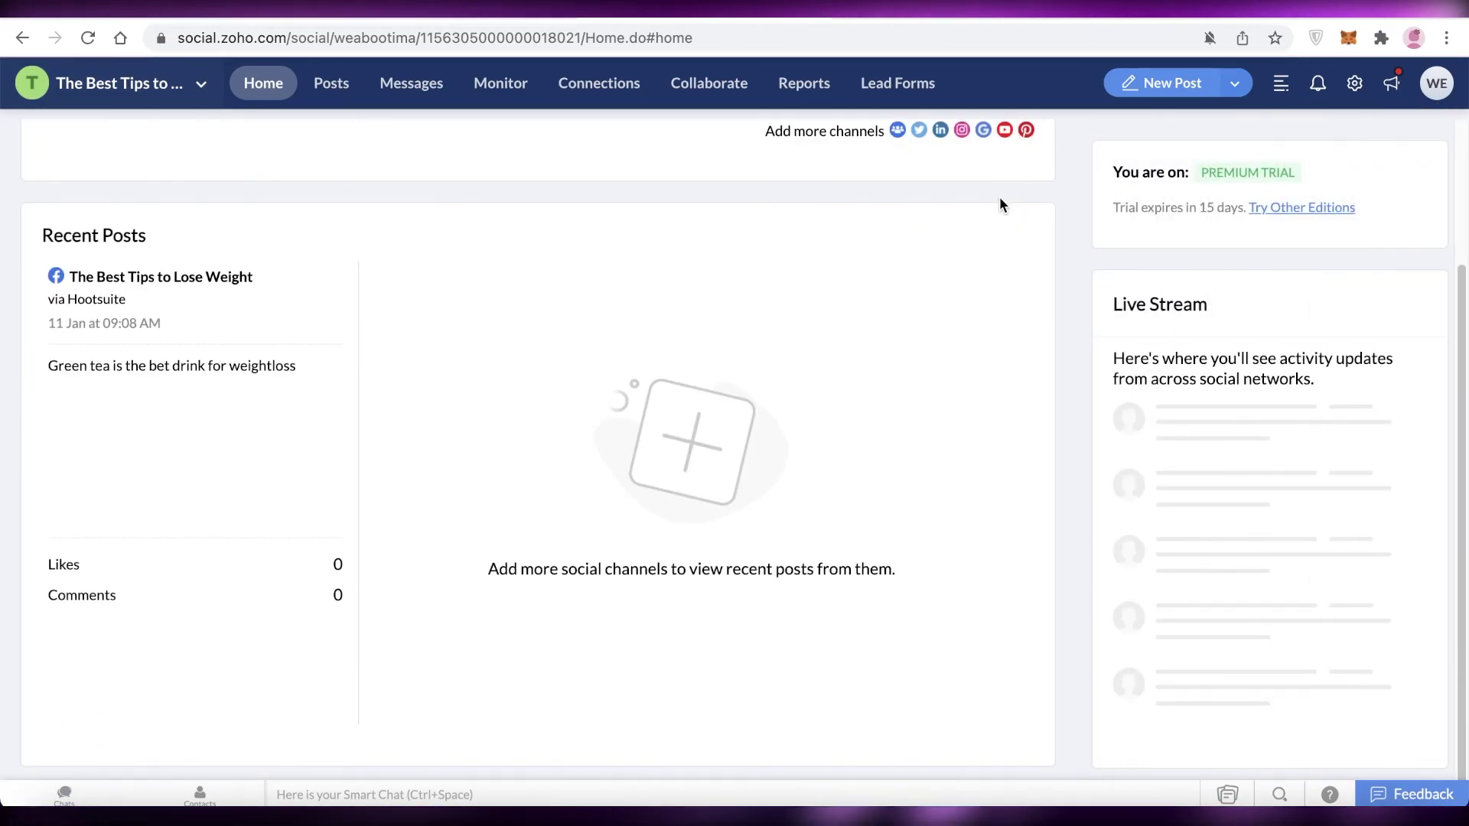